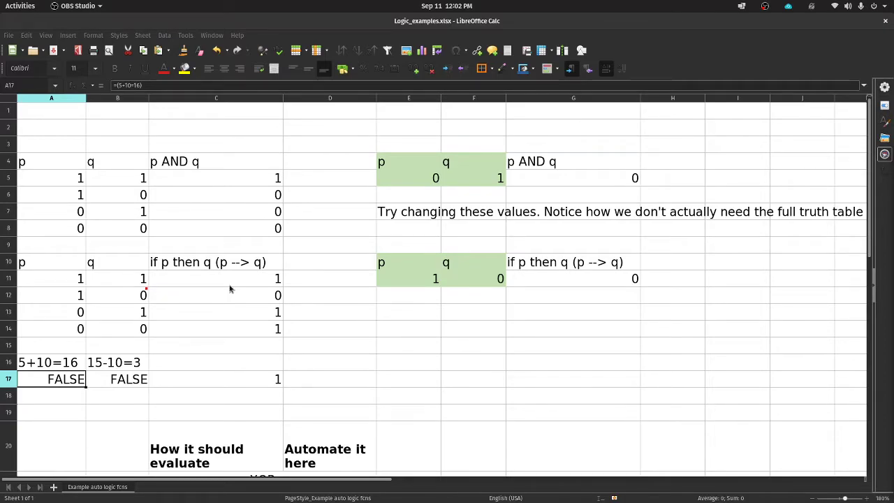
Step: Enter the formula =XOR(A22,B22) in D22, the first yellow cell beside the p XOR q truth table
scroll(229, 289, down, 3)
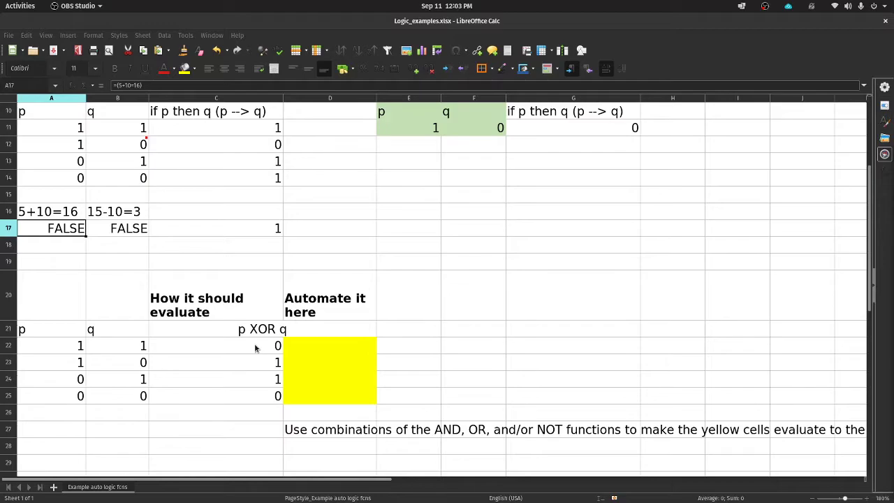
click(255, 347)
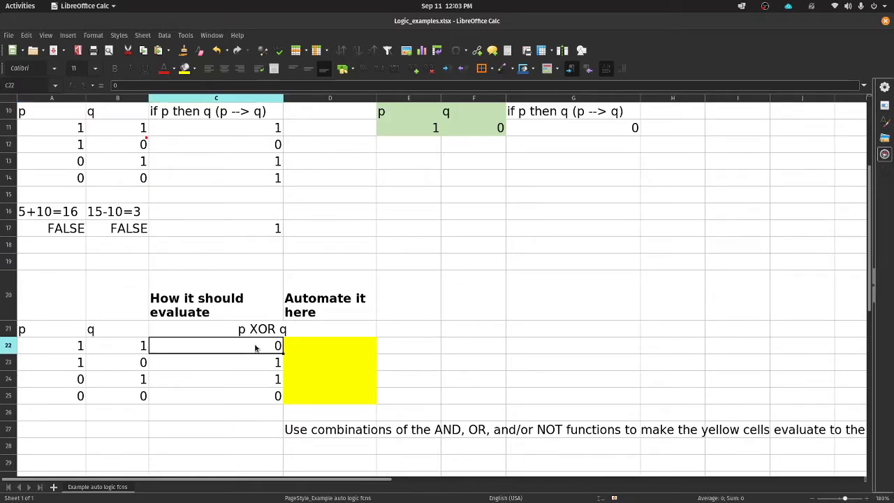
click(327, 339)
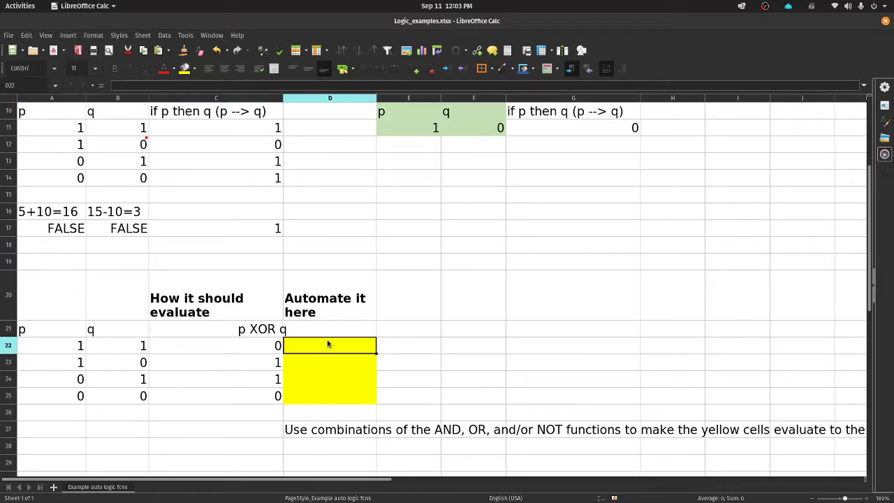
text(=xor)
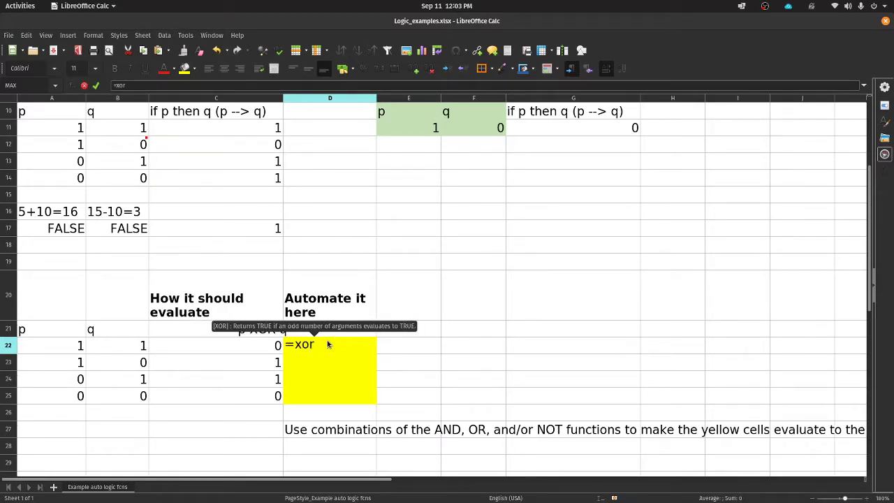
text(()
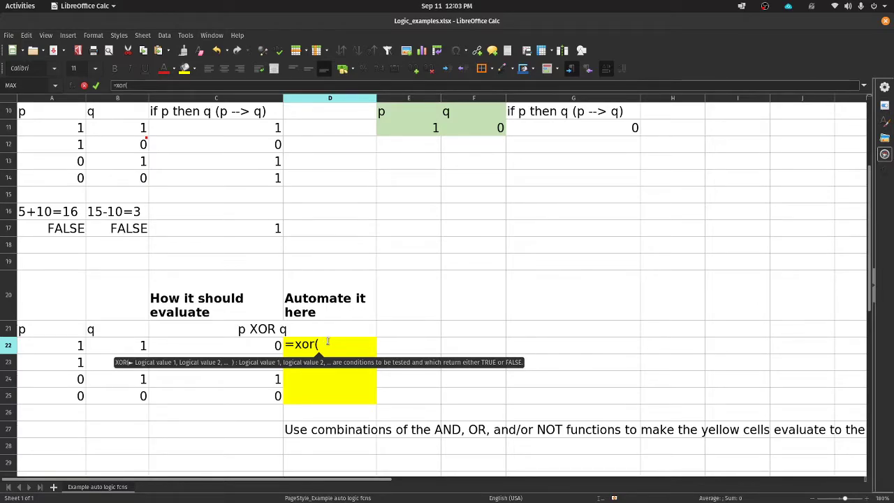
key(Left)
key(Left)
key(Left)
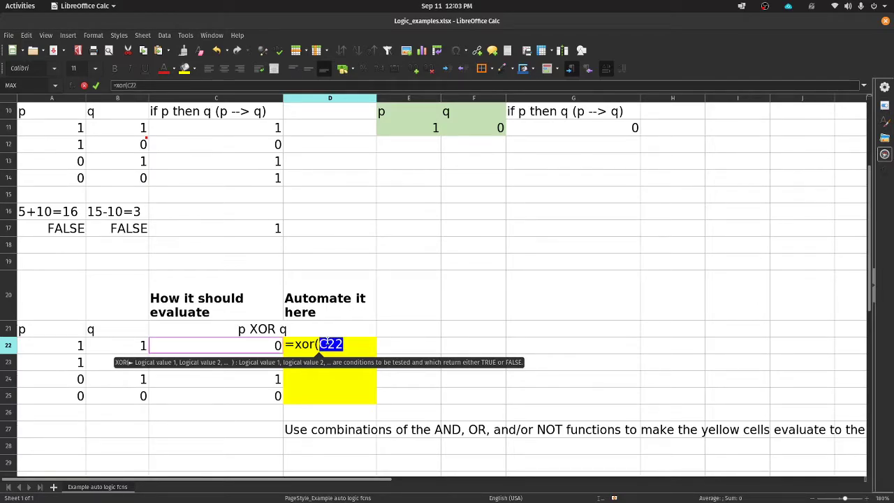
text(,)
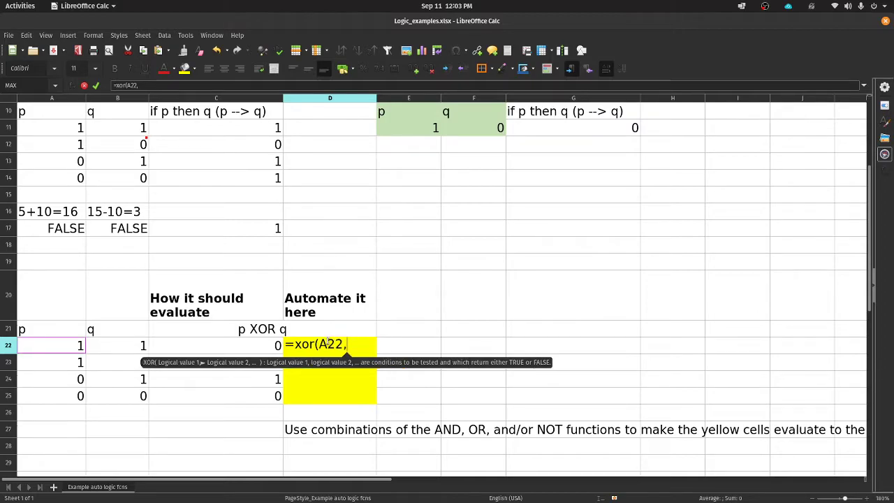
key(Left)
key(Left)
text())
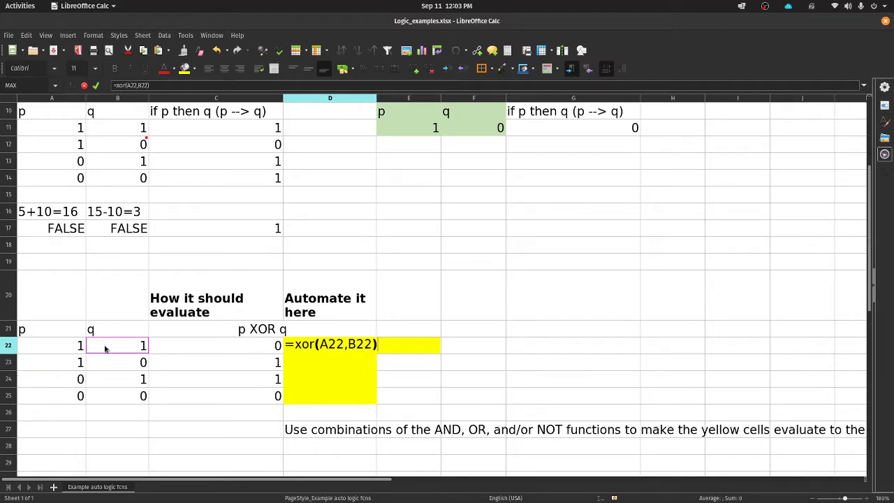
key(Return)
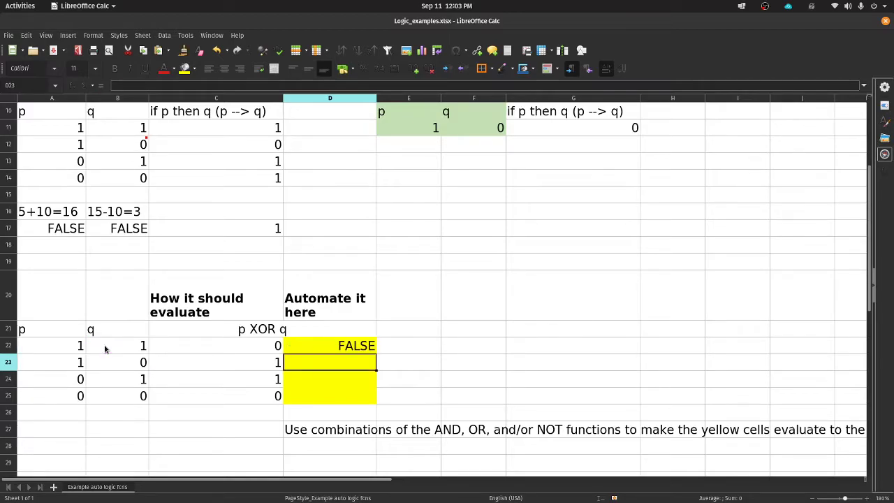
Step: Copy the XOR formula from D22 into the yellow cells D23, D24 and D25
key(Up)
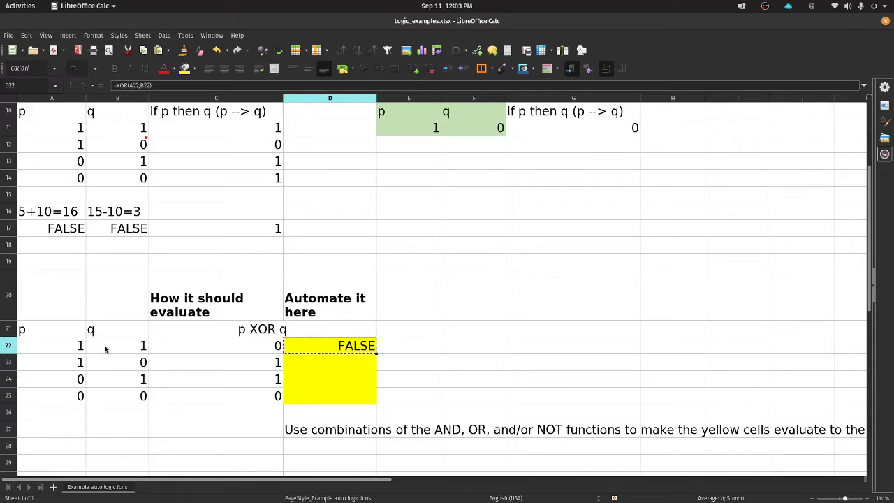
key(Down)
key(ctrl+v)
key(Down)
key(ctrl+v)
key(Down)
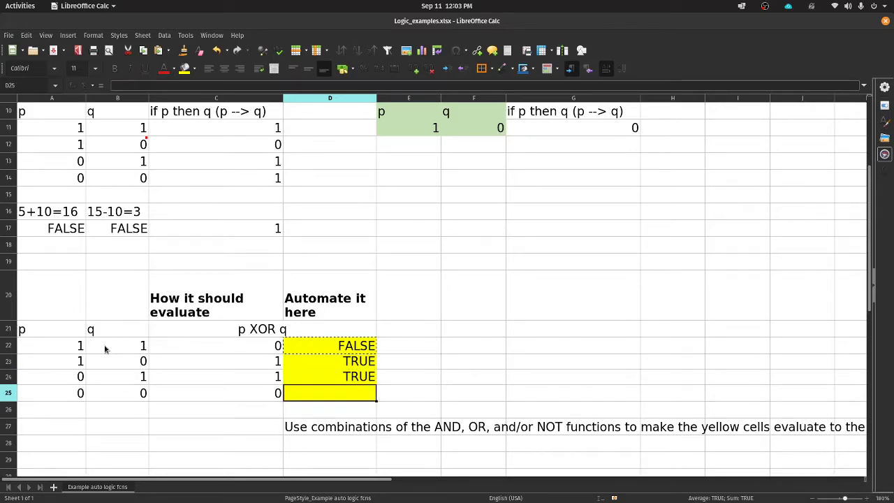
key(ctrl+v)
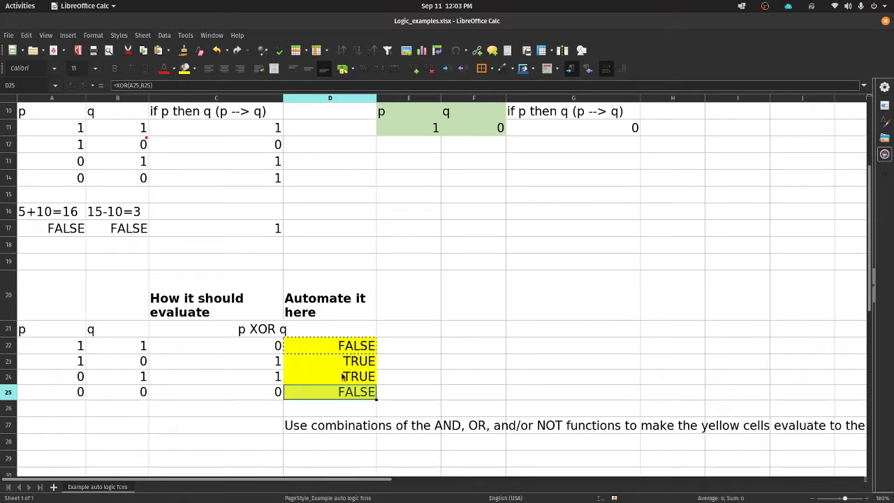
Step: Inspect the XOR formula in D25 and compare D22:D25 with the expected values in C22:C25 and the p and q inputs
click(159, 86)
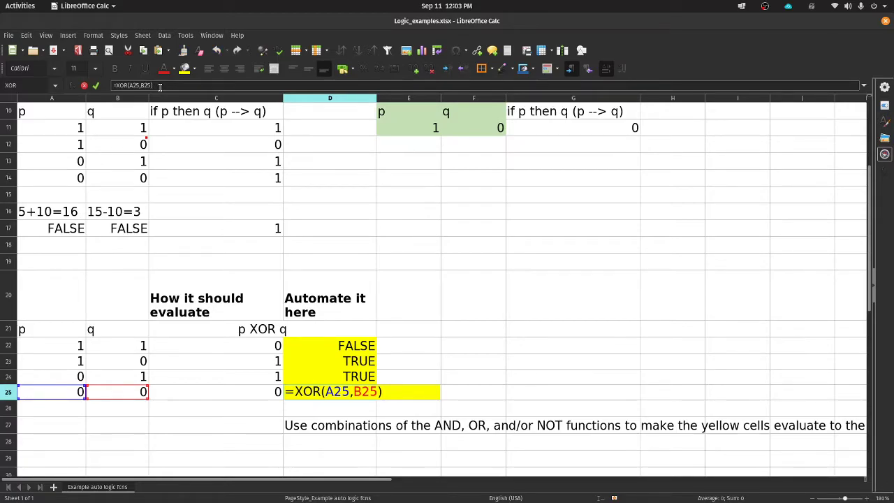
key(Up)
key(Up)
key(Up)
key(Left)
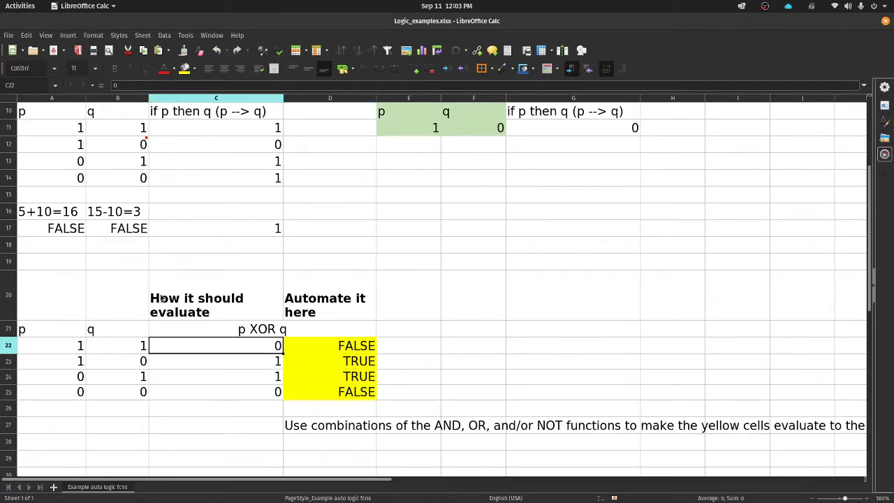
drag(339, 345, 333, 390)
drag(258, 340, 265, 389)
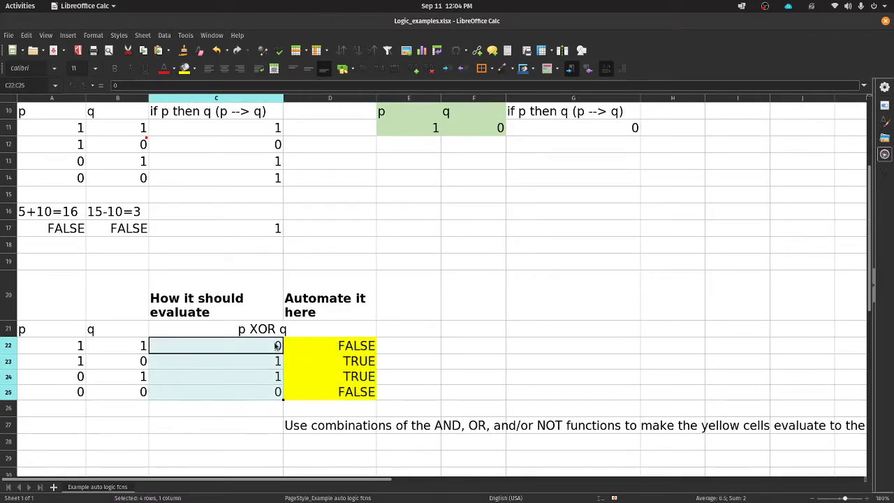
click(277, 345)
click(270, 365)
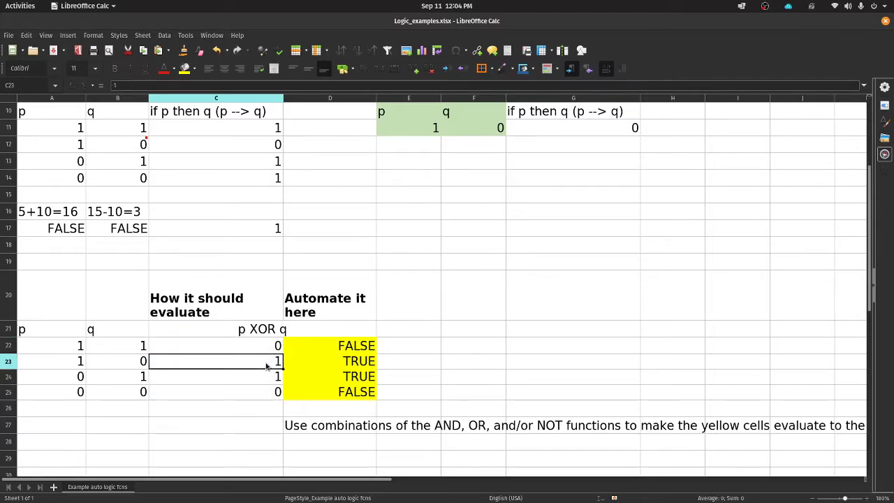
click(311, 351)
drag(59, 345, 116, 347)
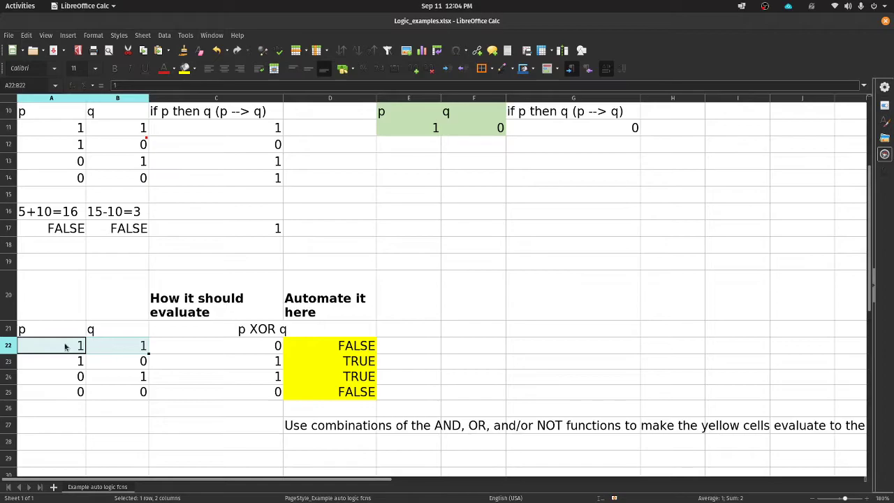
click(59, 331)
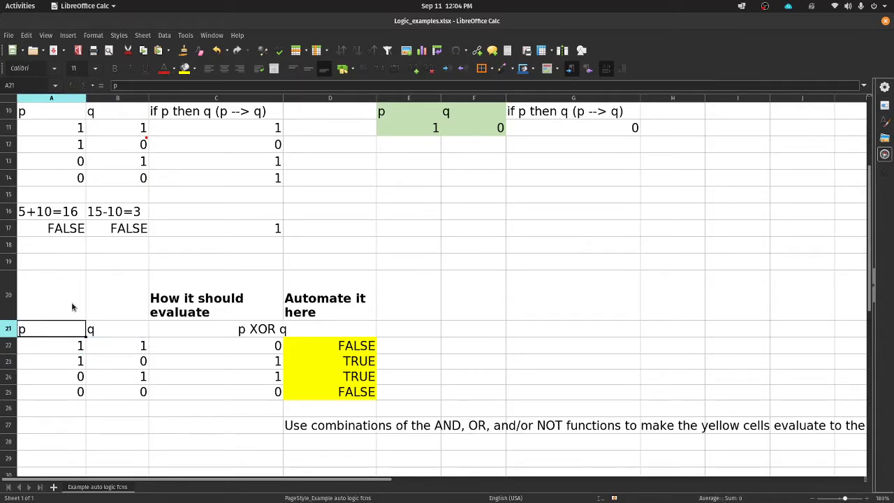
click(74, 345)
click(132, 342)
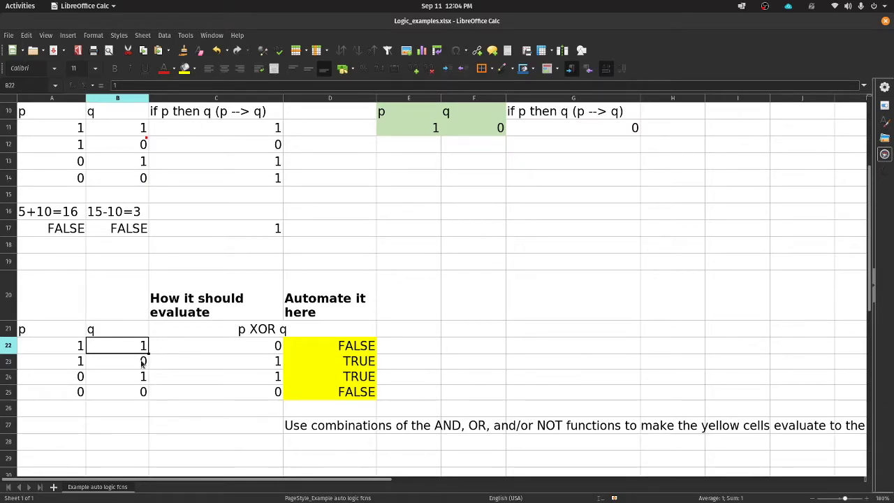
Step: Replace the formula in D22 with =OR(A22:B22)
click(360, 351)
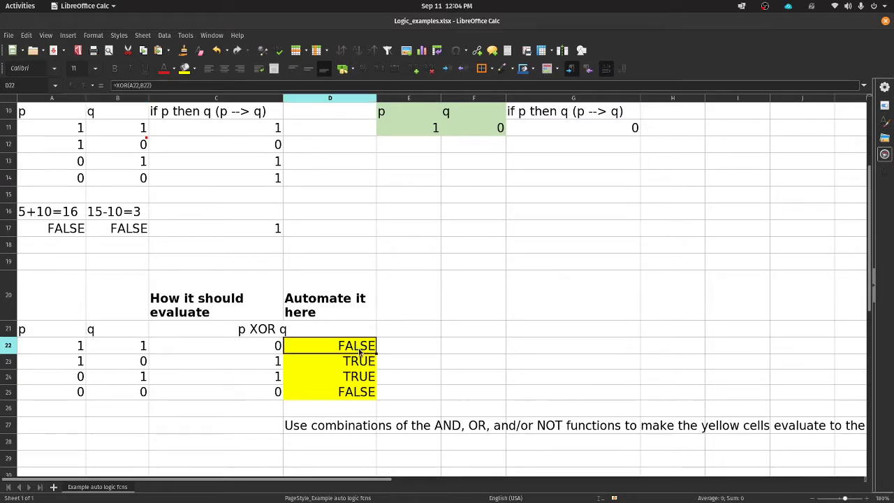
text(=or()
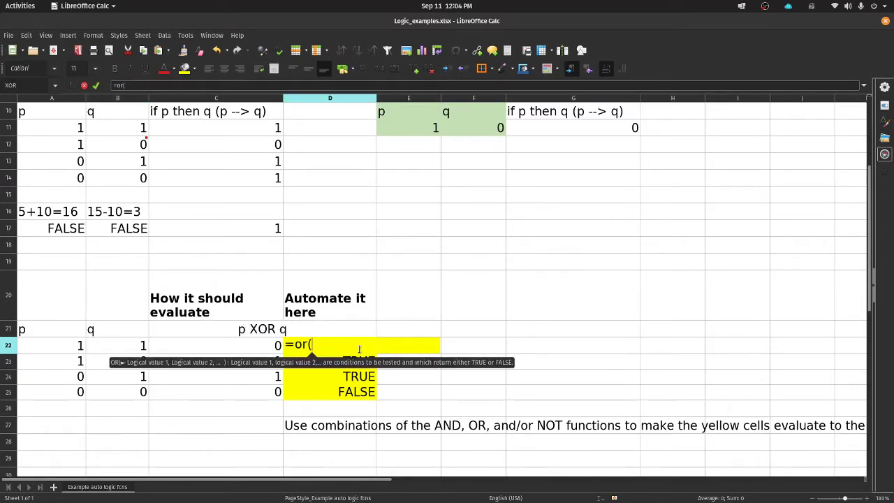
drag(80, 343, 120, 342)
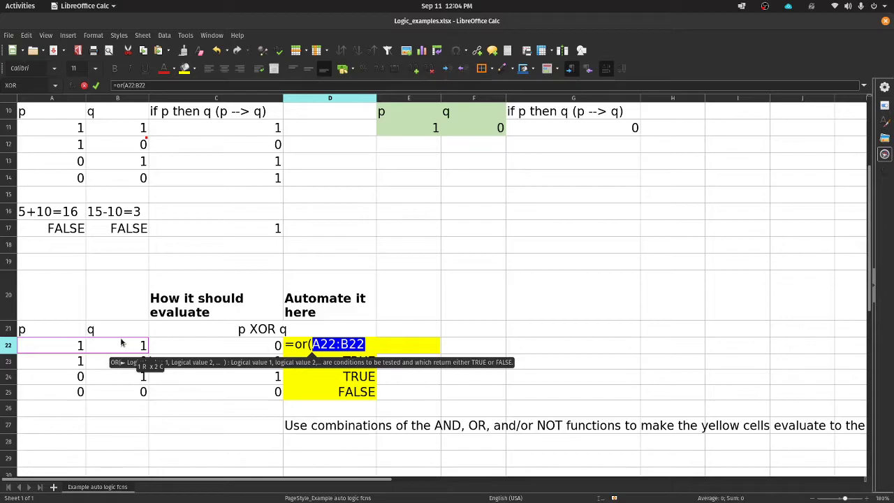
text())
key(Return)
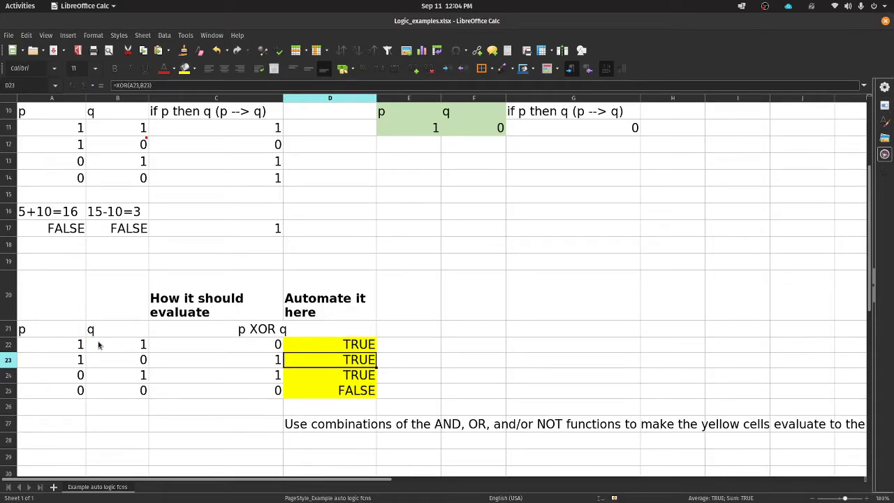
Step: Compare the p and q inputs with the OR result, and undo the OR and XOR formulas in the yellow cells
drag(80, 343, 119, 379)
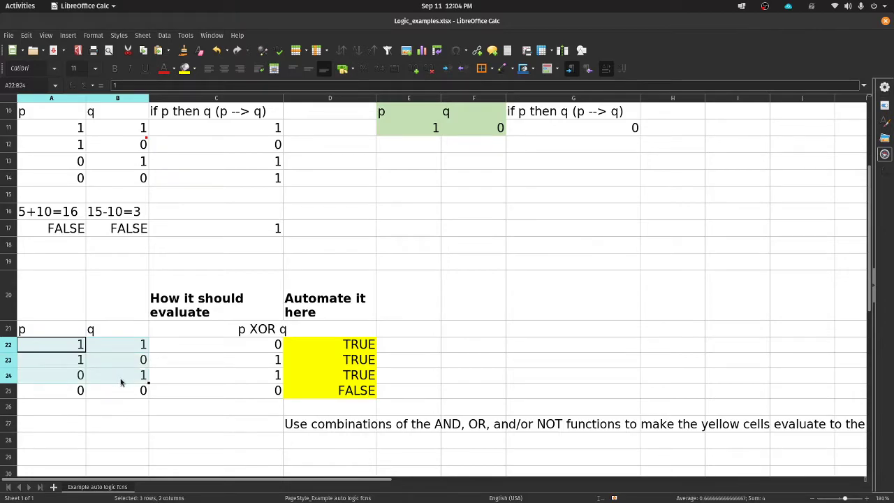
drag(365, 342, 366, 375)
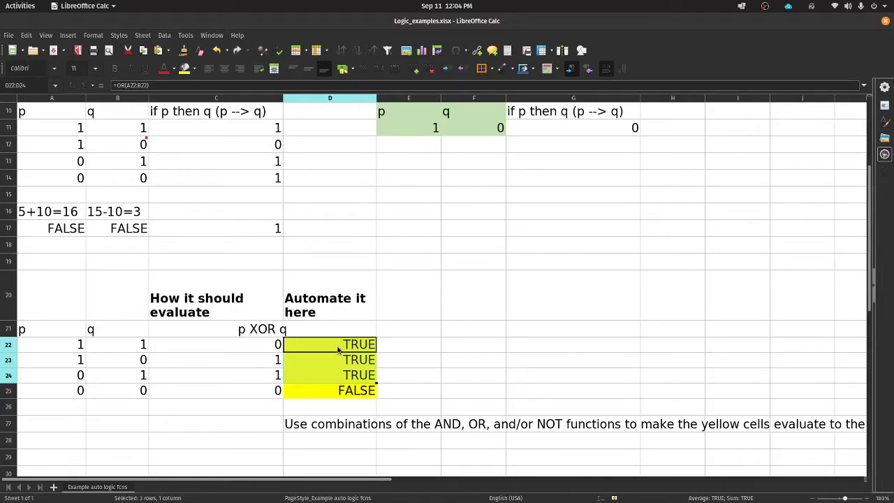
key(ctrl+z)
key(ctrl+z)
key(ctrl+z)
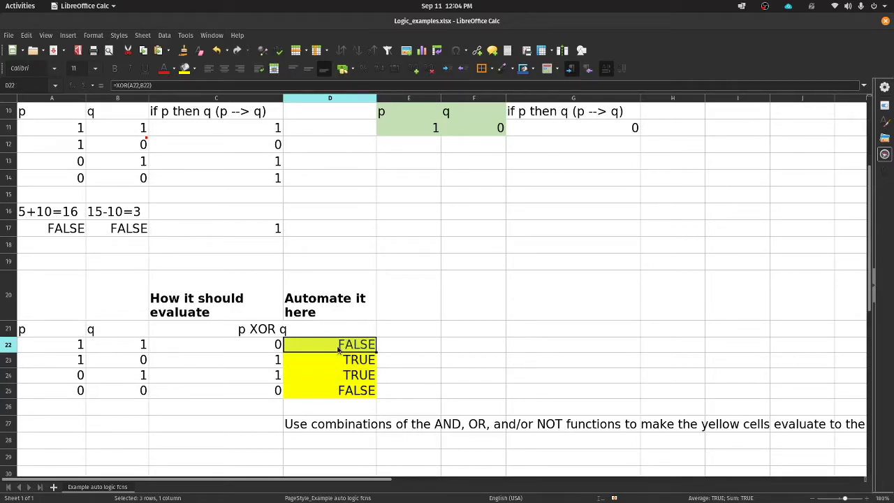
Step: Examine the example formulas in C11 and C5 and the p and q inputs of the AND and if-then truth tables
scroll(337, 349, up, 2)
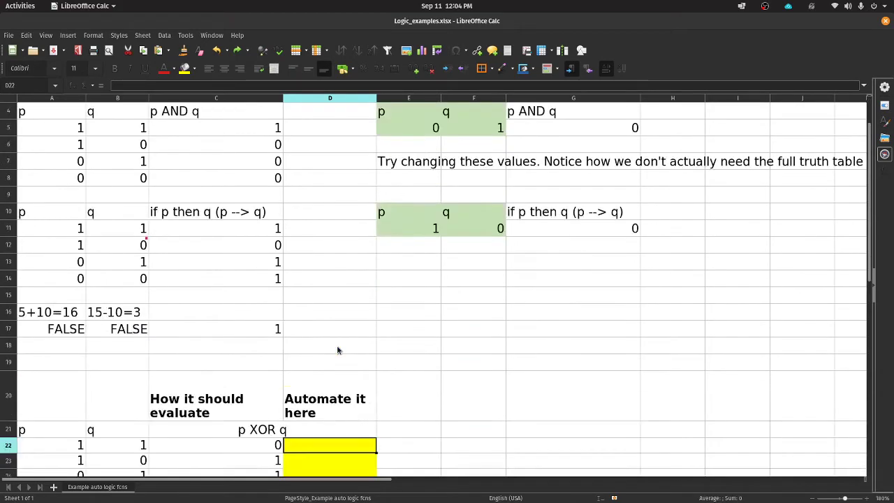
click(219, 229)
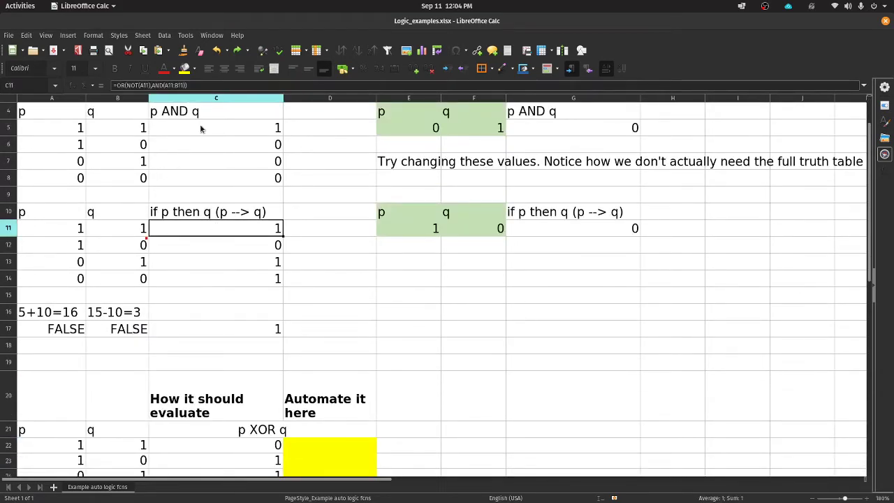
scroll(199, 188, up, 1)
click(208, 181)
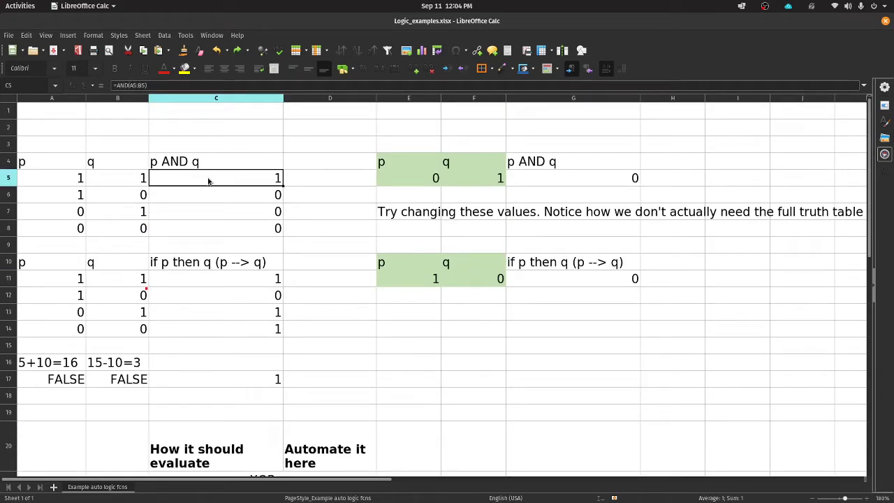
click(201, 262)
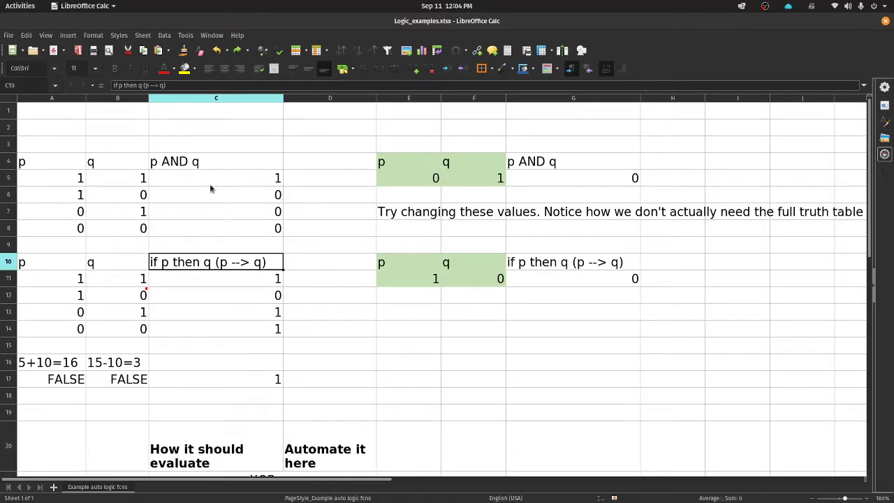
drag(80, 178, 143, 230)
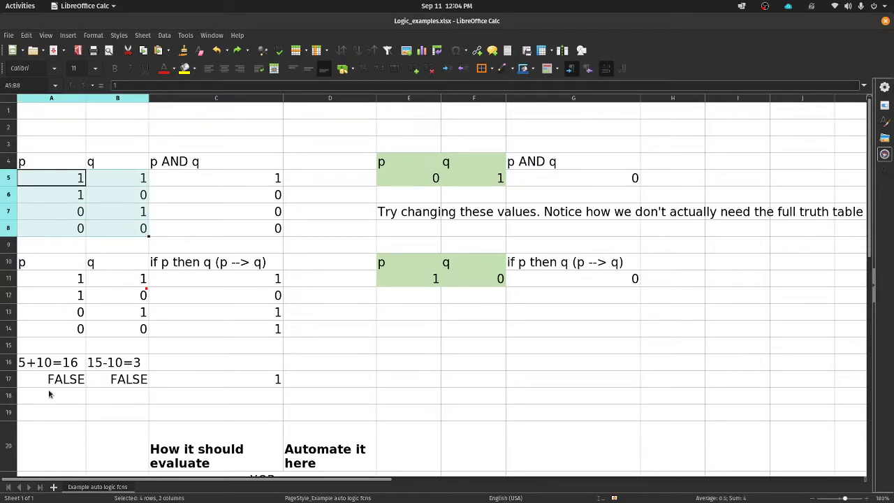
click(72, 280)
click(126, 280)
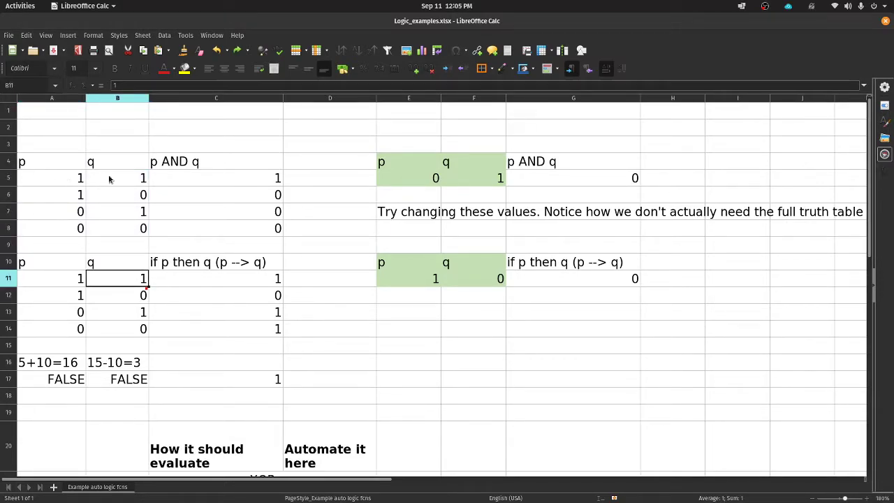
Step: Review the first row of the p AND q table and open the formula in C5 to inspect its cell references
click(213, 165)
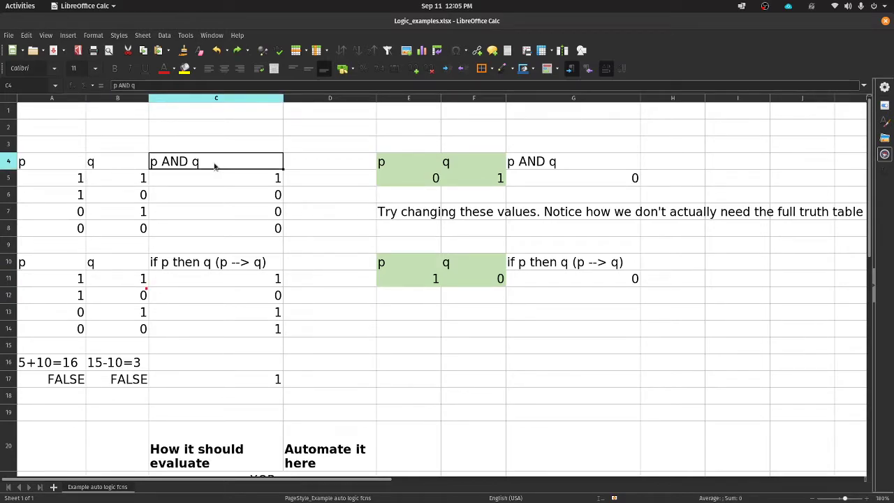
click(53, 183)
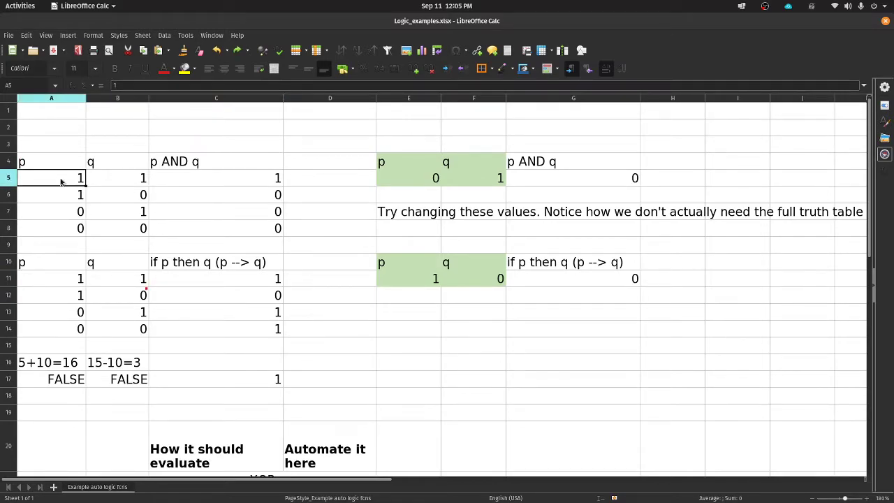
click(124, 178)
click(212, 173)
click(148, 85)
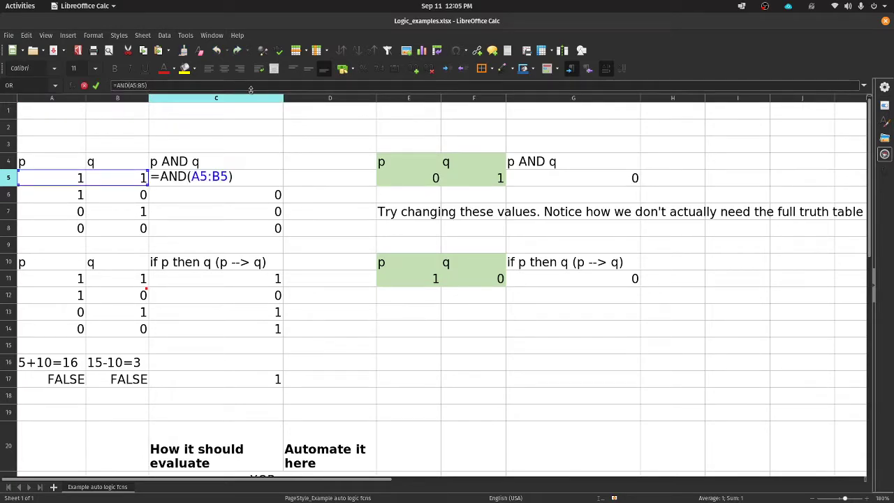
Step: Close the C5 formula and examine the combinations of p and q values in each row of the p AND q table
key(Return)
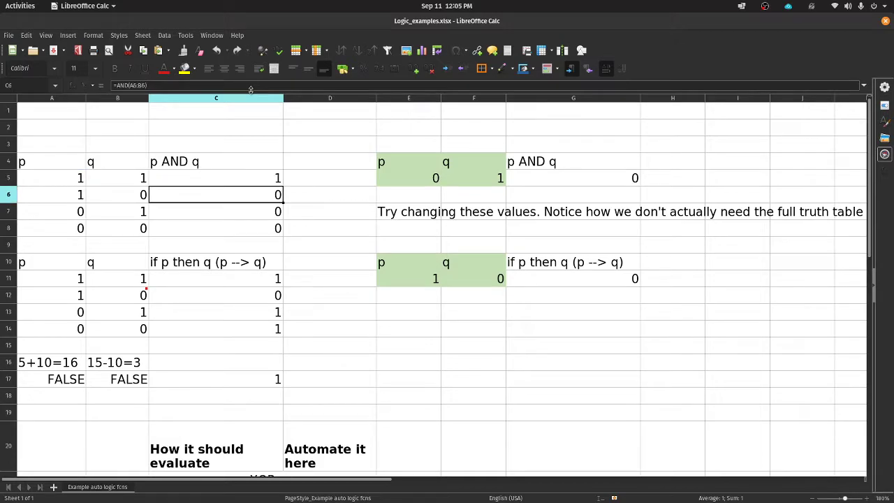
drag(58, 169, 178, 233)
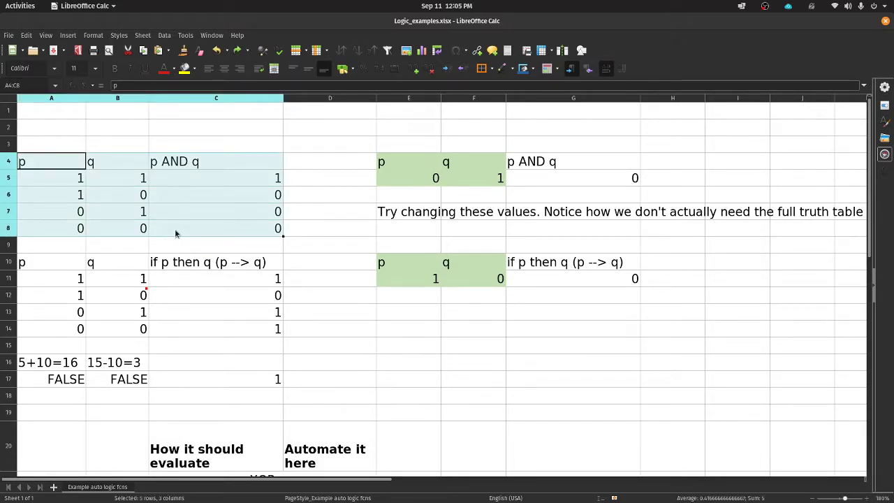
click(70, 177)
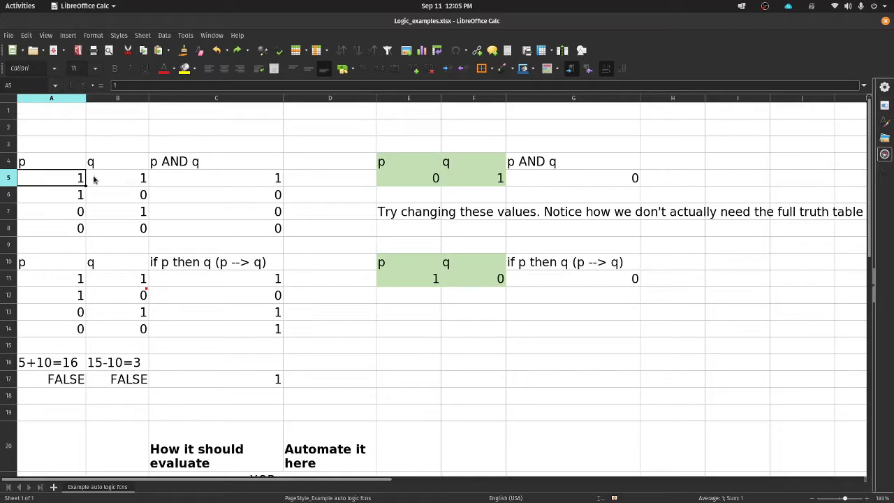
click(76, 196)
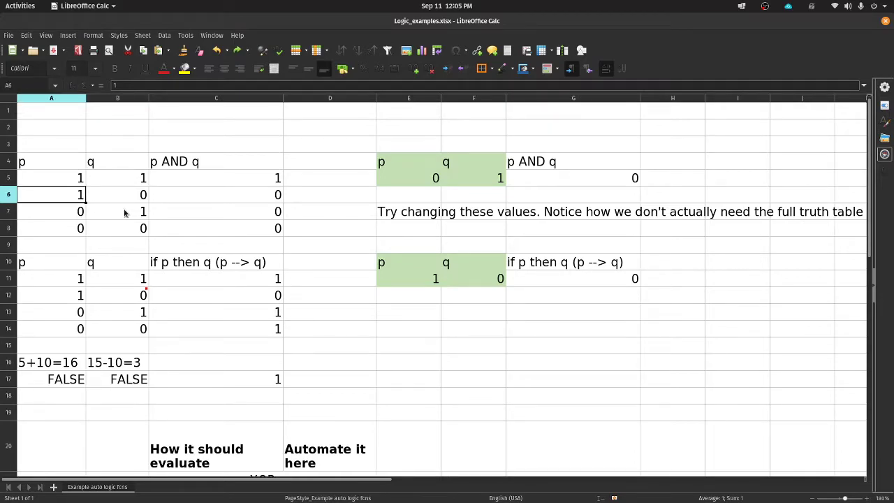
key(Down)
drag(78, 230, 114, 228)
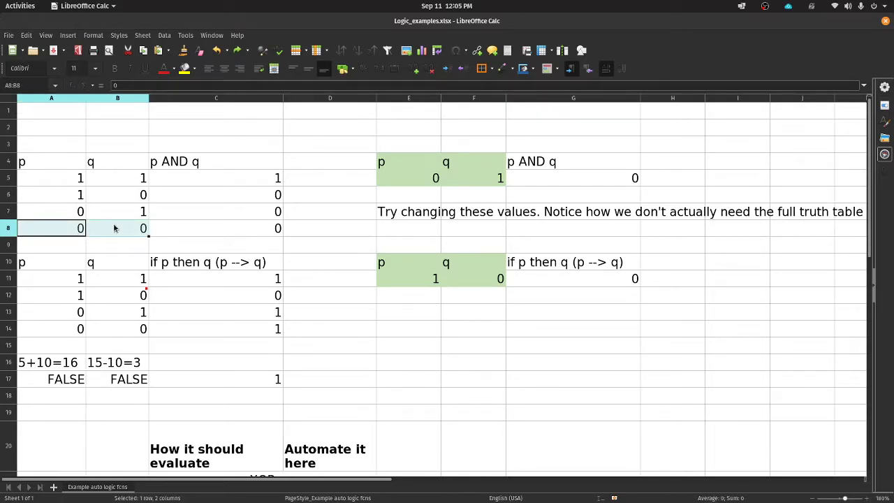
Step: Insert a column before column A and enter the header r in A4
click(60, 99)
right_click(59, 100)
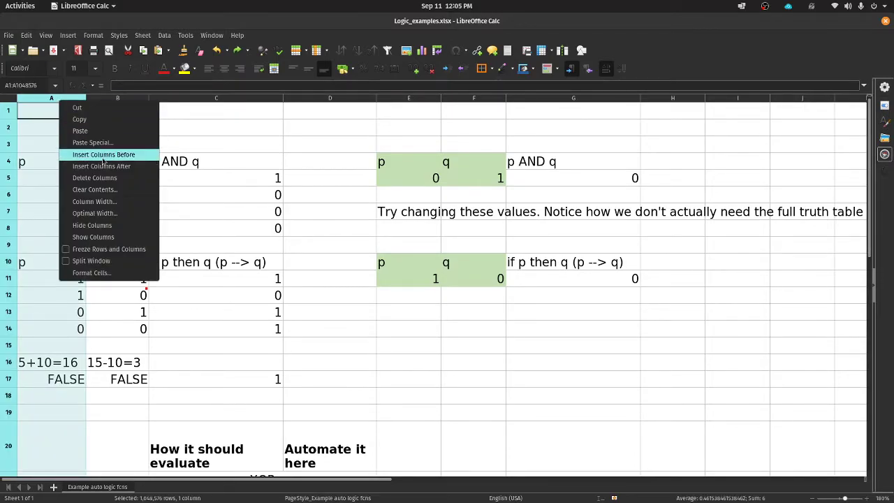
click(103, 154)
click(60, 160)
text(r)
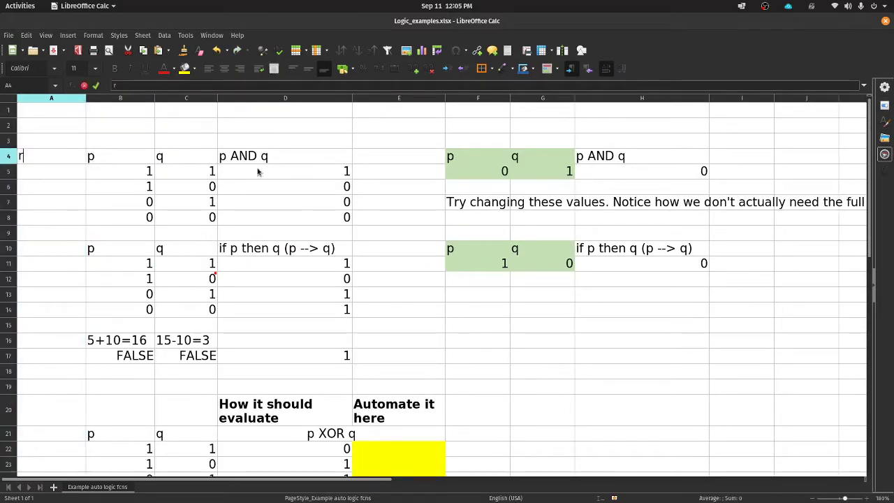
key(Return)
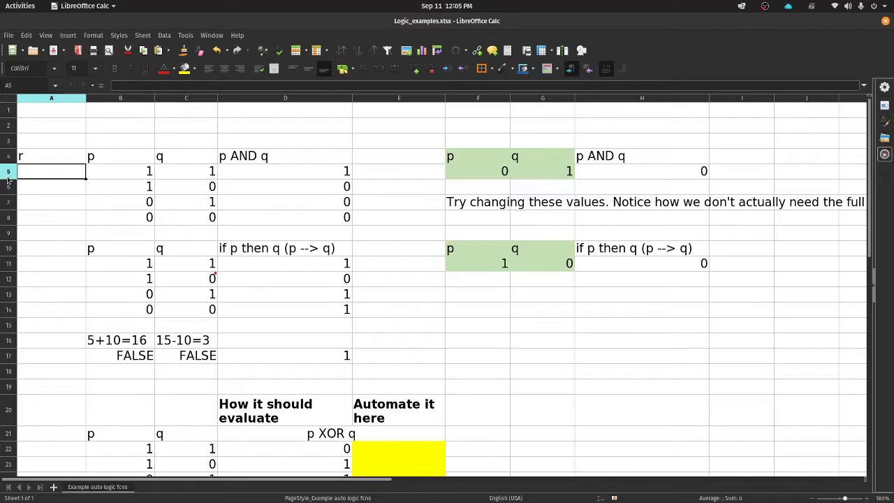
Step: Insert four rows above row 9, between the p AND q table and the if-then table
click(8, 233)
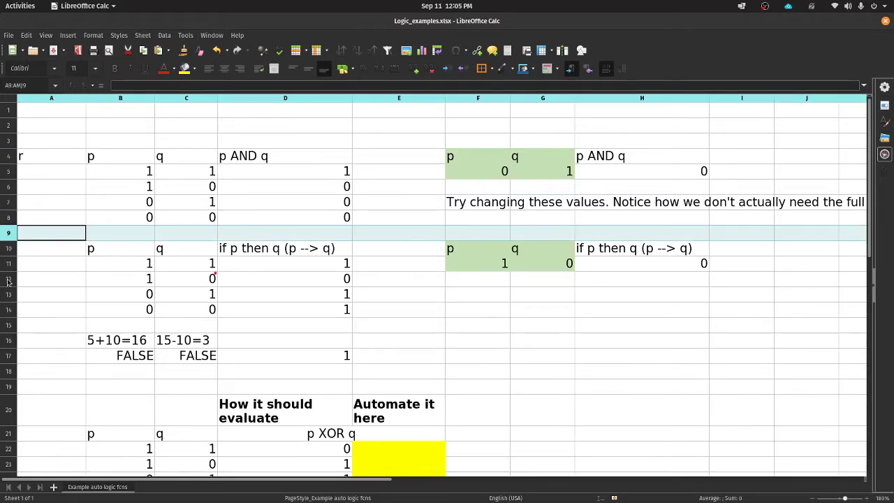
shift+click(8, 281)
right_click(8, 281)
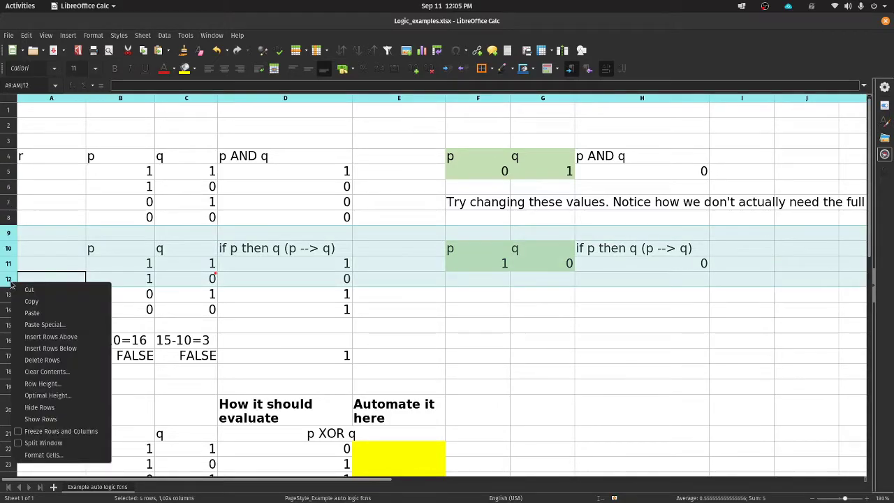
click(42, 336)
Step: Copy the p and q values in B5:C8 into the empty rows starting at B9
click(88, 172)
shift+click(200, 217)
key(ctrl+c)
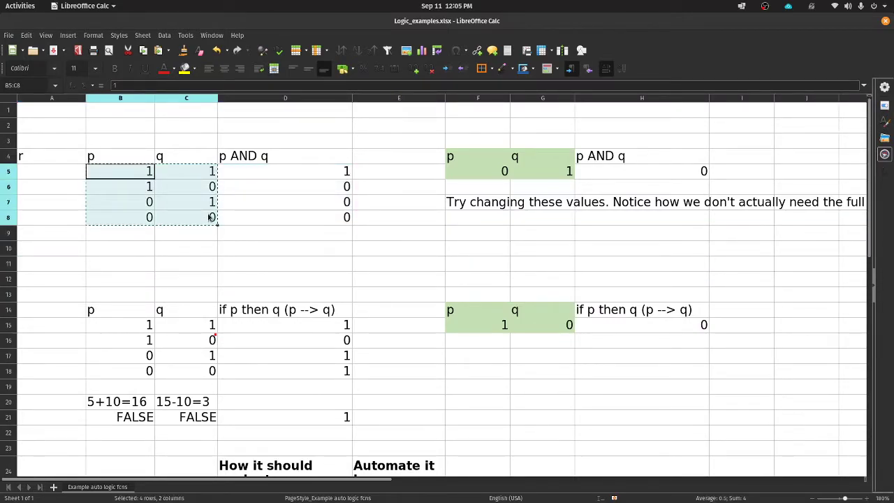
click(116, 233)
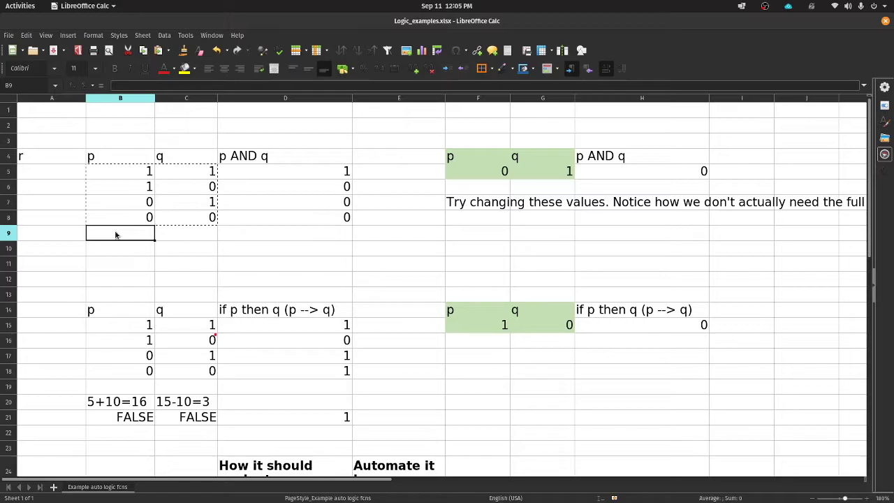
key(ctrl+v)
Step: Fill the r column with 1 in A5:A8 and 0 in A9:A12
click(65, 178)
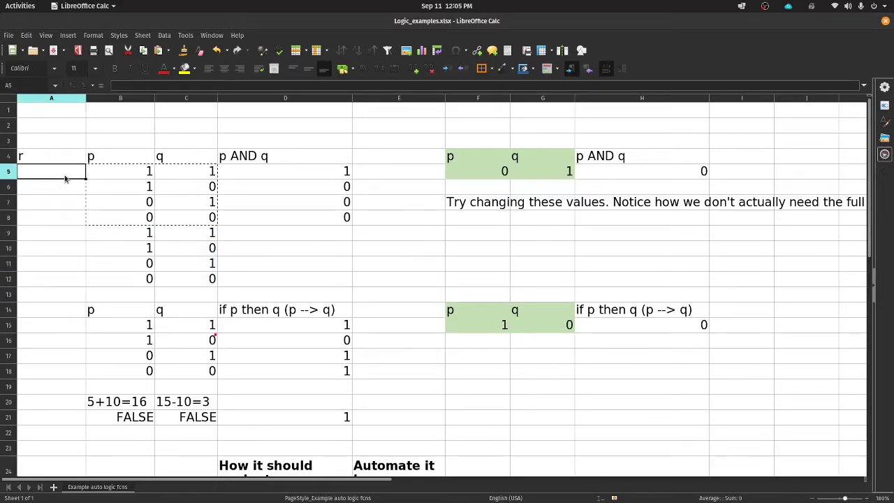
text(1)
key(Return)
text(11)
key(BackSpace)
key(Return)
text(1)
key(Return)
text(1)
key(Return)
text(0)
key(Return)
text(0)
key(Return)
text(0)
key(Return)
text(0)
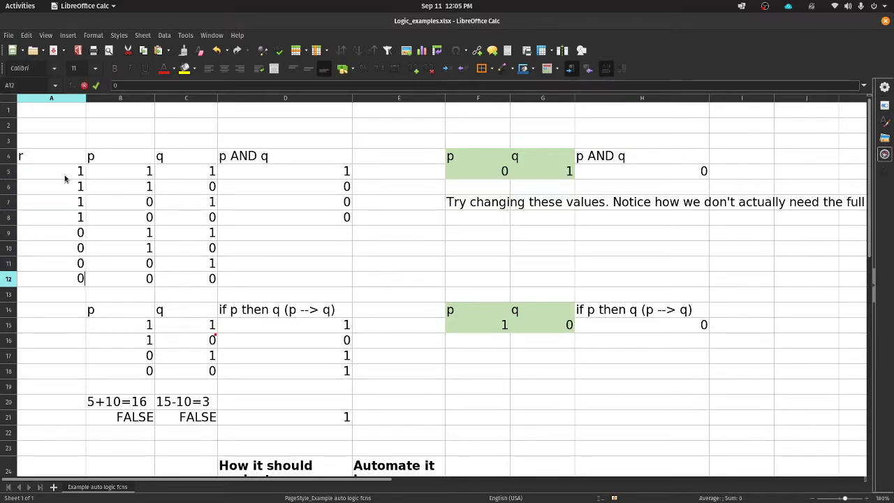
key(Return)
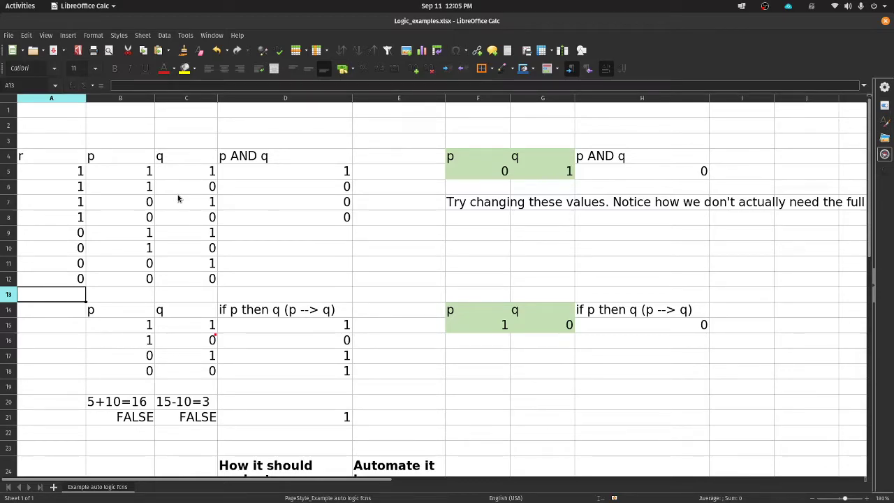
Step: Replace the formula in D5 with =AND(A5:C5) to include r in the evaluation
click(293, 173)
click(149, 85)
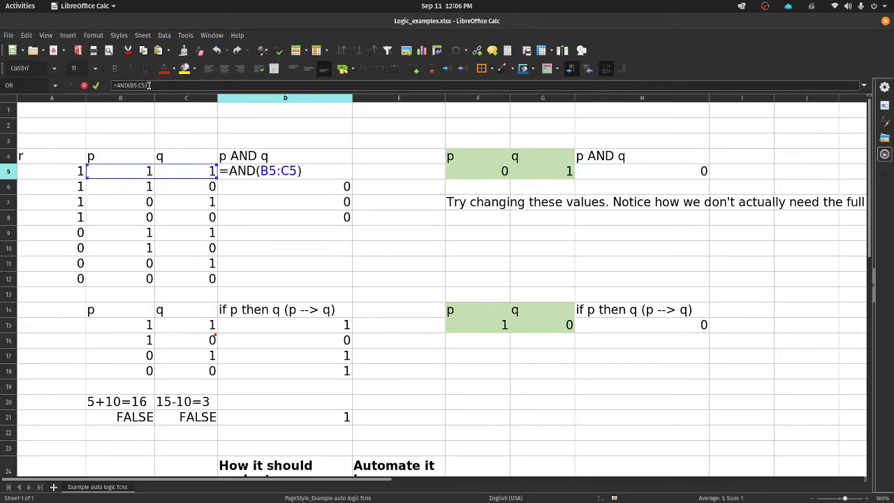
key(Return)
key(Up)
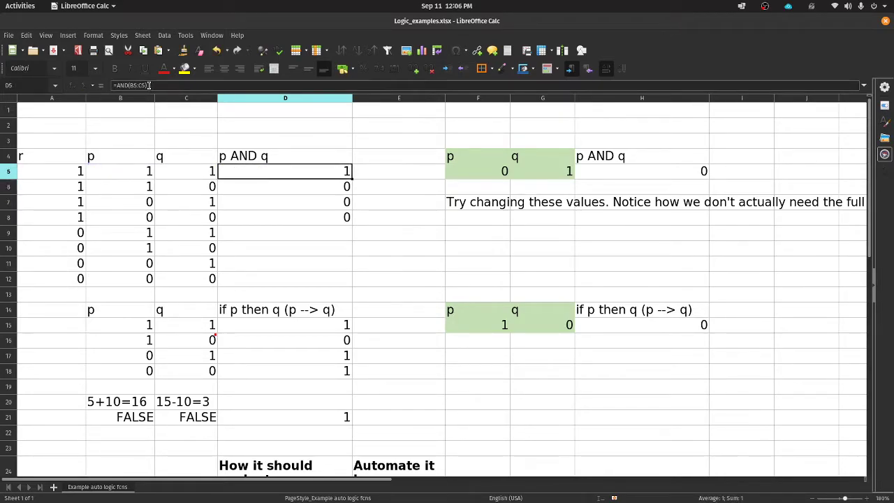
text(=)
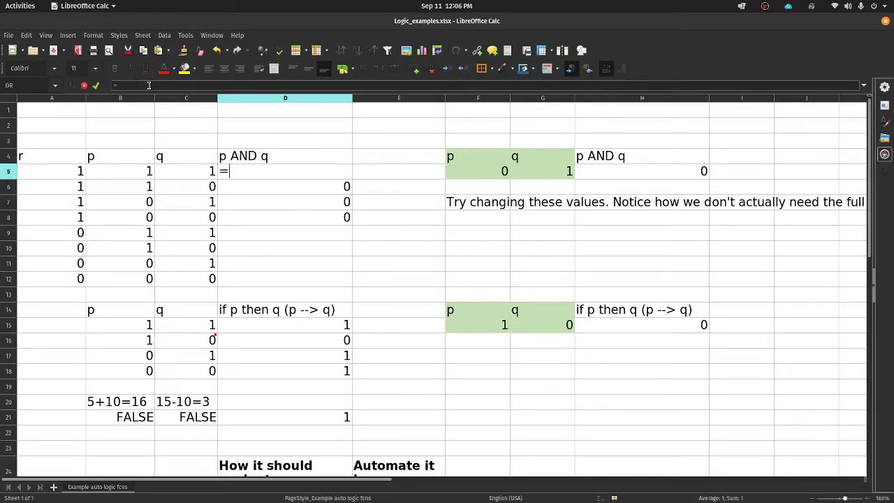
text(and()
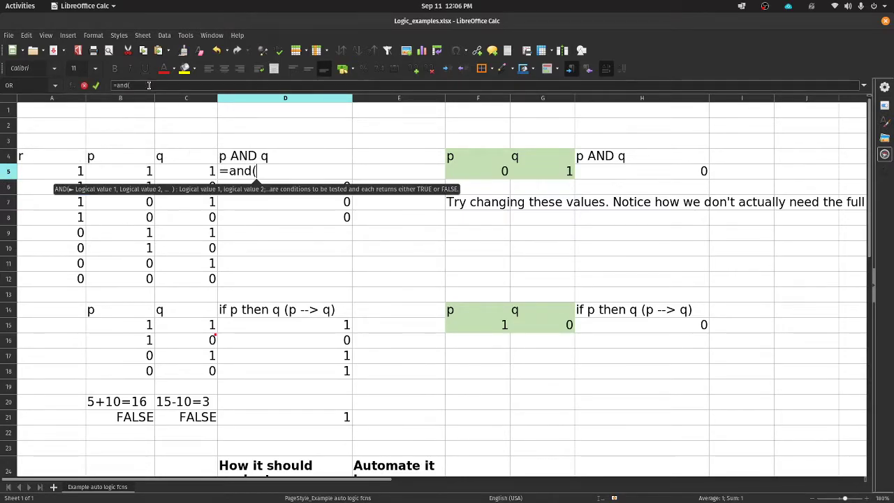
drag(78, 170, 184, 169)
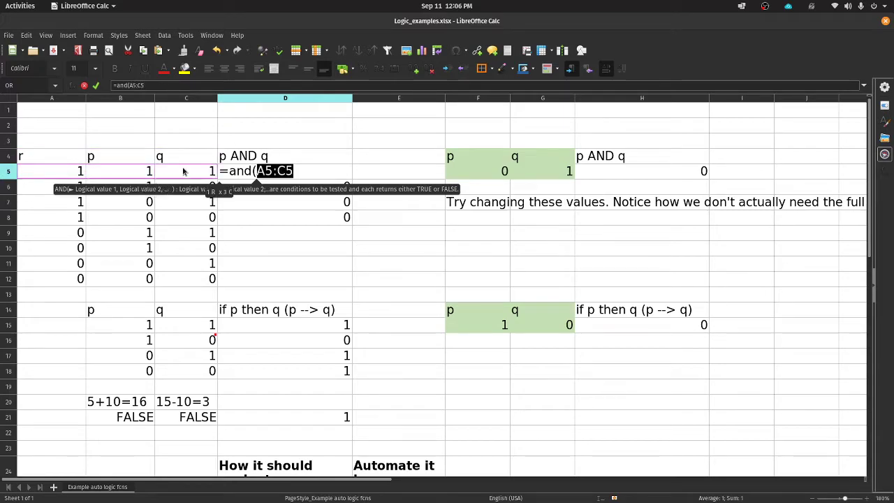
text())
key(Return)
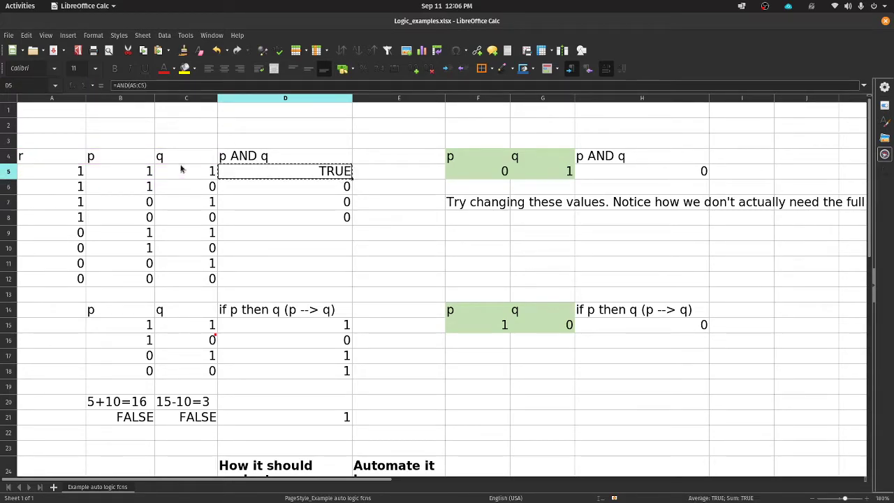
Step: Copy the D5 formula into D6:D12 and inspect the cell references in D6 and D9
drag(297, 189, 283, 284)
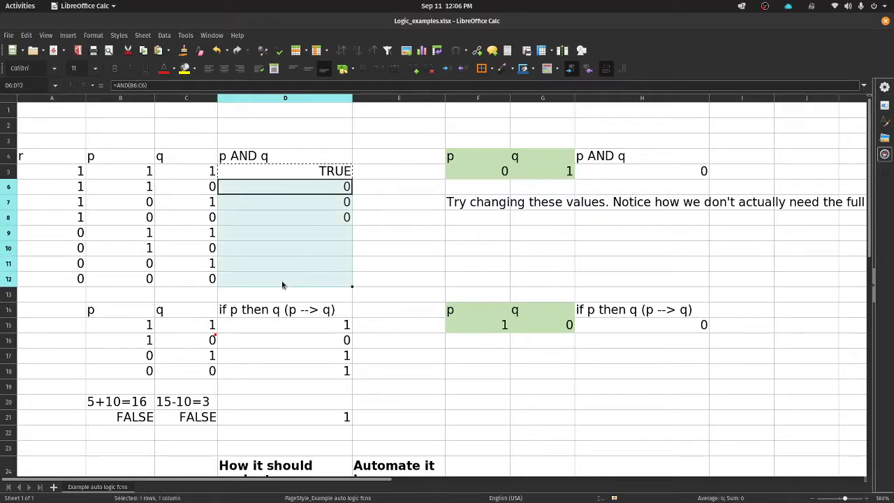
key(ctrl+v)
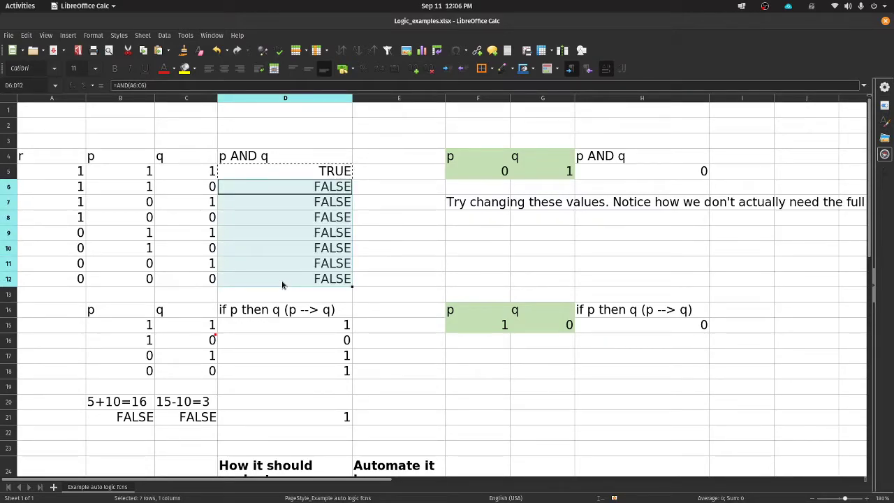
click(146, 85)
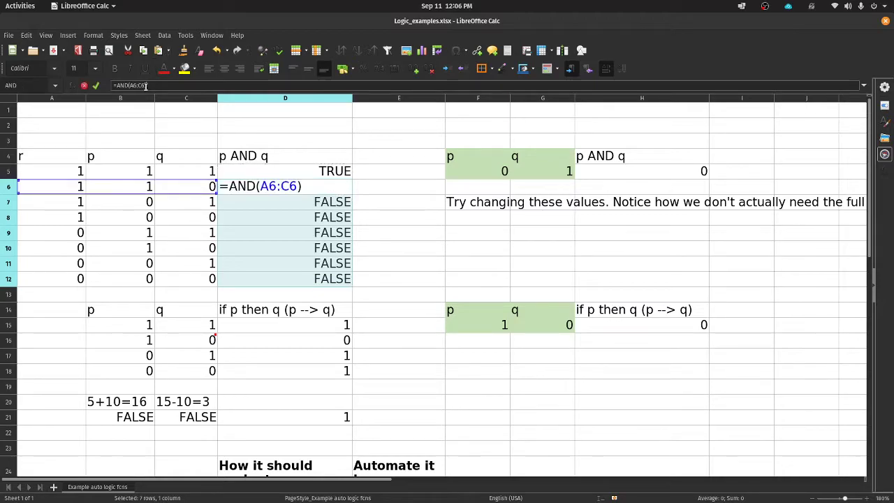
key(Return)
key(Return)
key(Return)
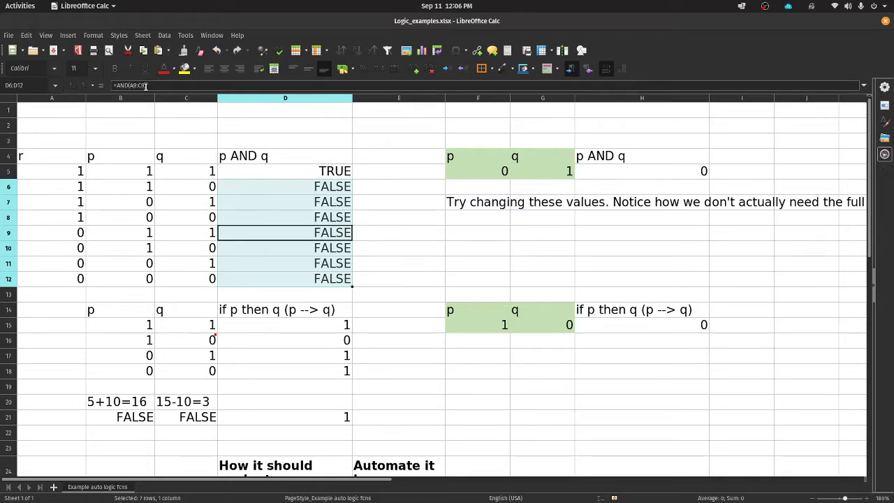
click(145, 85)
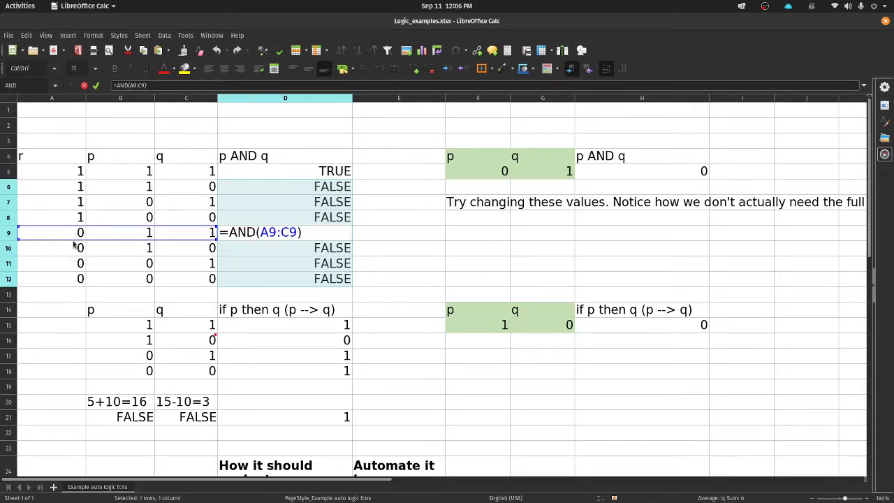
key(Return)
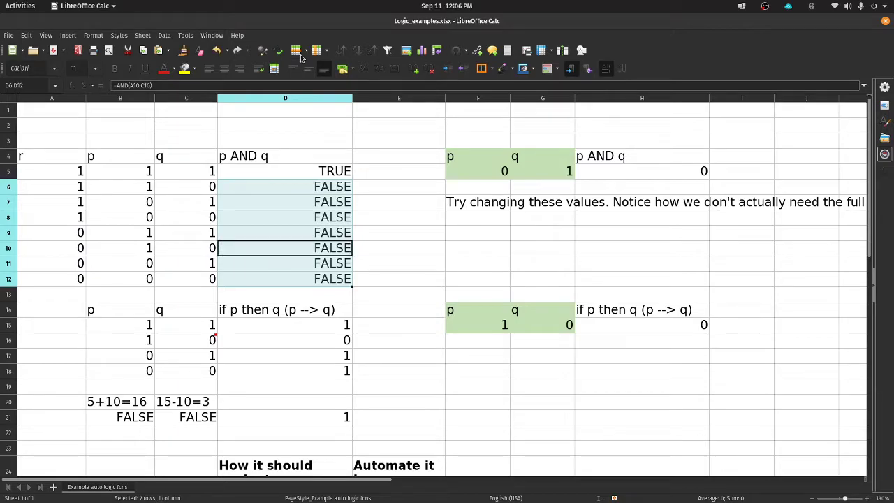
Step: Compare the full three-input table with the green single-row p and q inputs and the formula in H5
drag(71, 174, 284, 282)
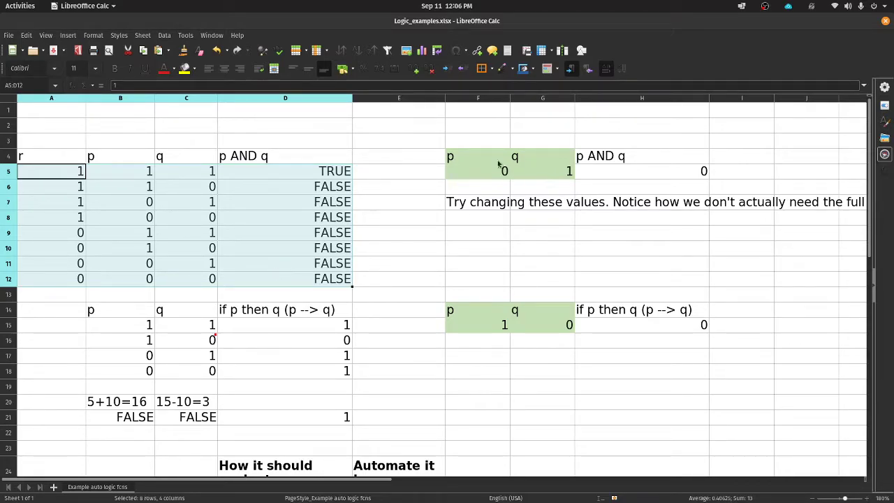
drag(480, 173, 517, 175)
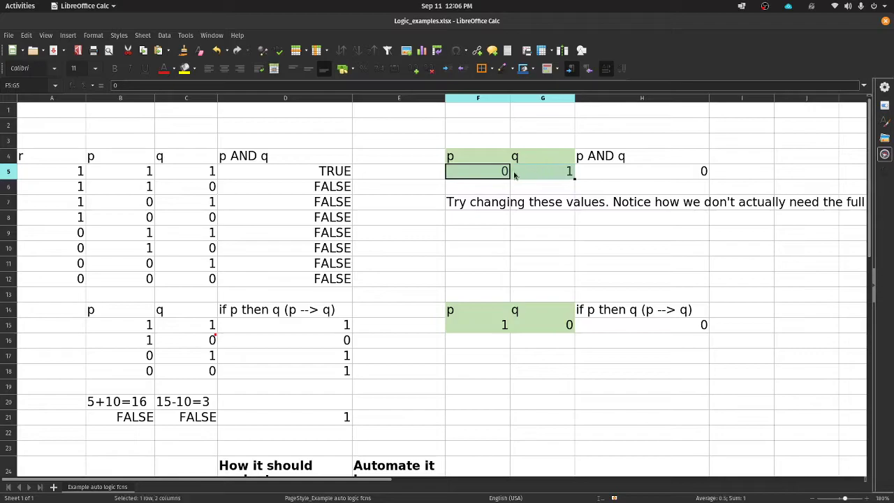
click(619, 173)
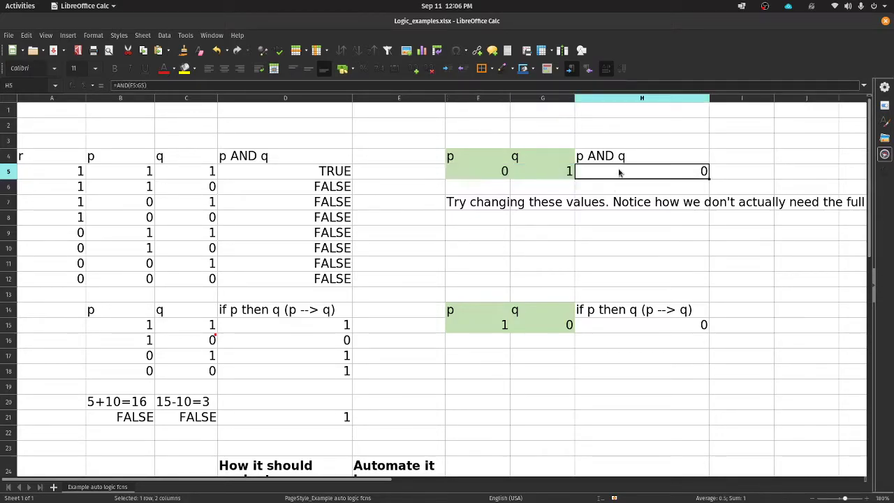
Step: Test the single-row p AND q formula with the green p input in F5 set to 1 and to the text hat
click(485, 176)
text(1)
key(Return)
click(485, 175)
text())
key(BackSpace)
text())
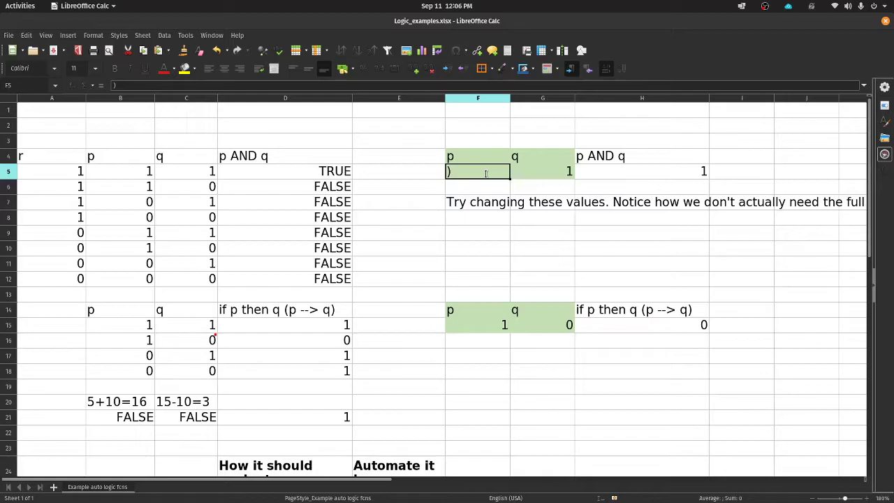
key(BackSpace)
text(hat)
key(Return)
Step: Test the single-row p AND q formula with the text null and nil as the p input in F5
click(485, 173)
click(542, 182)
click(489, 170)
text(null)
key(Return)
click(488, 165)
text(nil)
key(Return)
Step: Set the green p input in F5 to 0
click(488, 165)
text(0)
key(Return)
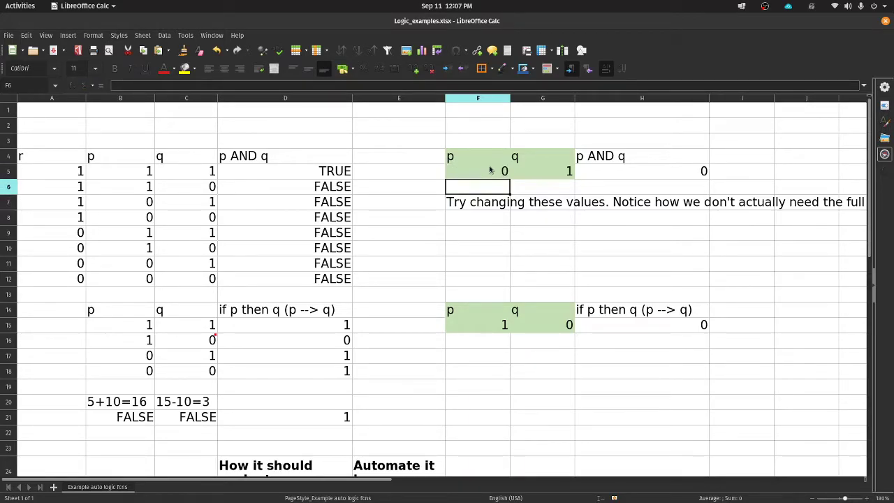
Step: Inspect the single-row p AND q formula in H5 and review the three-input truth table in A5:D12
click(607, 174)
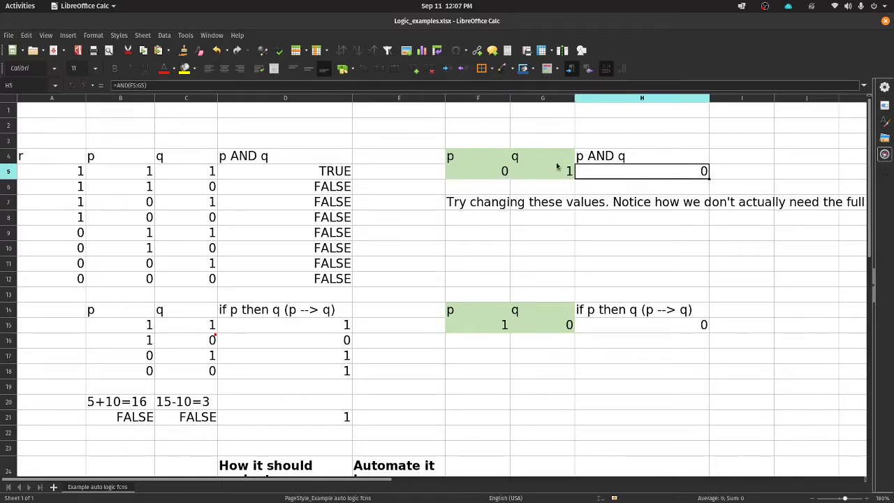
drag(75, 175, 281, 278)
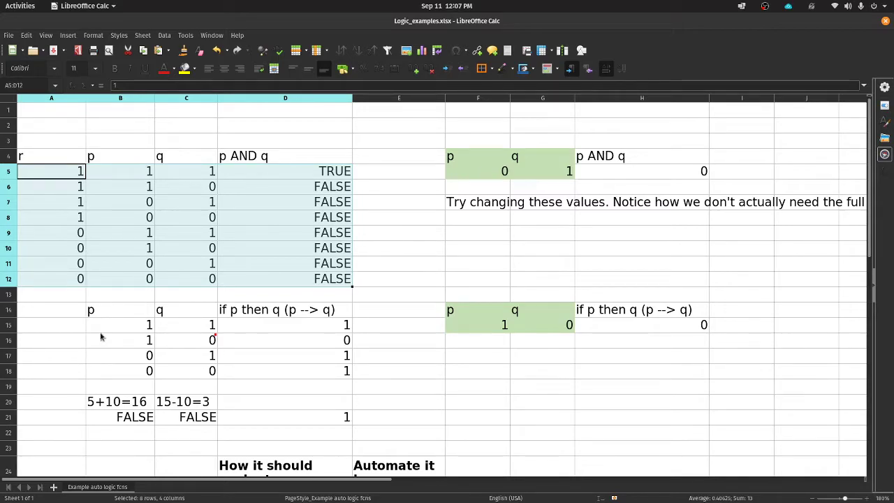
click(153, 172)
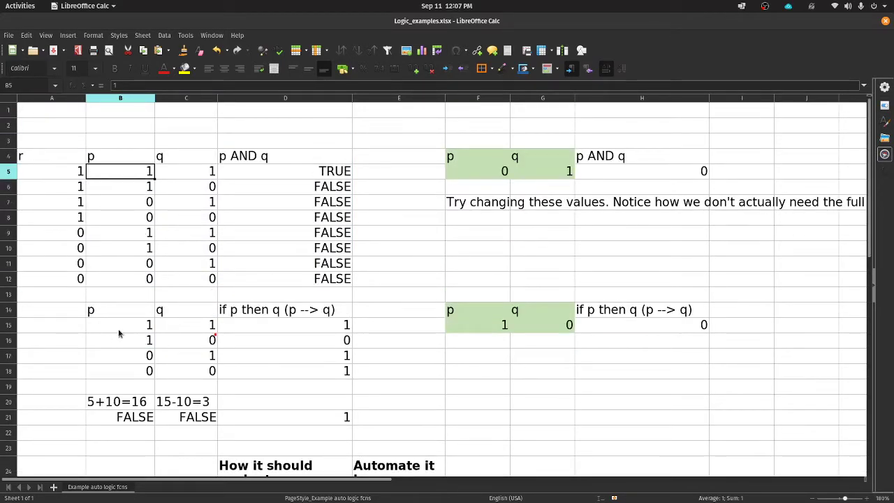
Step: Inspect the AND function and its F5:G5 range in the single-row p AND q formula in H5, undoing the accidental edit
click(664, 175)
click(187, 85)
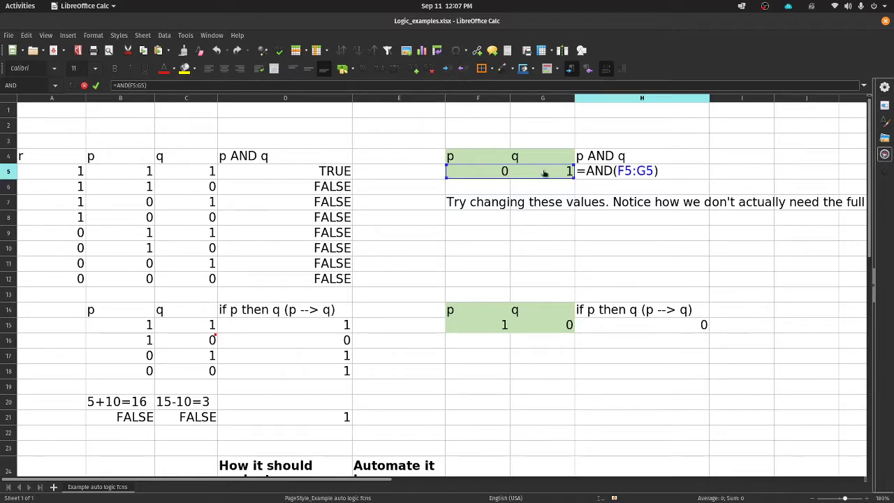
double_click(123, 86)
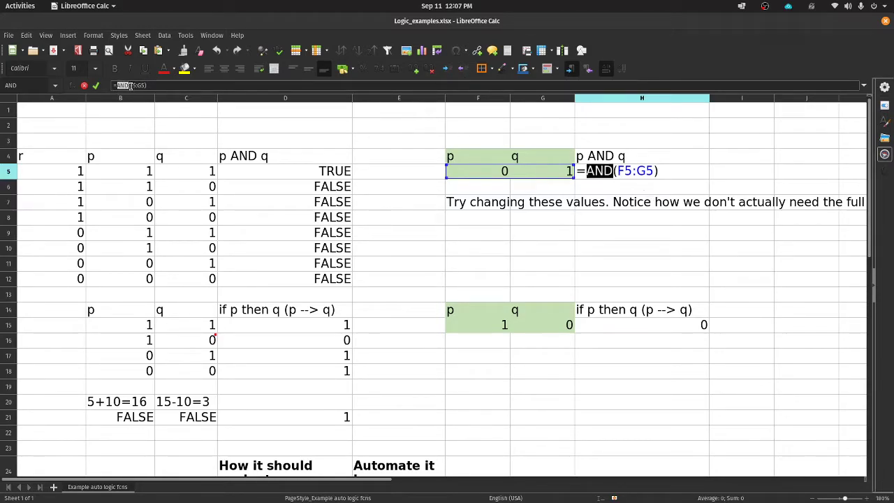
drag(142, 86, 145, 86)
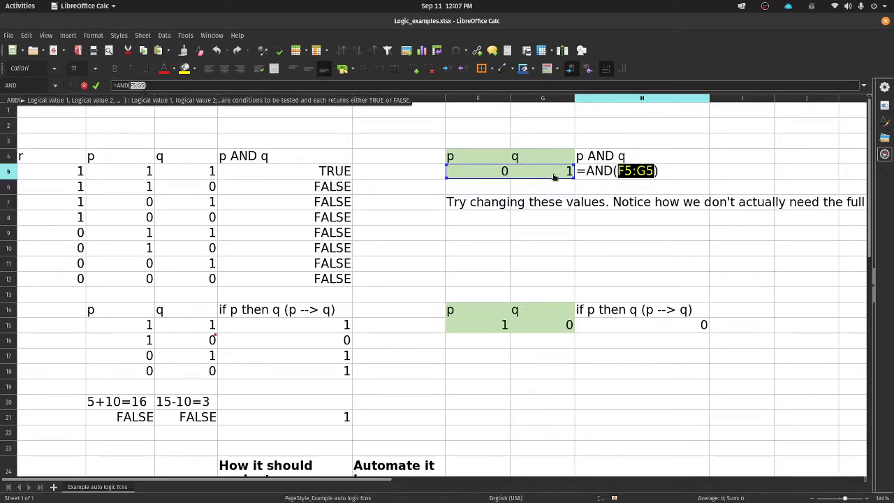
key(ctrl+Return)
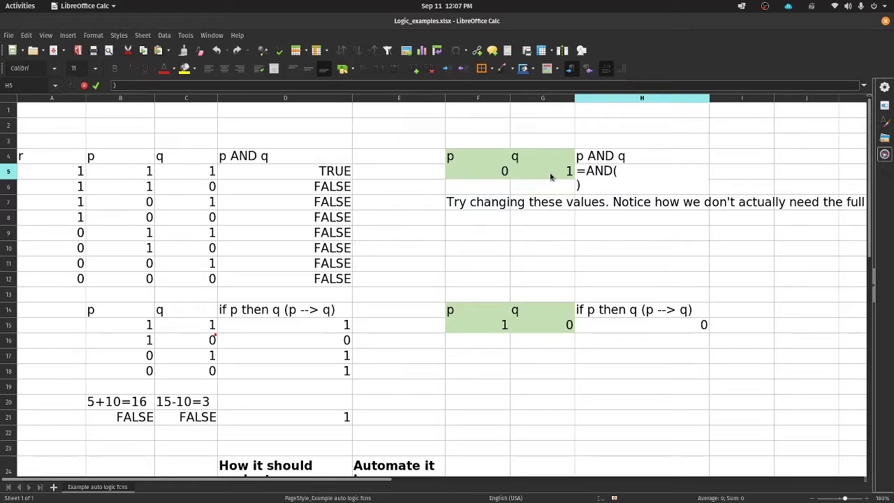
key(Return)
key(ctrl+z)
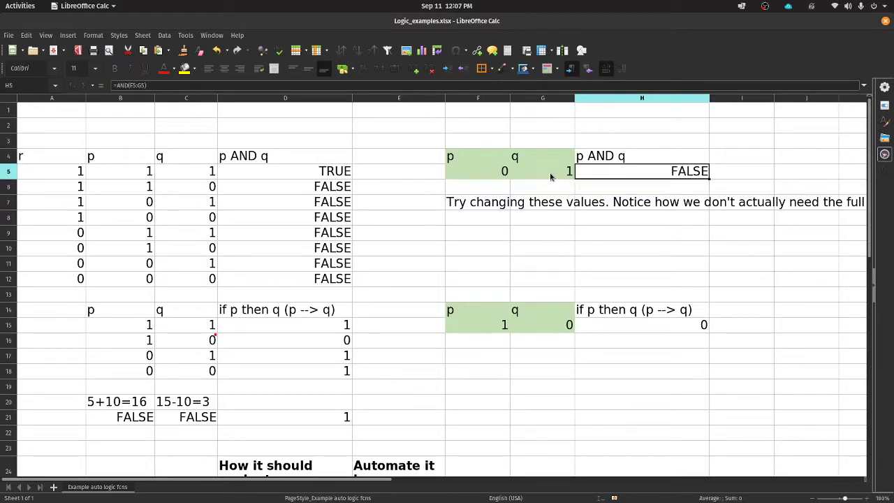
Step: Add G5 as a second argument to the AND formula in D5, making it =AND(A5:C5,G5)
click(324, 173)
click(132, 85)
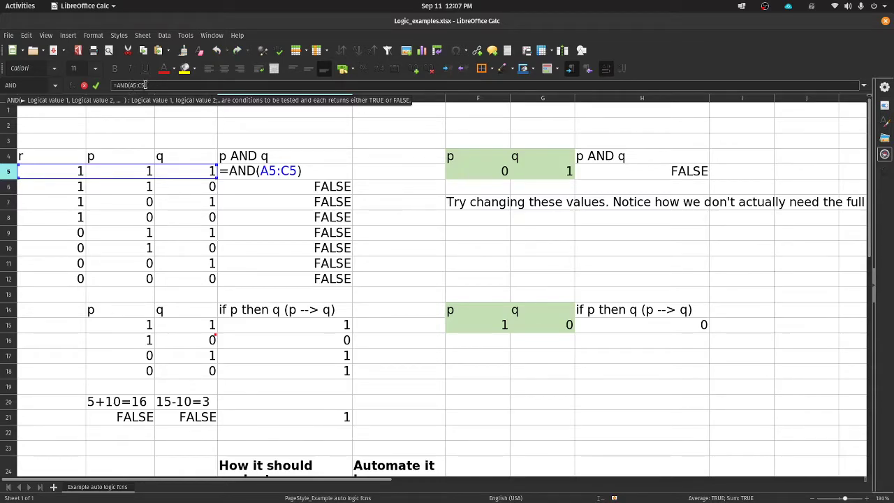
text(,)
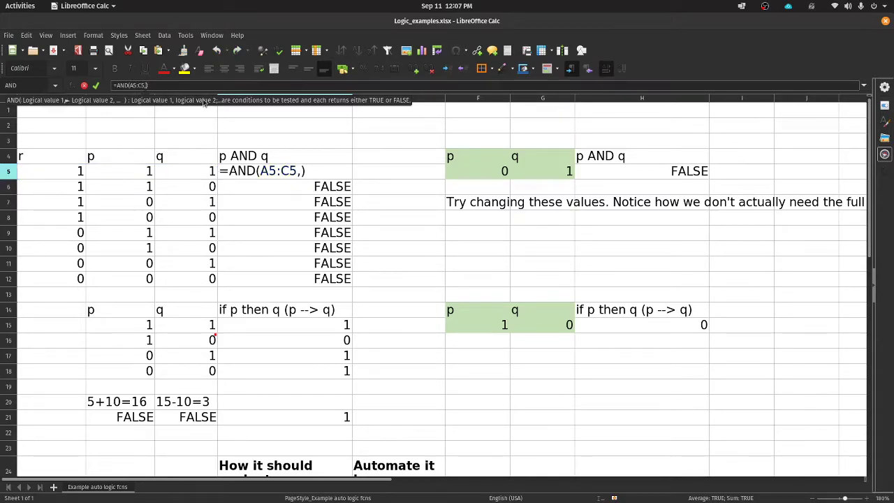
click(546, 171)
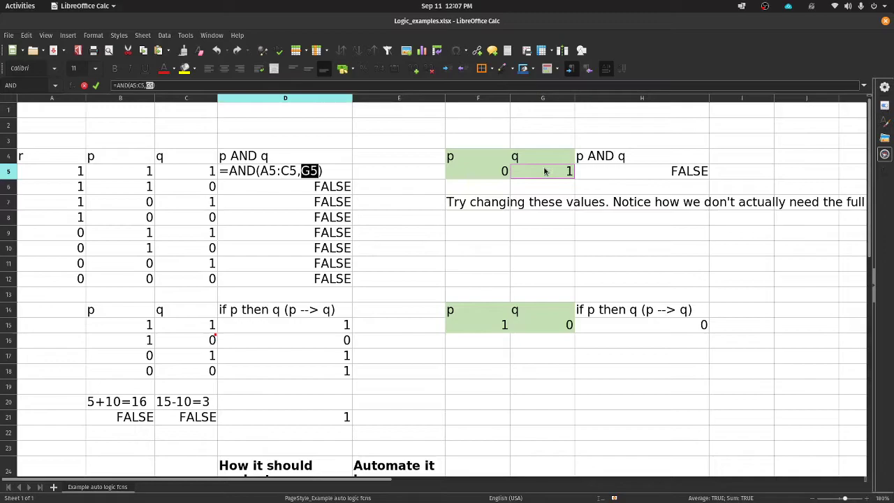
key(Return)
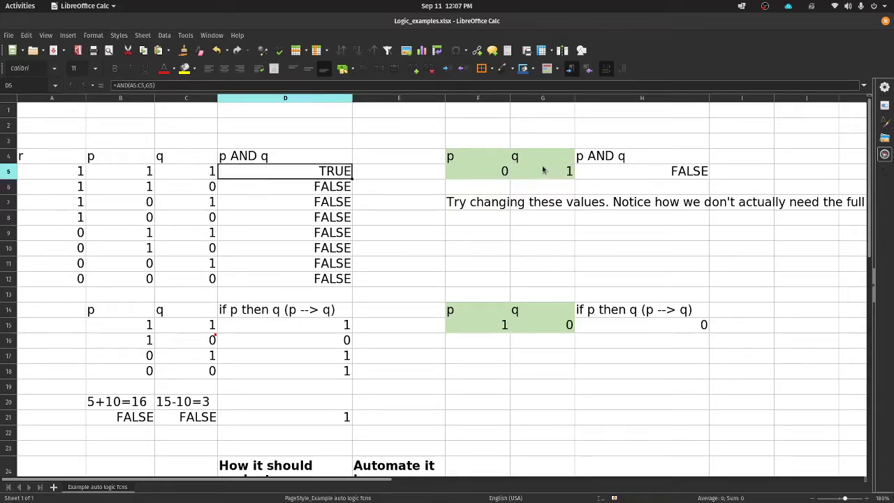
Step: Test the extended AND formula in D5 with the green q input in G5 set to 0, and undo that input change
click(548, 172)
text(0)
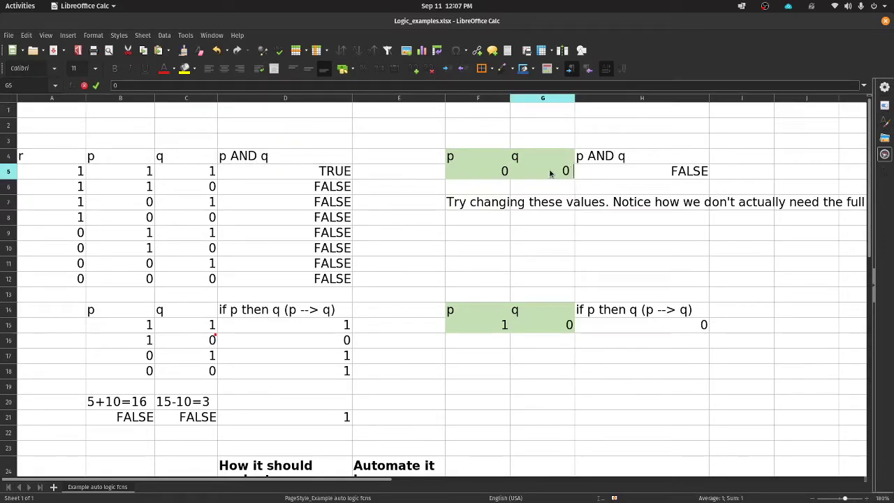
key(Return)
click(317, 175)
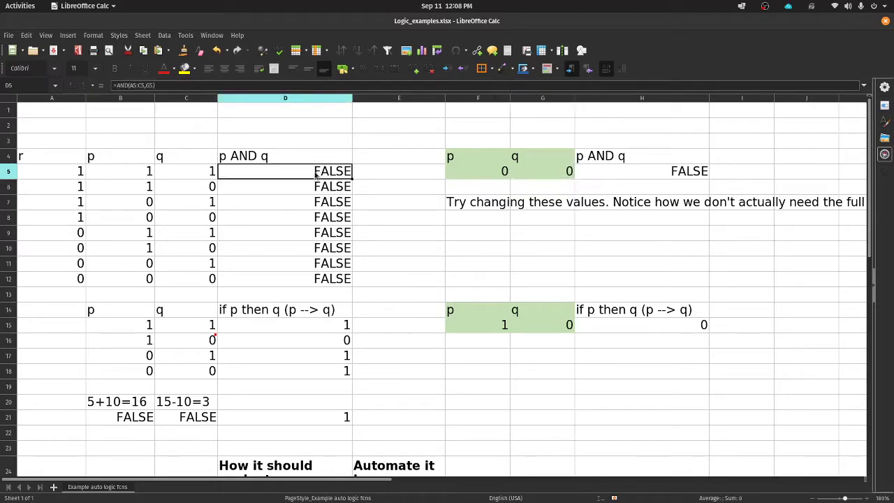
key(ctrl+z)
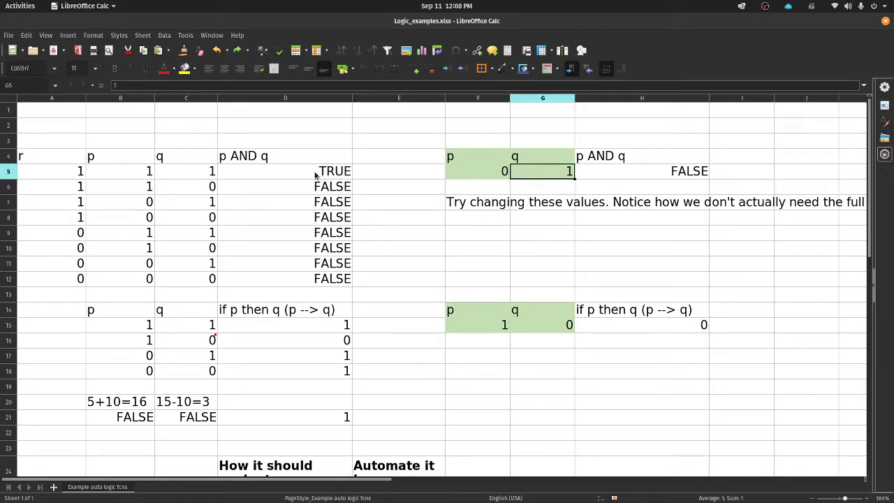
Step: Inspect the A5:C5 range and the separate G5 reference in the AND formula in D5
click(316, 174)
click(184, 84)
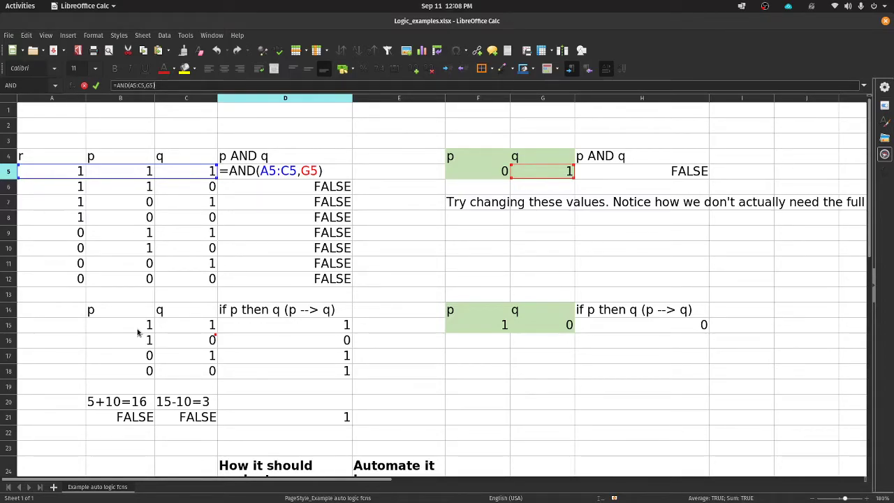
key(Return)
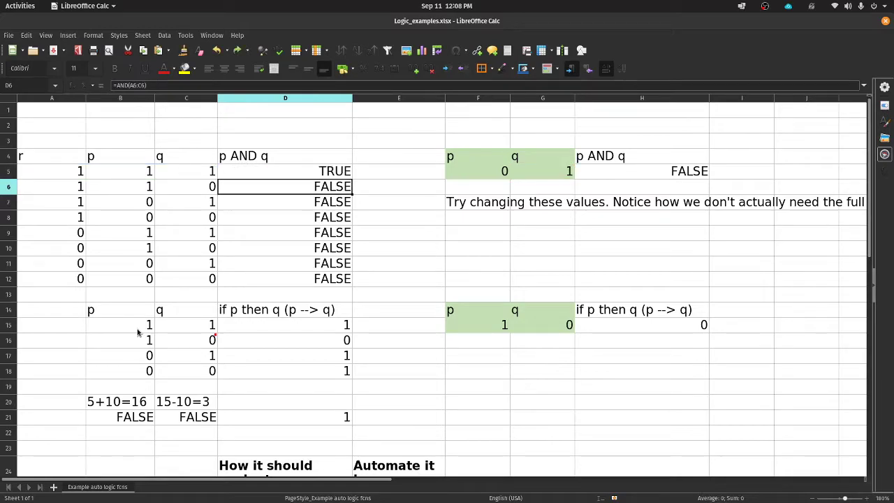
key(Up)
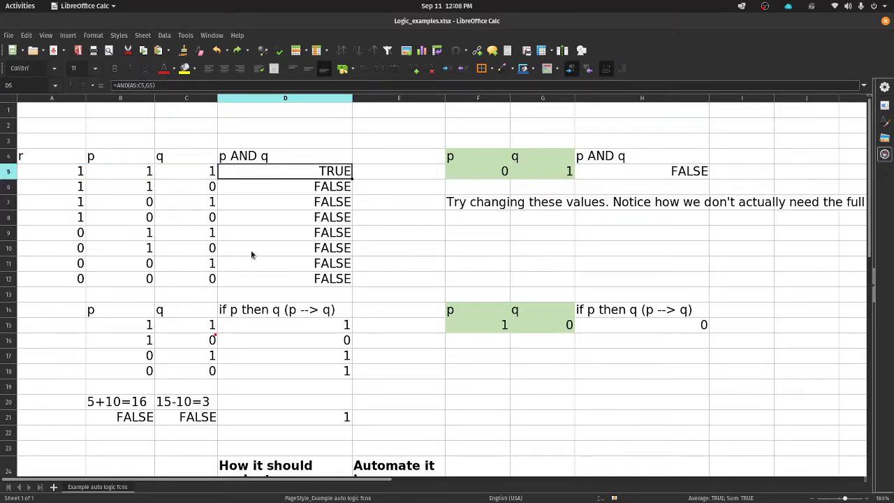
Step: Examine the headers of the if p then q truth table and how rows 15 and 16 evaluate
scroll(132, 328, down, 2)
scroll(147, 325, up, 2)
click(274, 313)
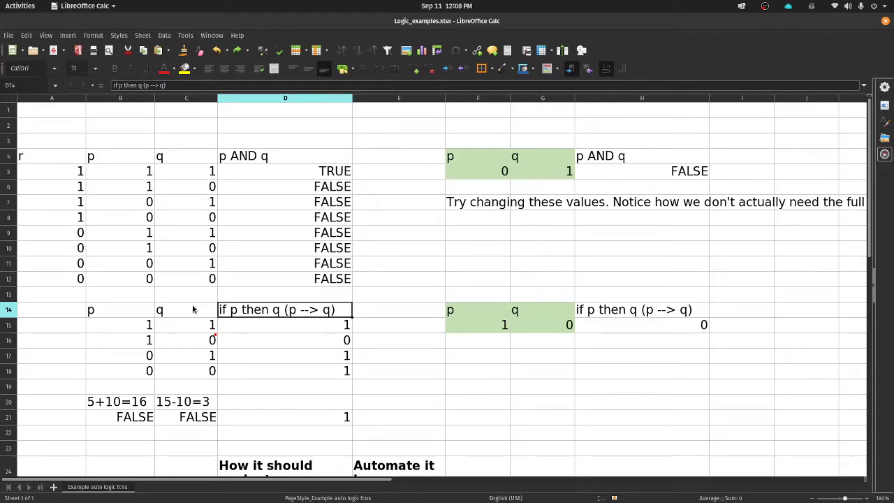
click(117, 309)
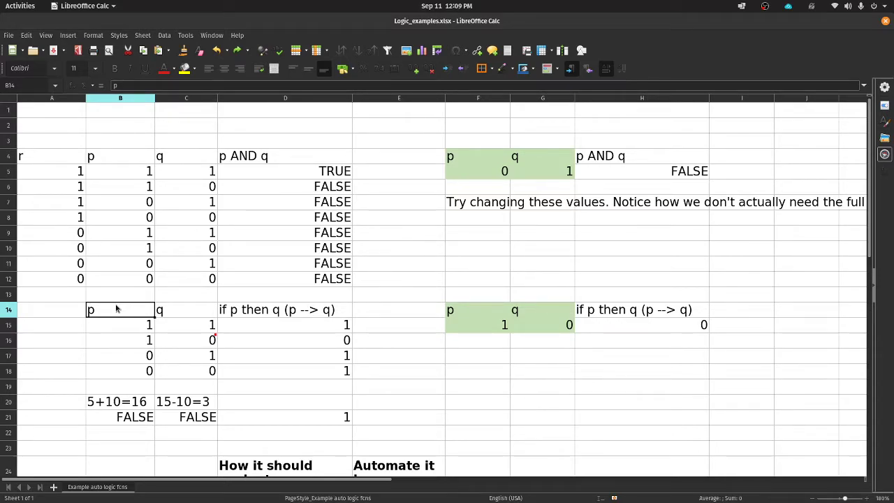
key(Right)
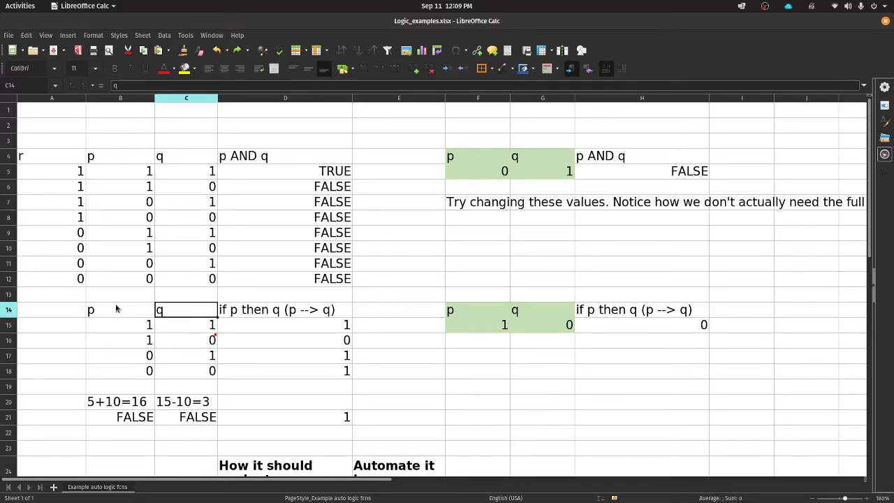
key(Down)
key(Left)
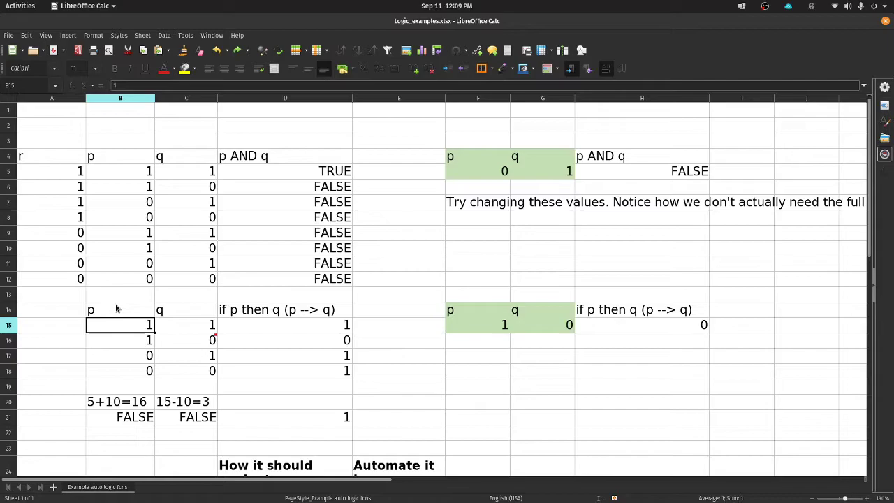
key(Right)
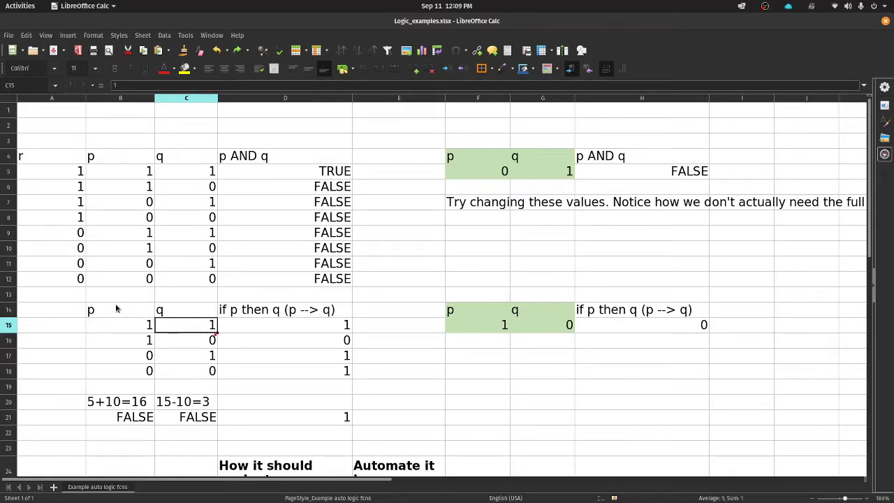
key(Right)
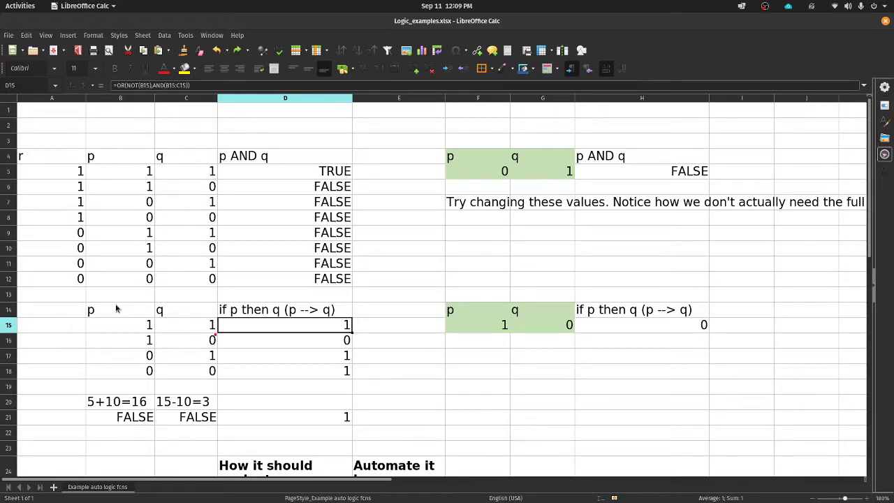
key(Down)
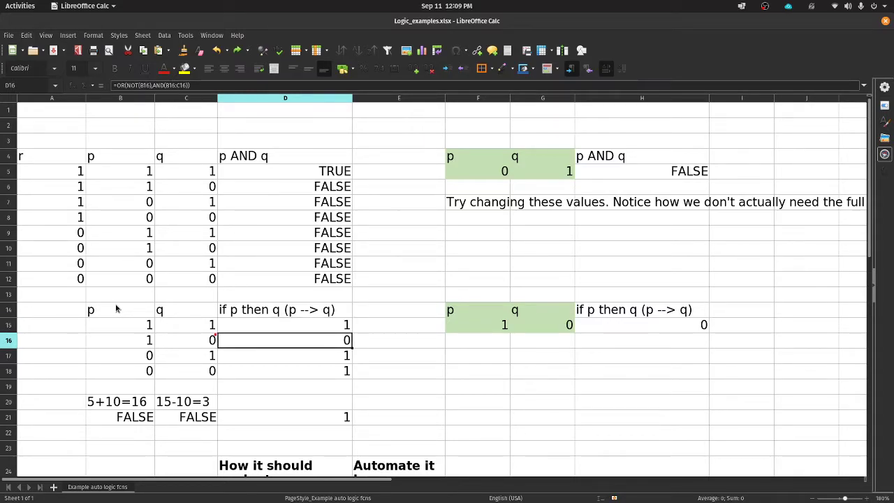
Step: Examine the p and q inputs in row 17 and compare the if p then q results in D17 and D18
key(Down)
key(Down)
key(Up)
key(Down)
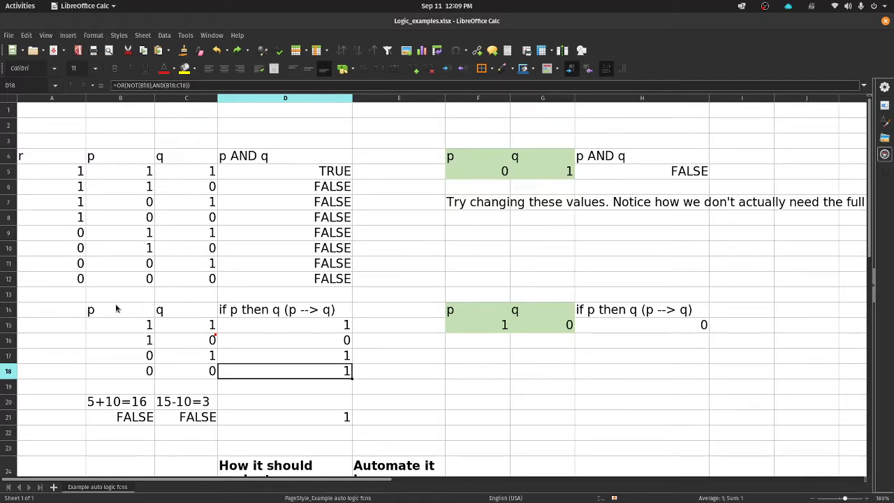
key(Up)
key(Left)
key(Left)
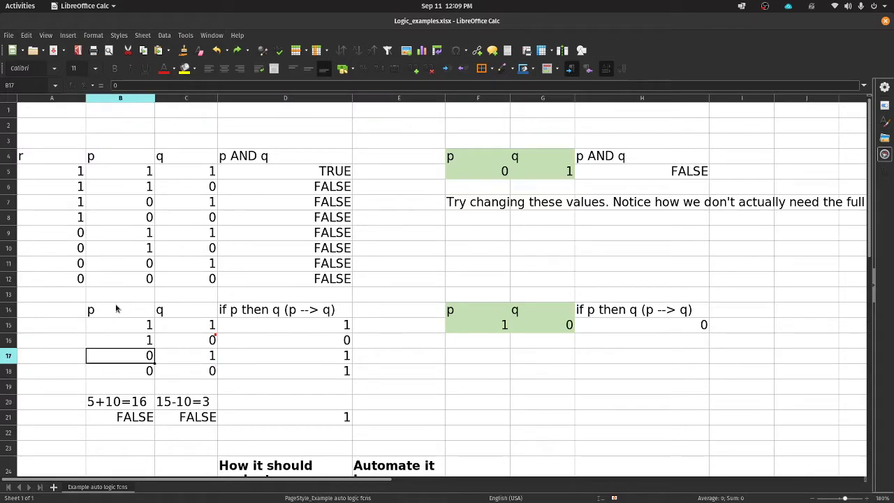
key(Right)
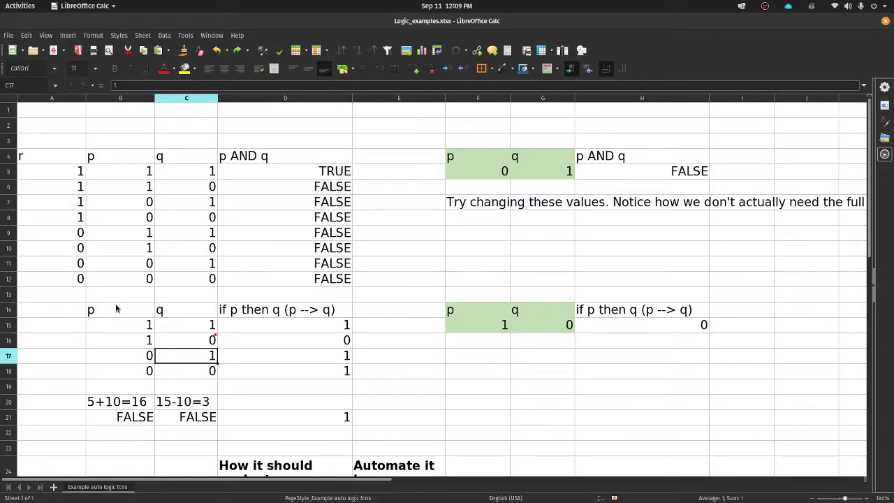
key(Right)
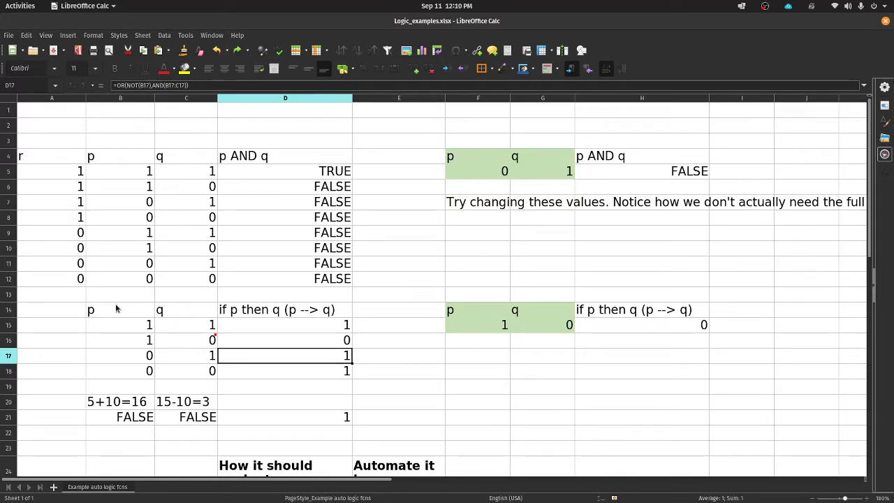
key(Down)
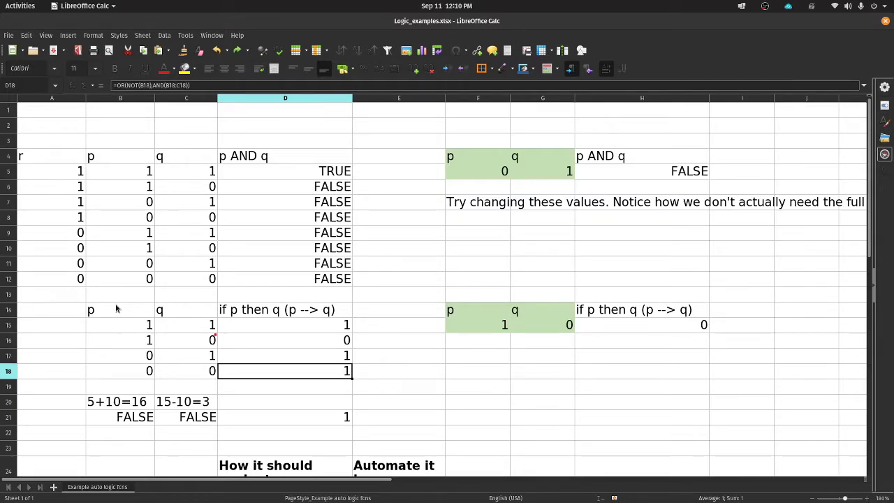
key(Up)
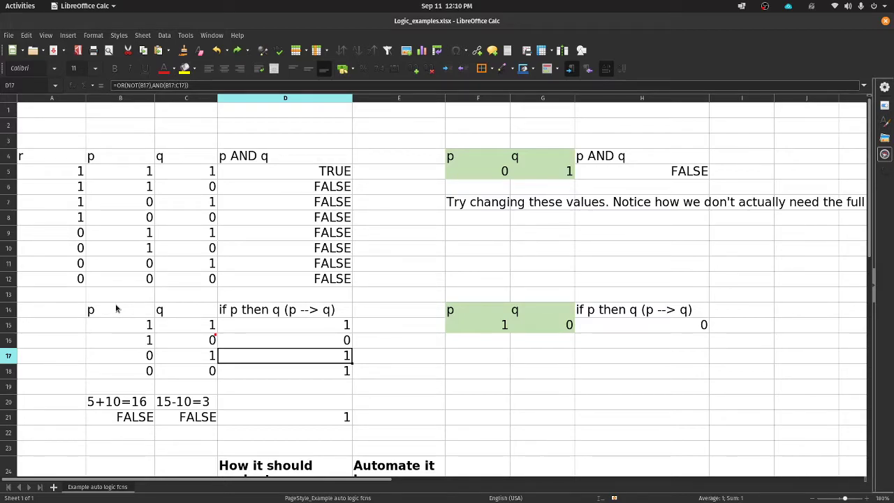
Step: Examine the p and q inputs and result in row 18, and review the p values in B17:B18 against the conditional
key(Left)
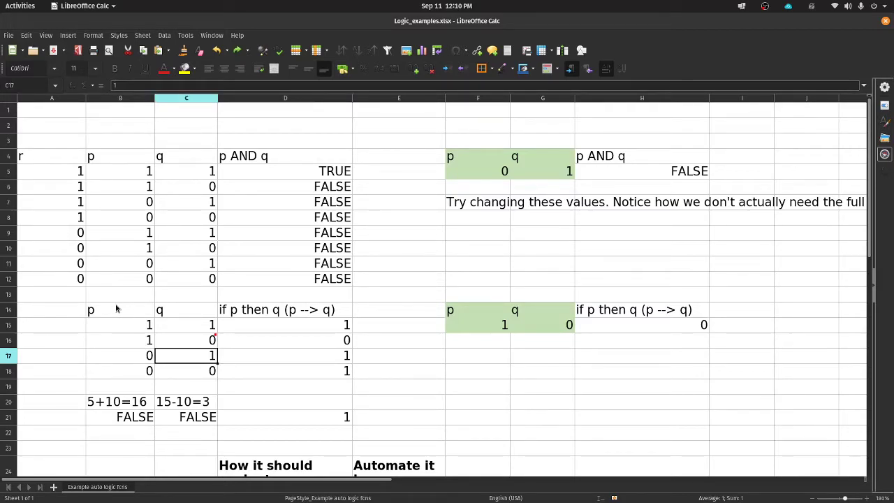
key(Down)
key(Left)
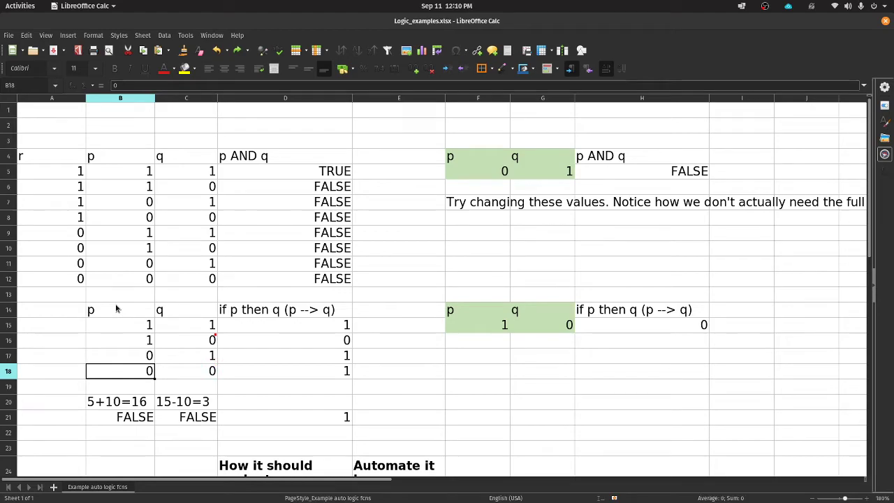
key(Right)
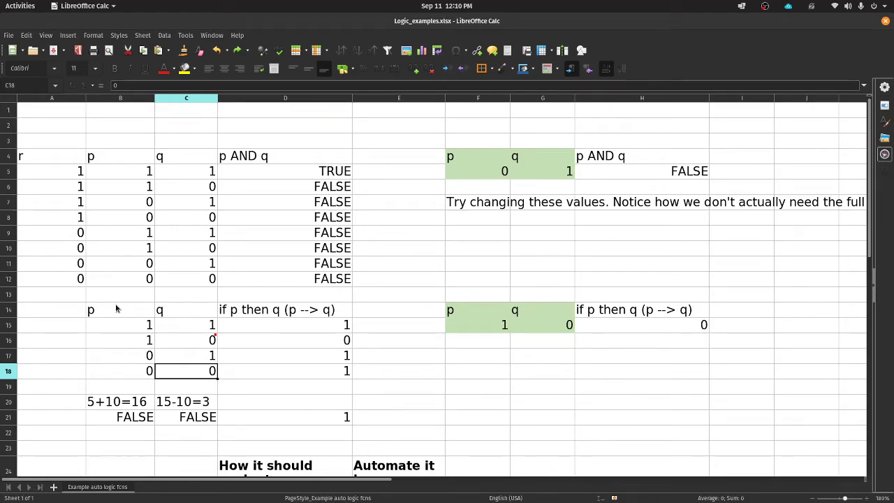
key(Right)
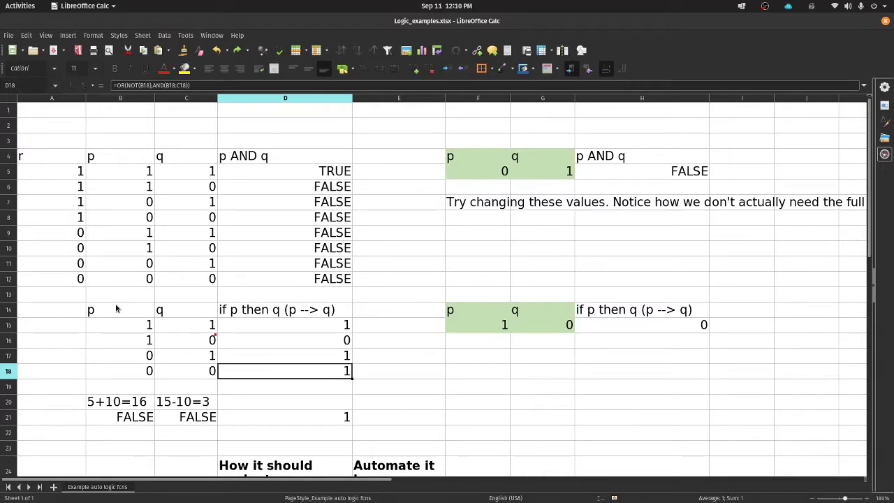
key(Up)
key(Down)
click(257, 311)
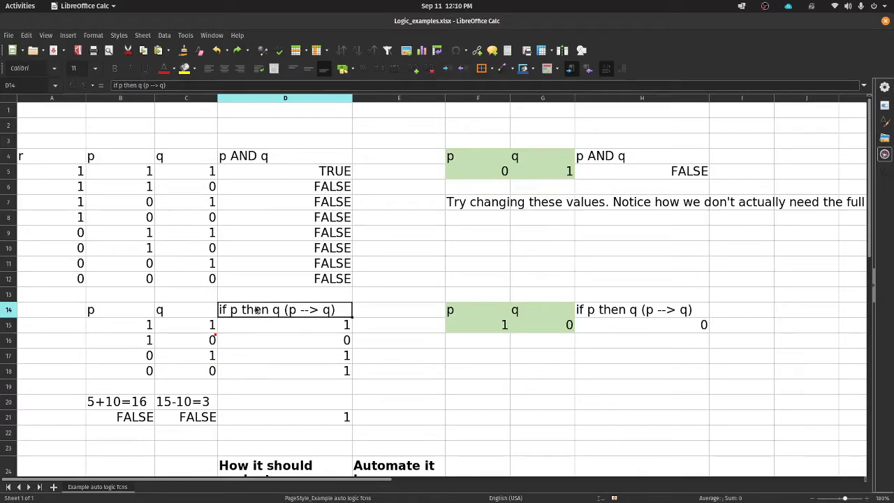
drag(117, 356, 129, 372)
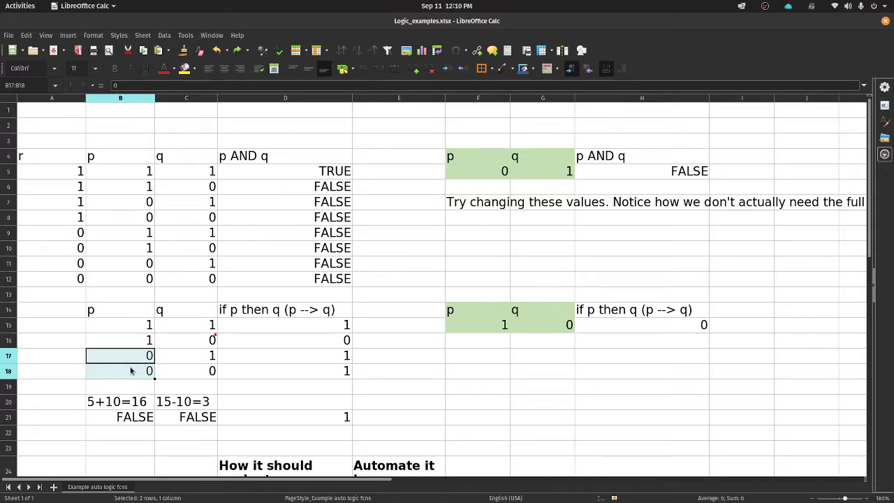
click(183, 370)
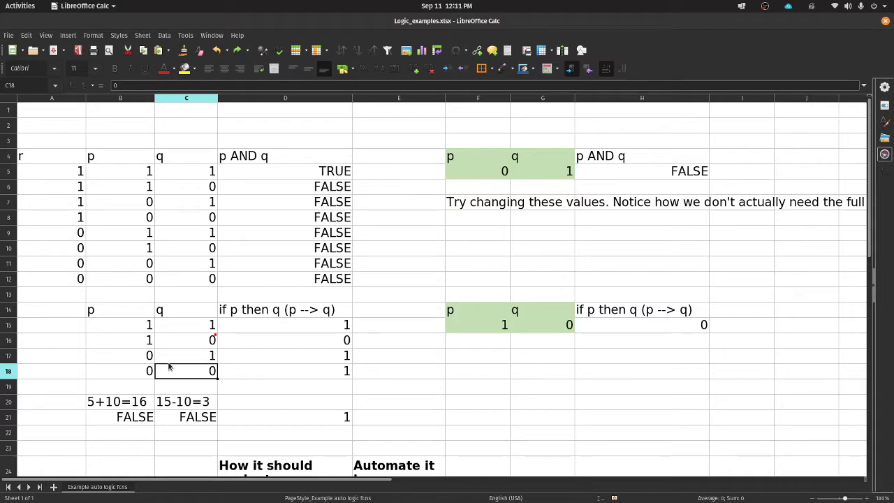
Step: Review rows 15 to 18 of the if p then q truth table, comparing the p and q inputs with the results
drag(142, 355, 259, 370)
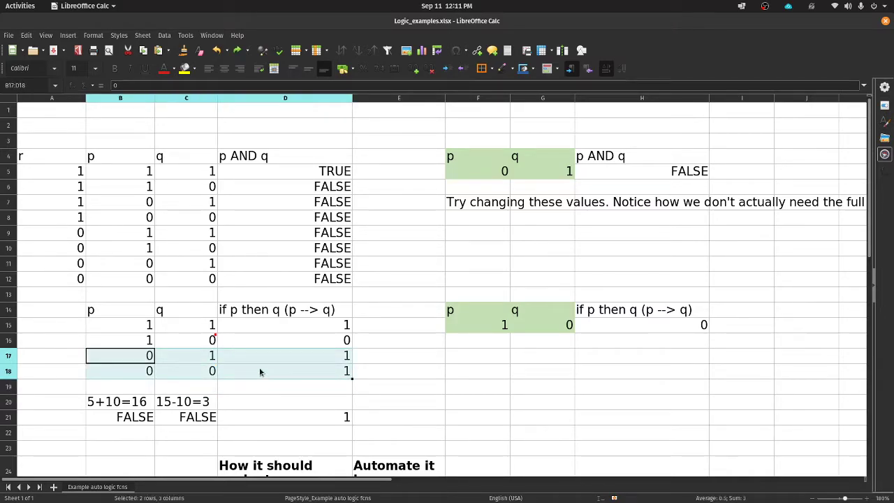
drag(129, 323, 277, 326)
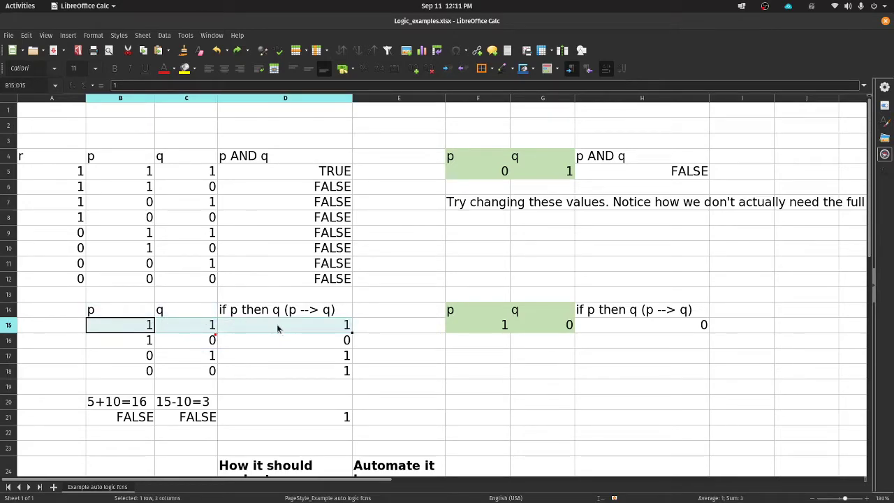
drag(119, 336, 272, 342)
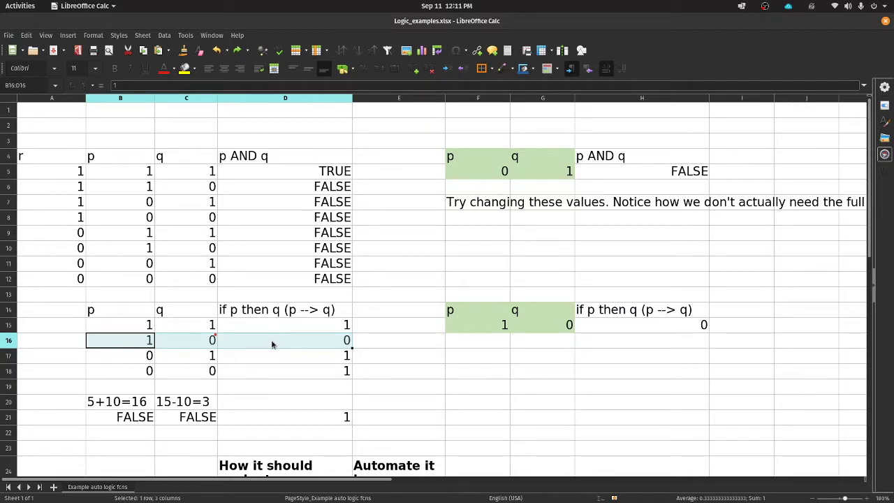
drag(254, 353, 255, 369)
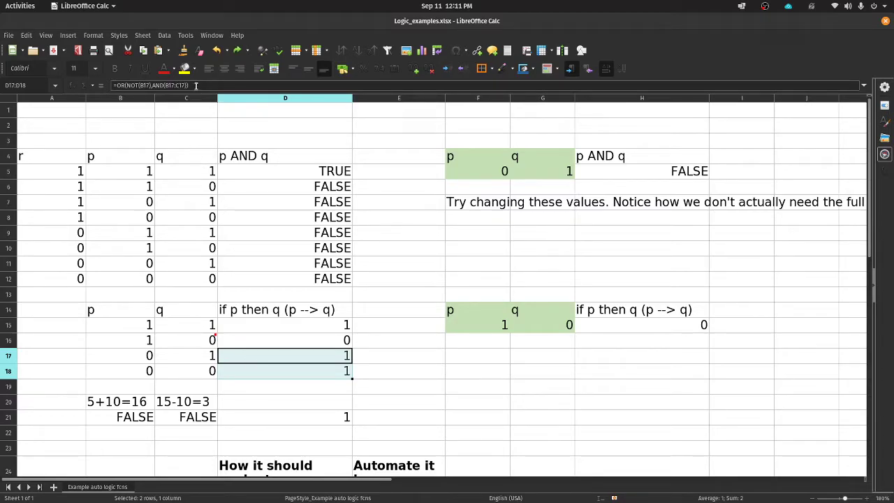
Step: Show formulas instead of values on the sheet and widen column D to fit its formulas
key(Up)
key(Up)
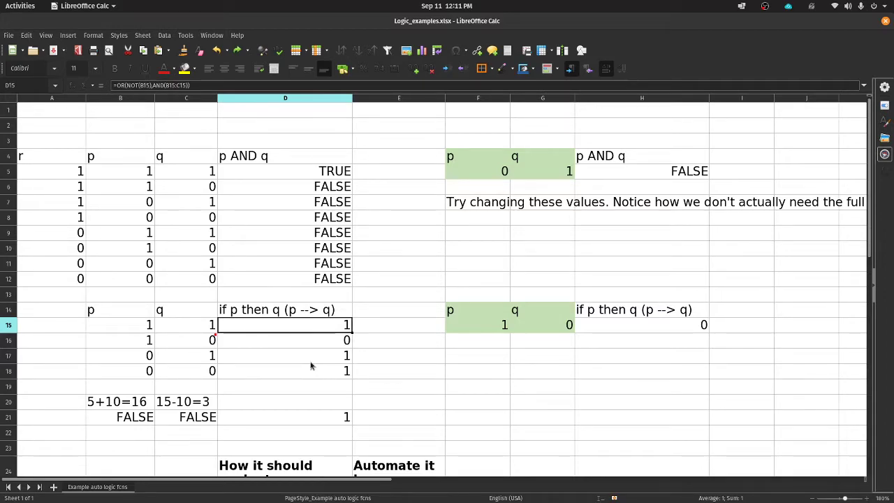
key(ctrl+grave)
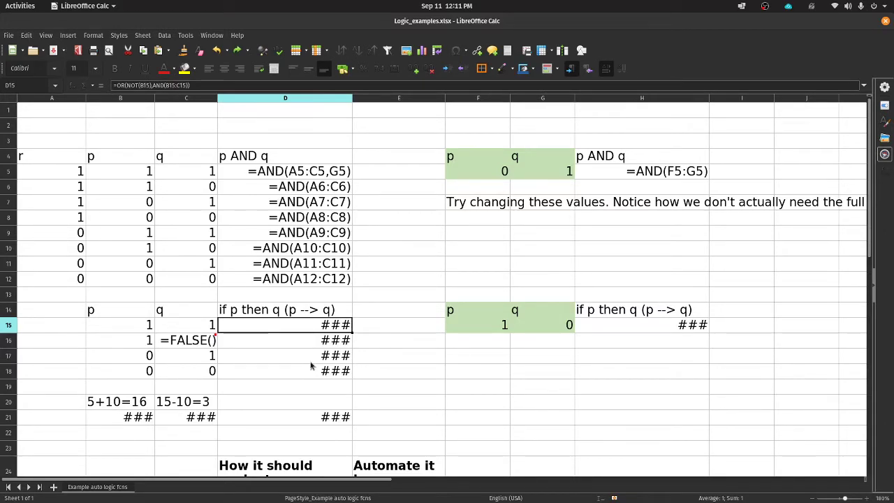
double_click(352, 98)
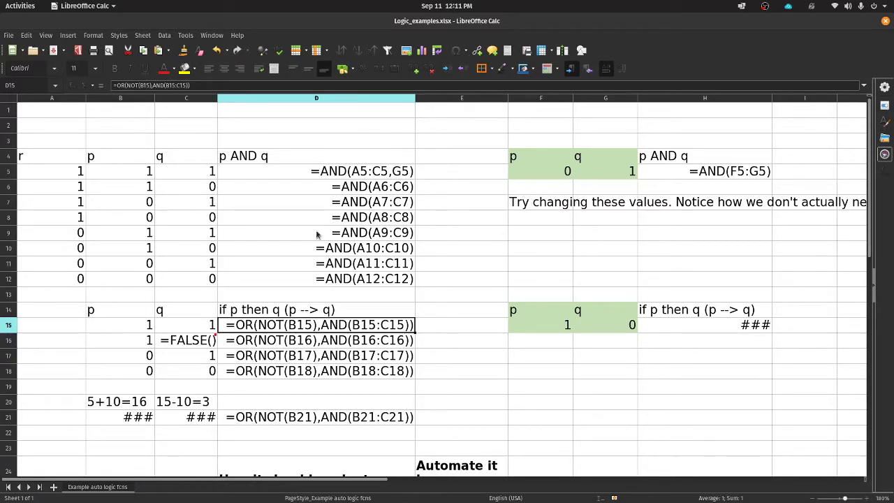
Step: Inspect the NOT(B15) argument inside the OR formula in D15, discarding any change to the formula
click(144, 84)
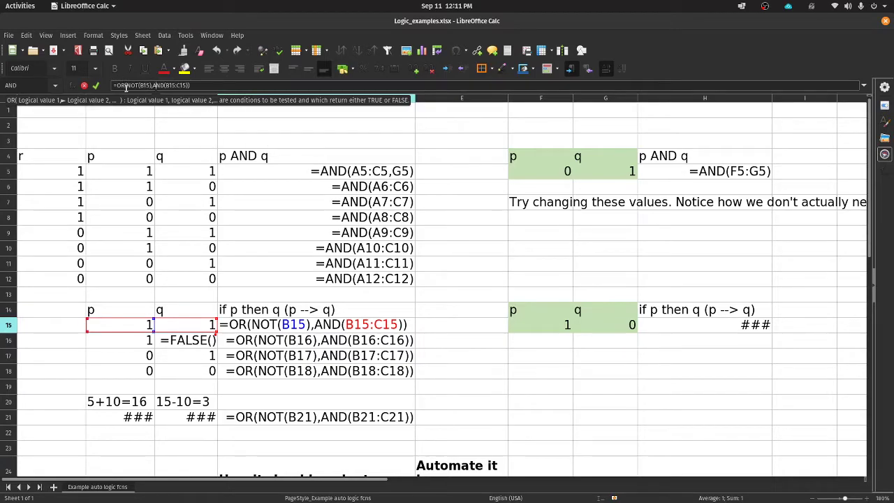
drag(125, 85, 150, 85)
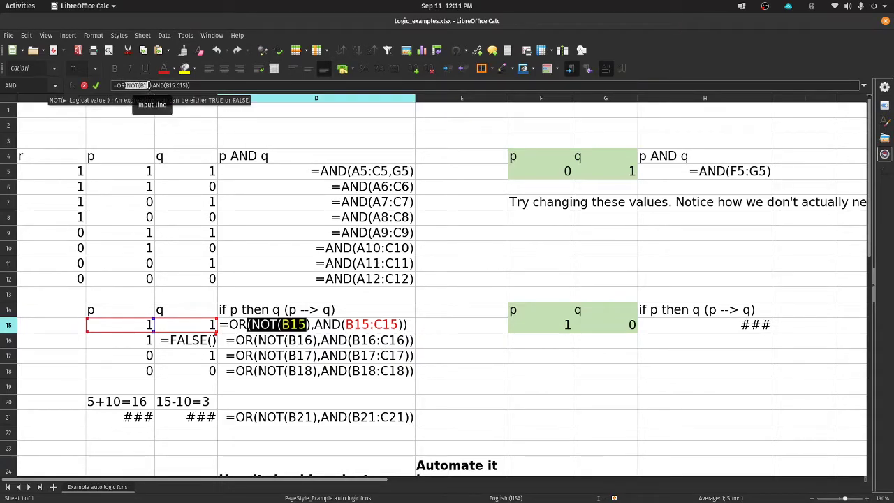
click(146, 315)
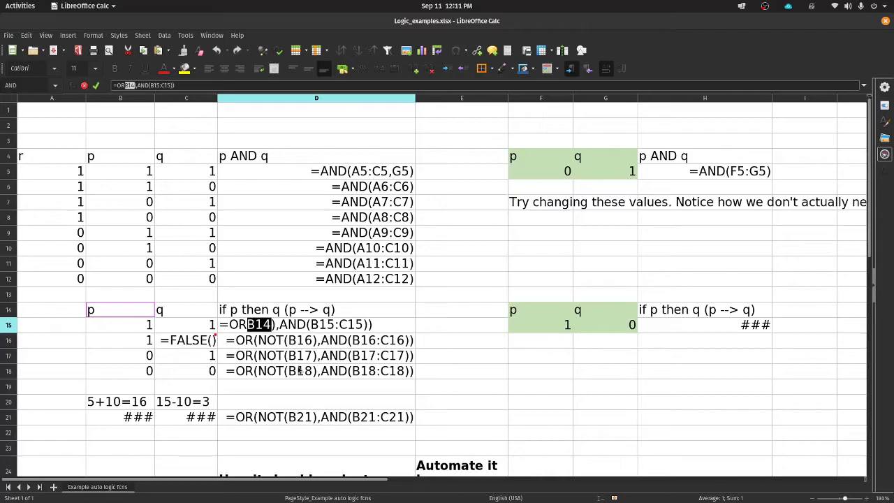
key(ctrl+space)
key(Escape)
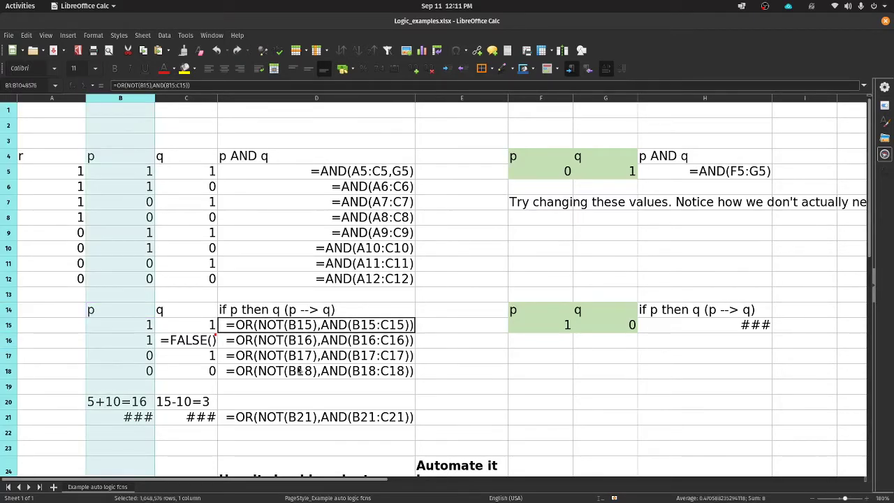
key(Escape)
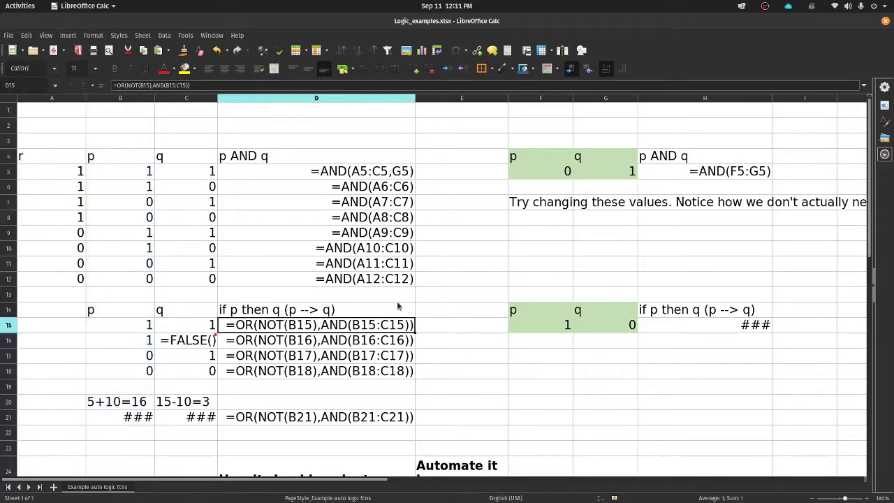
Step: Copy the if p then q table in B14:D18 to A1 of a new sheet and fit column C to its formulas
drag(113, 312, 276, 371)
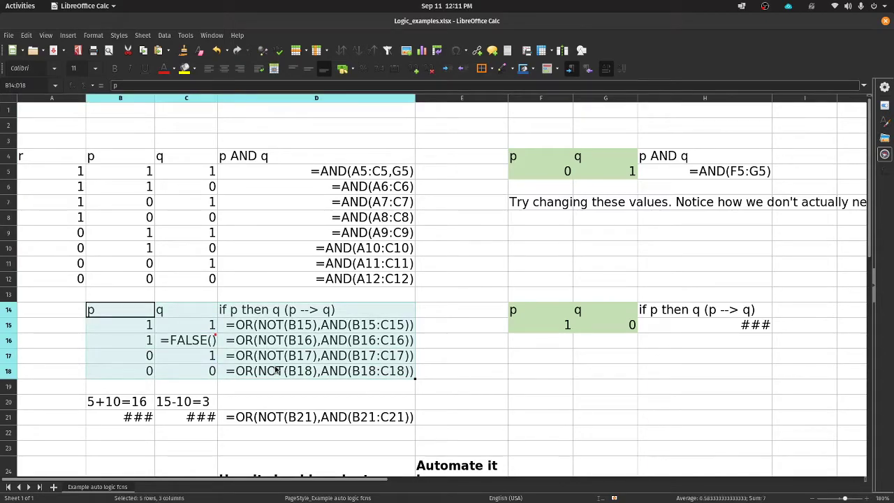
click(54, 488)
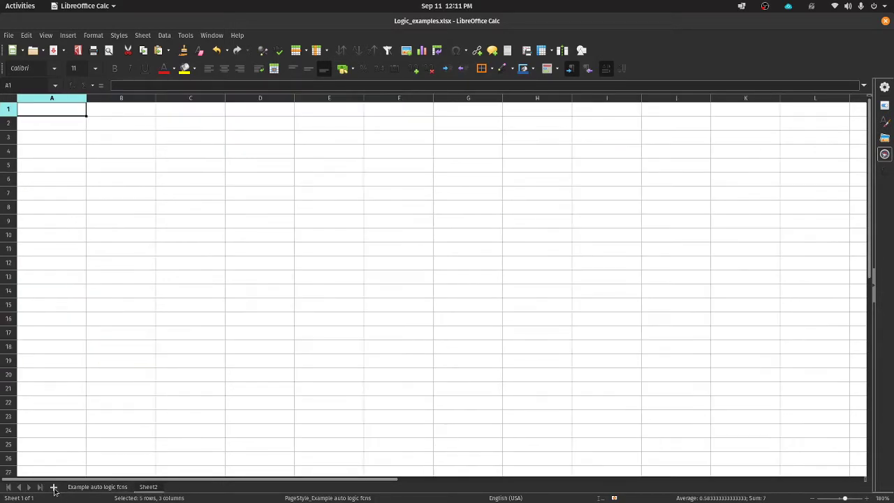
text(p	q	if p then q (p --> q) 1	1	### 1	=FALSE()	### 0	1	### 0	0	###)
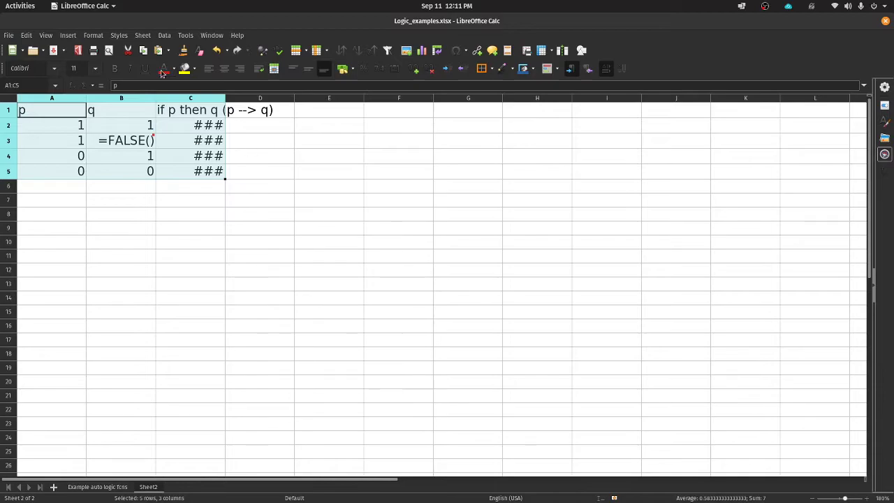
double_click(224, 98)
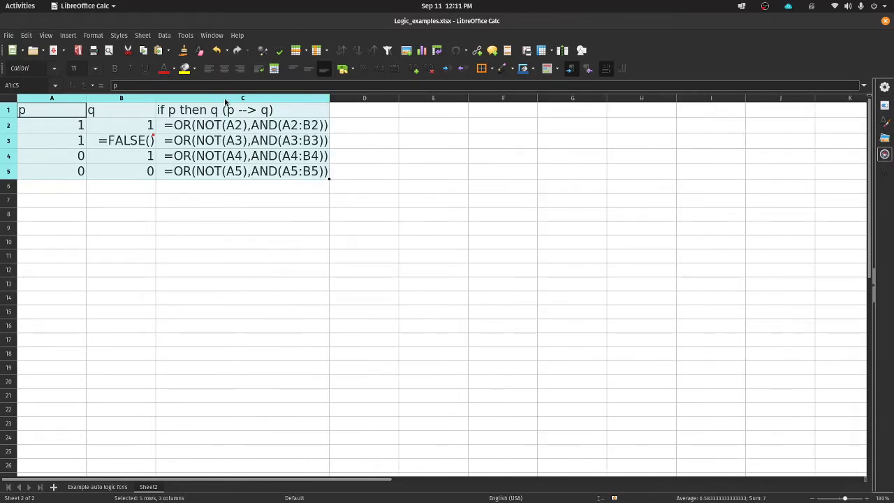
Step: Read the comment on the =FALSE() cell B3 and switch the sheet back to showing values
click(129, 143)
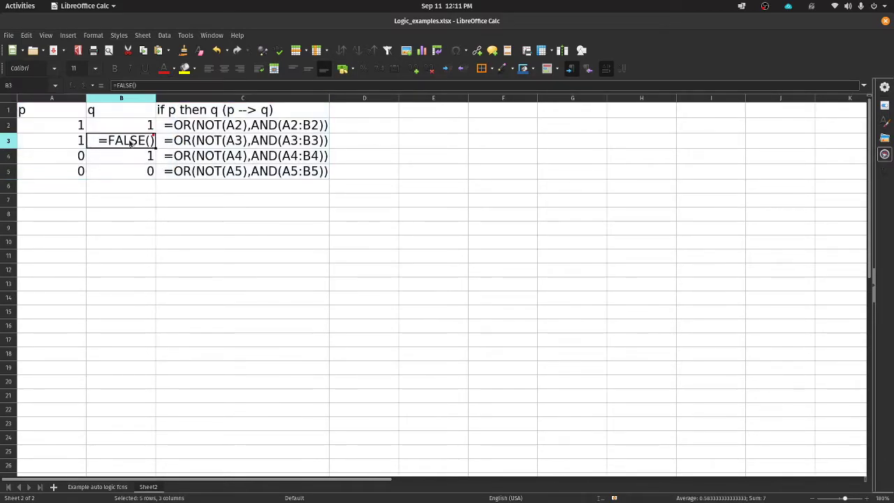
mouse_move(130, 143)
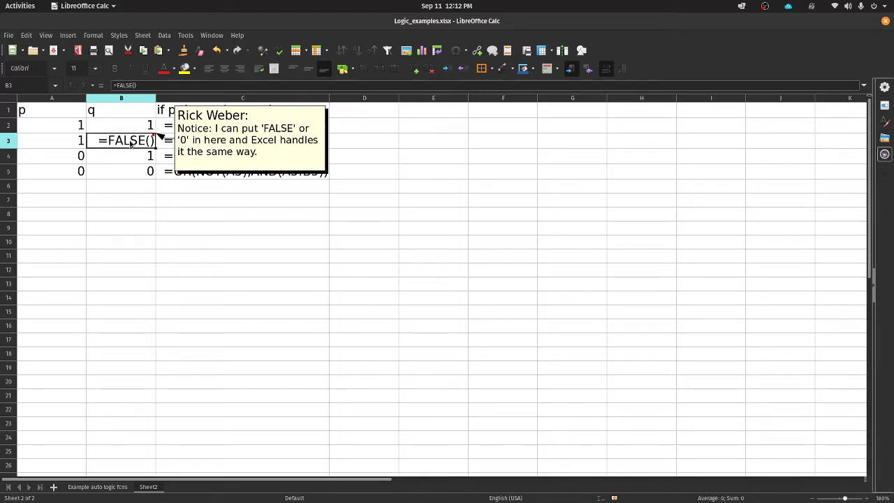
key(ctrl+grave)
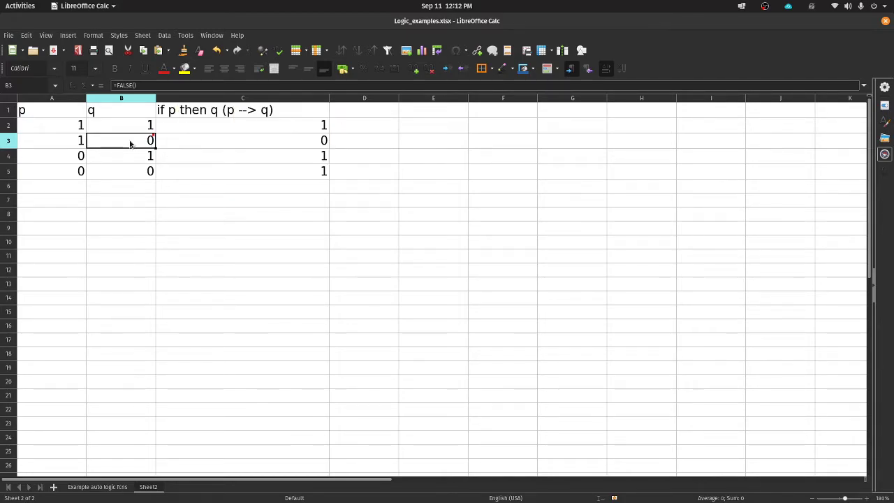
Step: Examine the conditional formula in C2, its p and q inputs in A2 and B2, and the p values in A4:A5
click(241, 127)
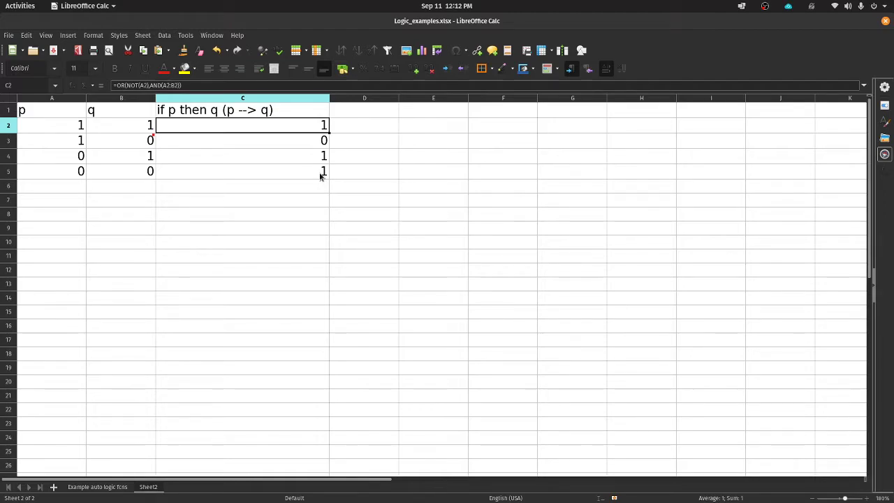
click(70, 123)
click(111, 125)
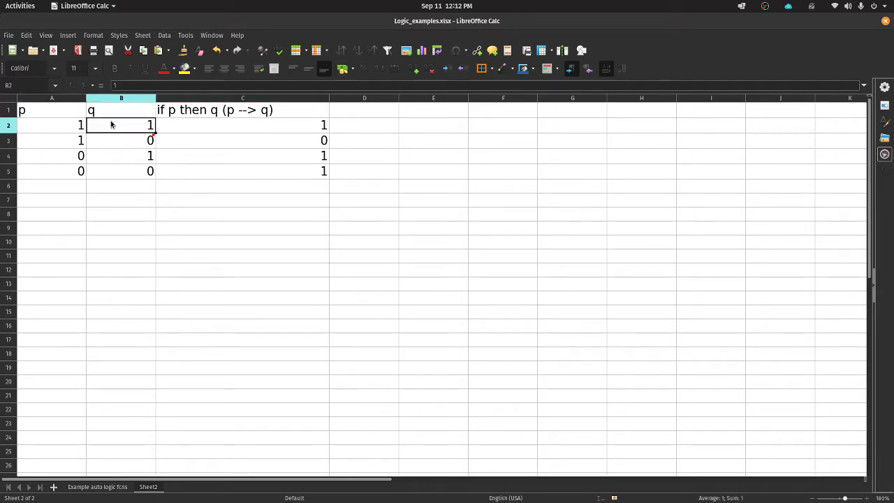
drag(78, 159, 77, 166)
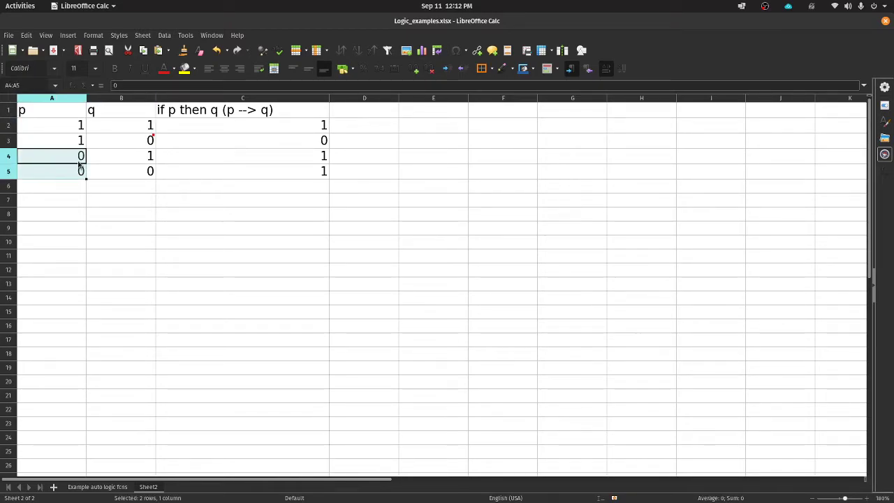
Step: Inspect which cells the NOT and AND parts of the formula in C2 refer to, leaving the formula as it is
click(377, 110)
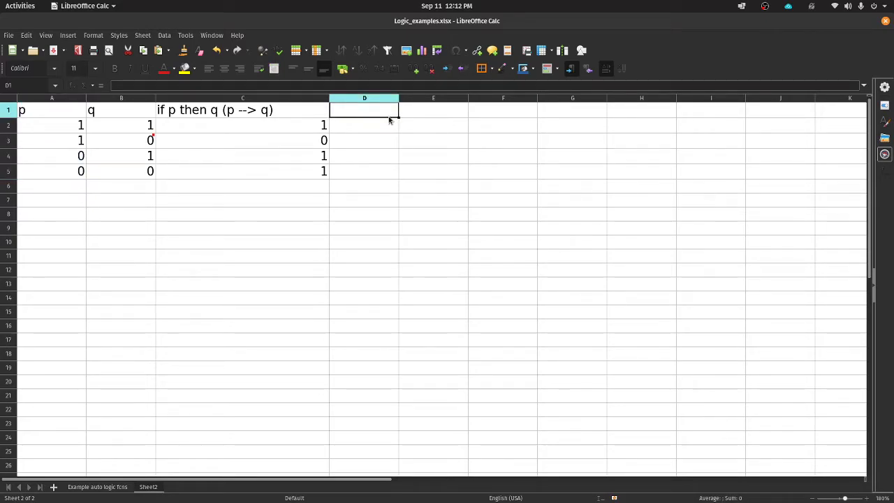
key(Left)
key(Down)
click(224, 86)
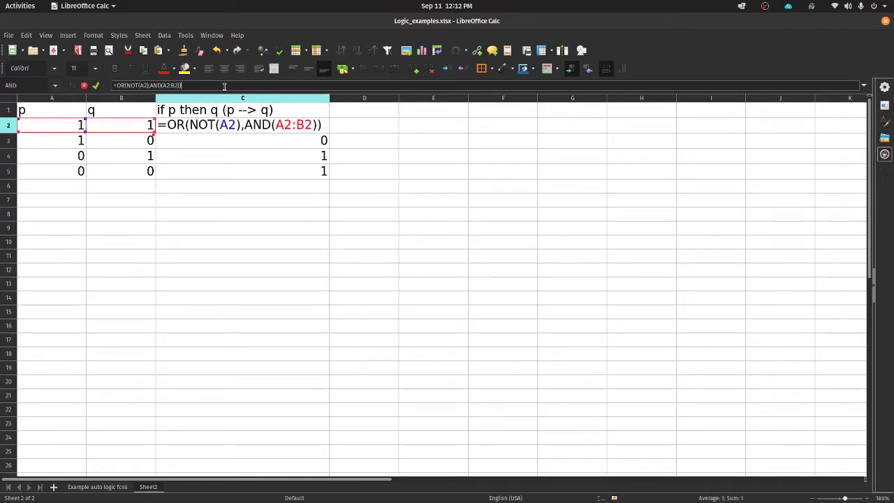
key(Return)
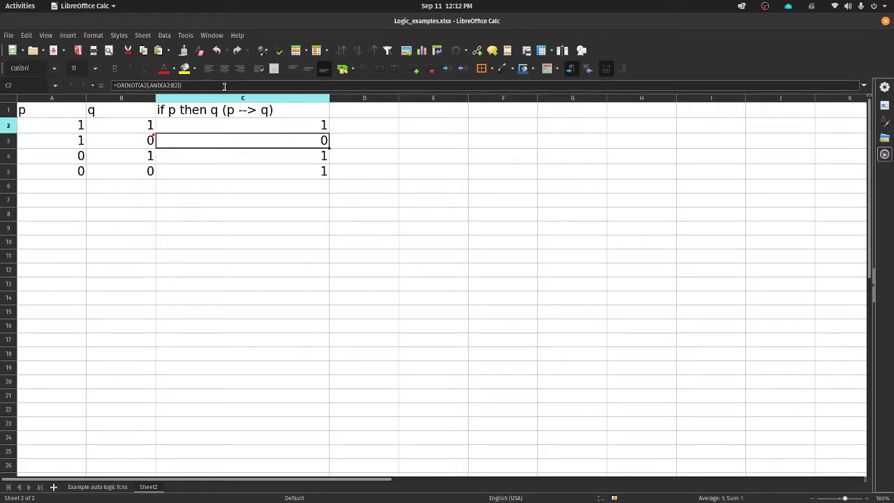
Step: Add the column header NOT p in D1
key(Up)
key(Right)
key(Up)
text(NOT )
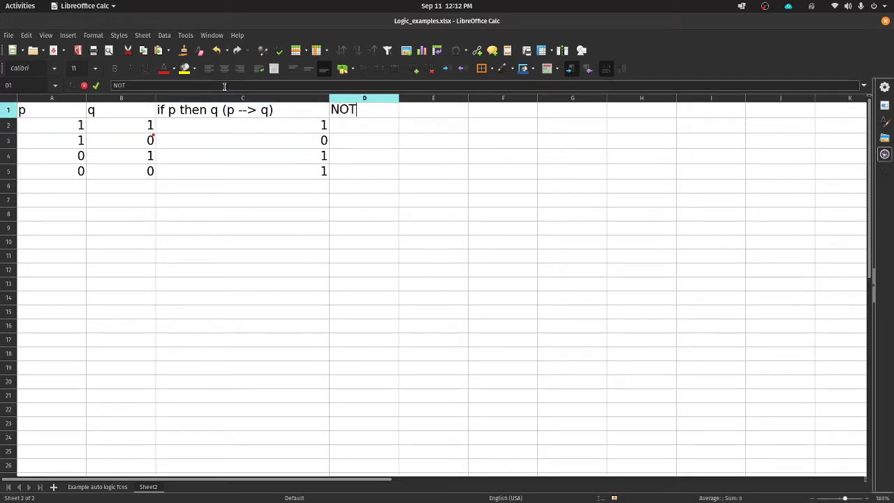
text(p)
key(Return)
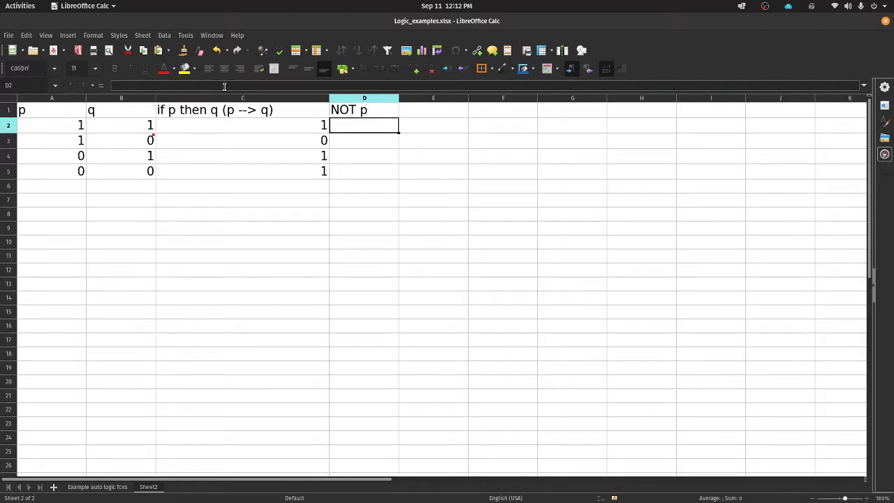
Step: Enter =NOT(A2) in D2 and fill the formula down through D5
text(=)
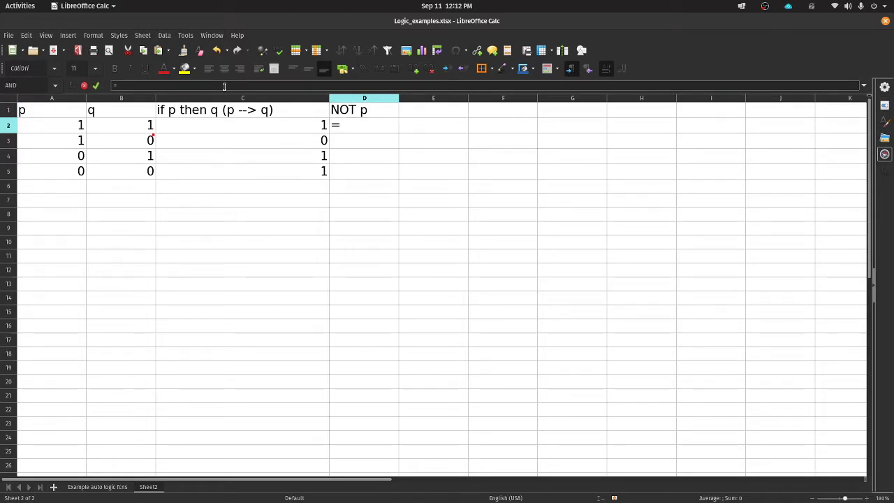
text(NOT)
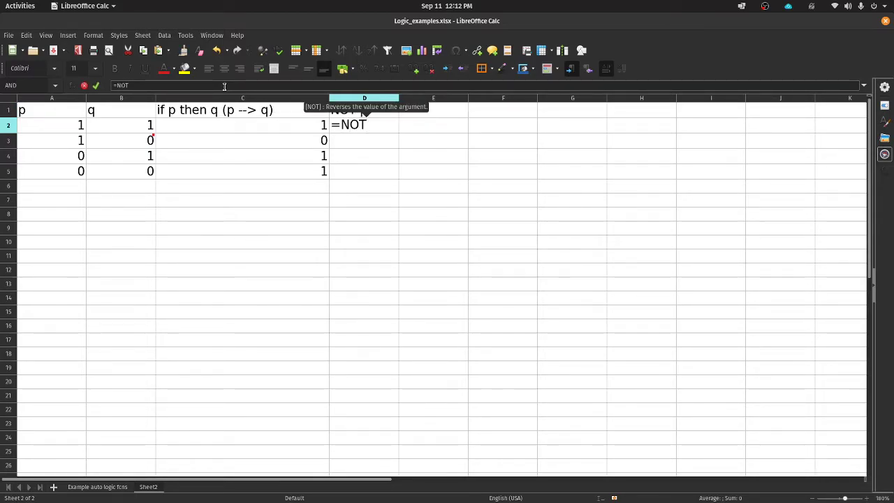
text(()
click(51, 126)
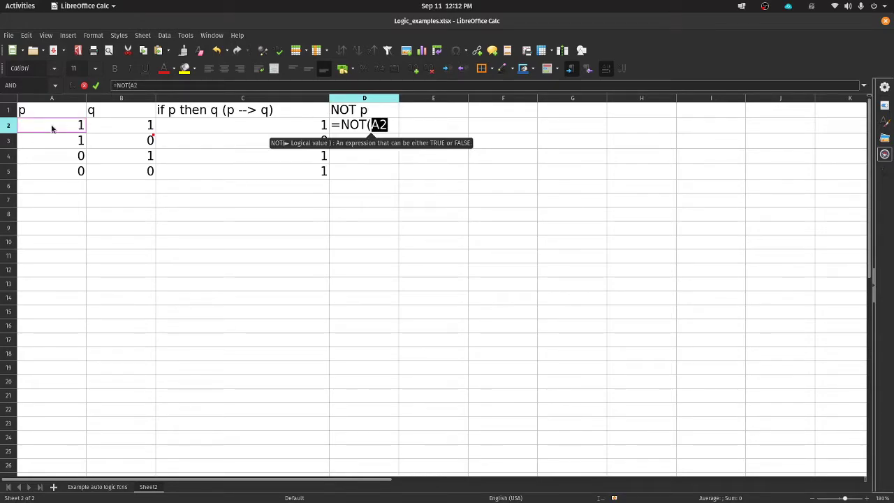
text())
key(Return)
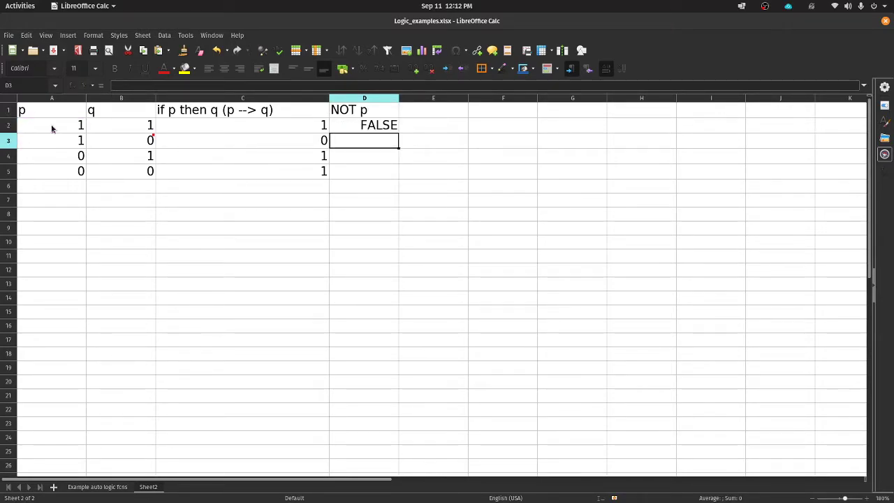
key(Up)
drag(399, 133, 394, 173)
Step: Check the filled NOT formulas in column D and the cell reference in D5
click(385, 148)
key(Down)
key(Down)
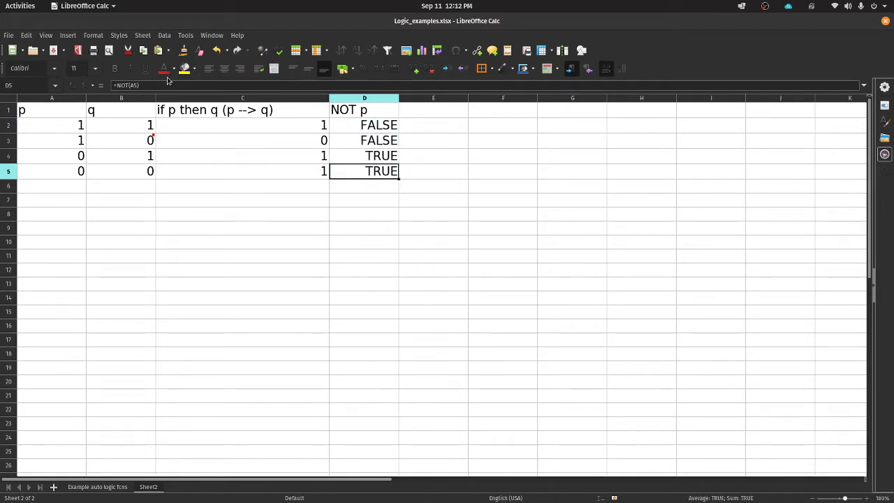
click(160, 84)
key(Return)
key(Up)
key(Up)
Step: Compare the p values in A2:A5 with the NOT p column, and select the empty header cell E1
drag(56, 154, 60, 168)
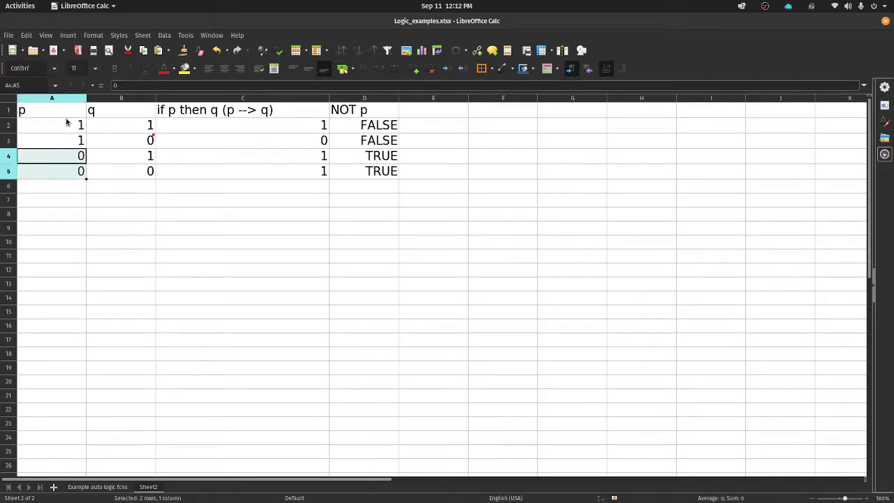
drag(70, 124, 61, 175)
click(347, 113)
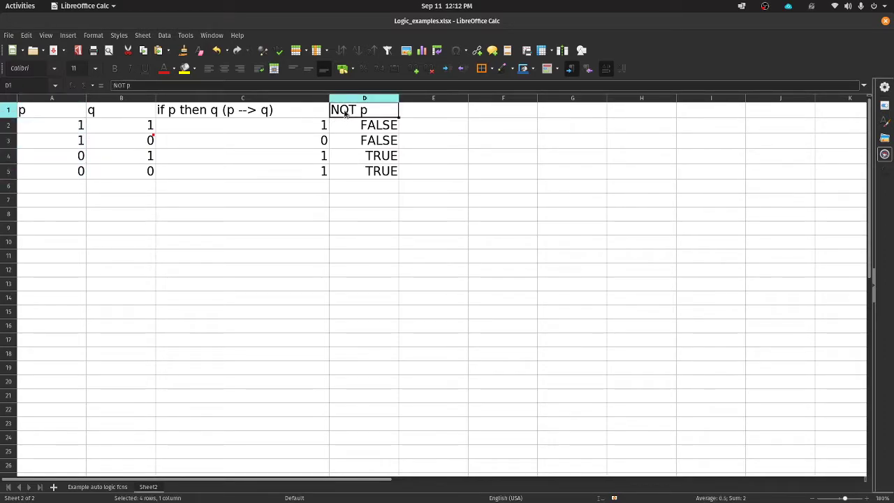
click(416, 108)
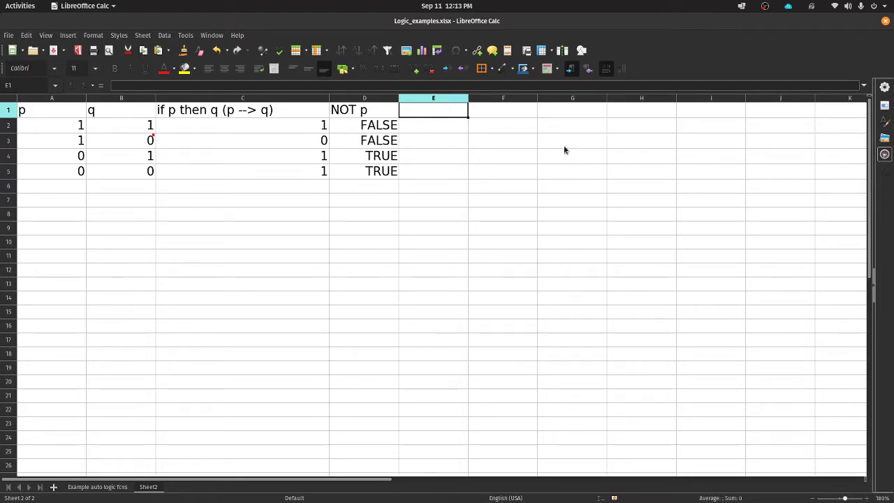
Step: Add the column header p AND q in E1, and fill =AND(A2:B2) from E2 down through E5
text(p AND q)
key(Return)
text(=AND()
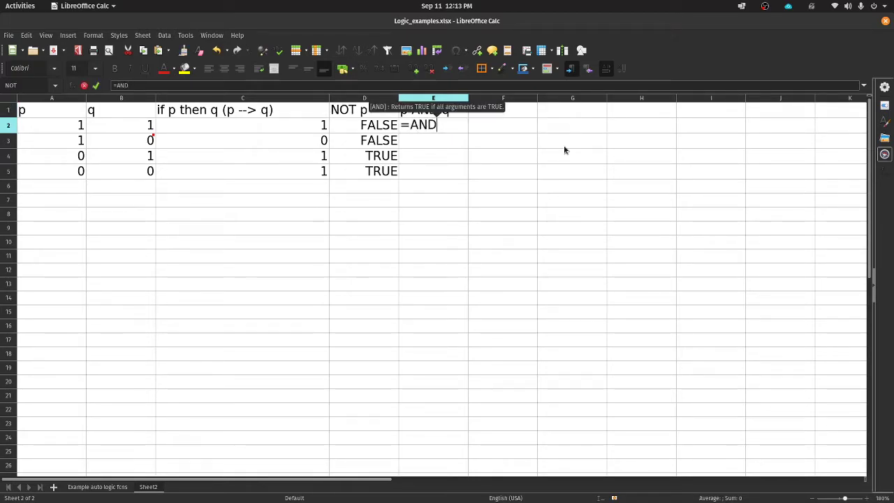
drag(38, 126, 126, 127)
text())
key(Return)
key(Up)
drag(467, 132, 465, 181)
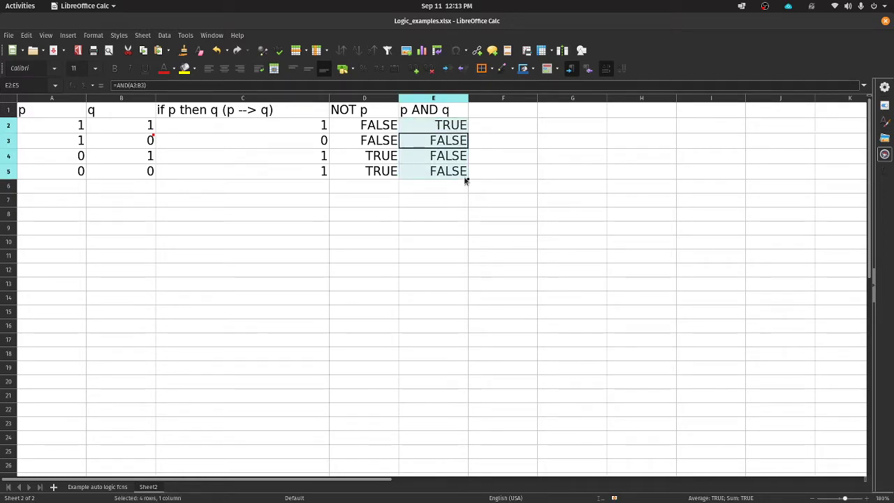
Step: Compare the p AND q formula in E2 with the if p then q formulas in column C and the NOT p column
key(Right)
click(422, 123)
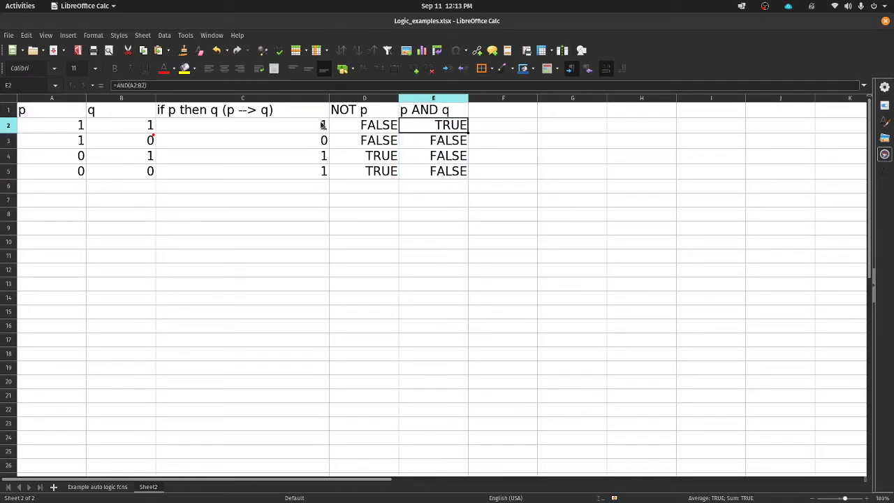
key(Left)
key(Left)
click(309, 143)
click(319, 154)
click(322, 174)
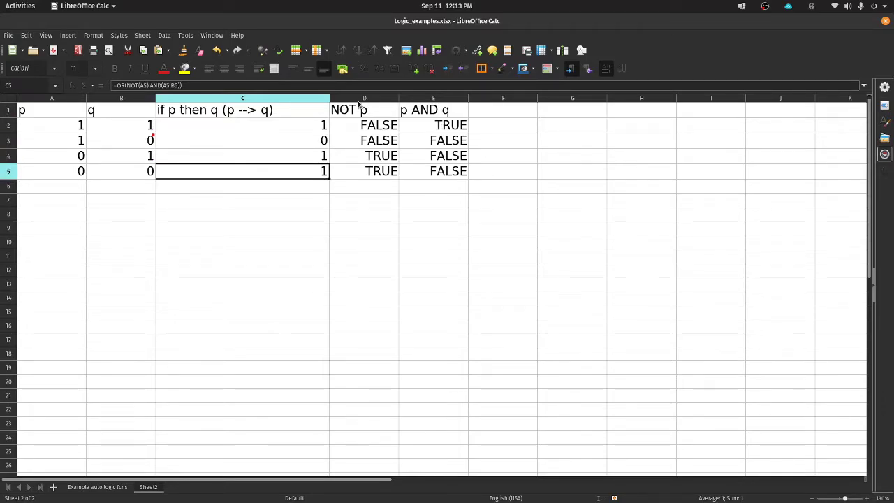
drag(361, 98, 439, 100)
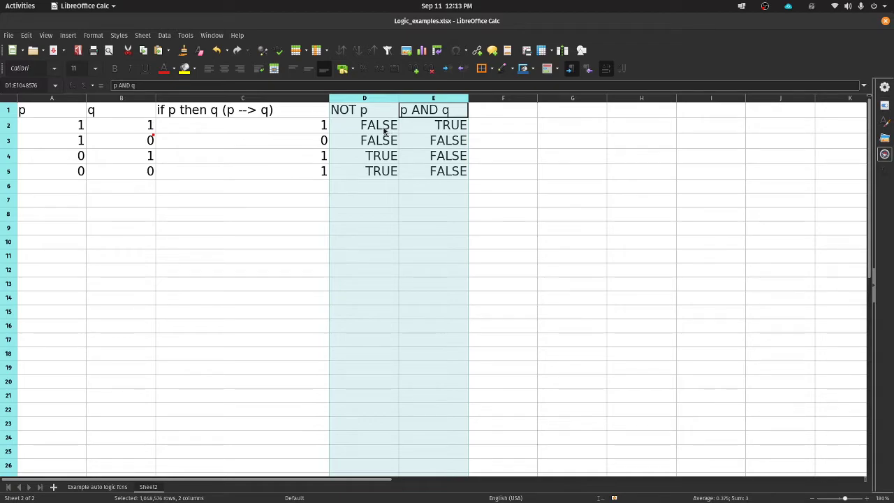
click(383, 127)
click(430, 126)
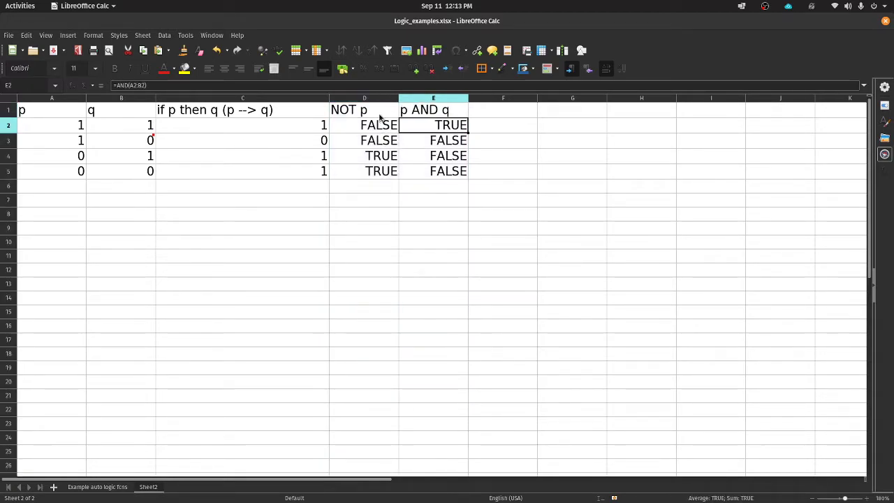
Step: Insert a blank row above the header row and label the NOT p column r and the p AND q column s
click(491, 127)
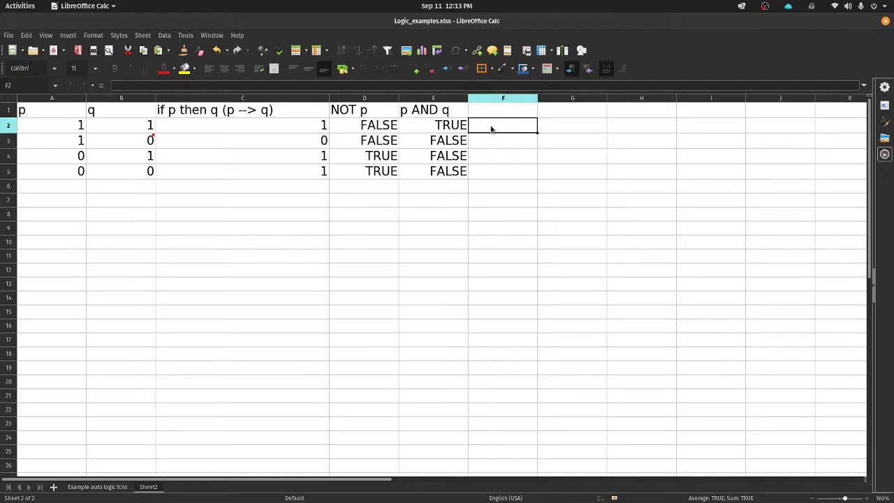
click(497, 113)
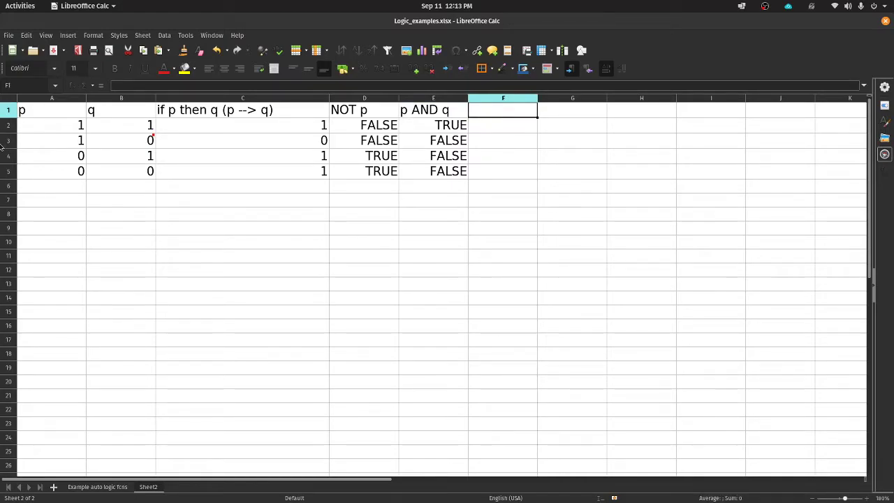
right_click(8, 111)
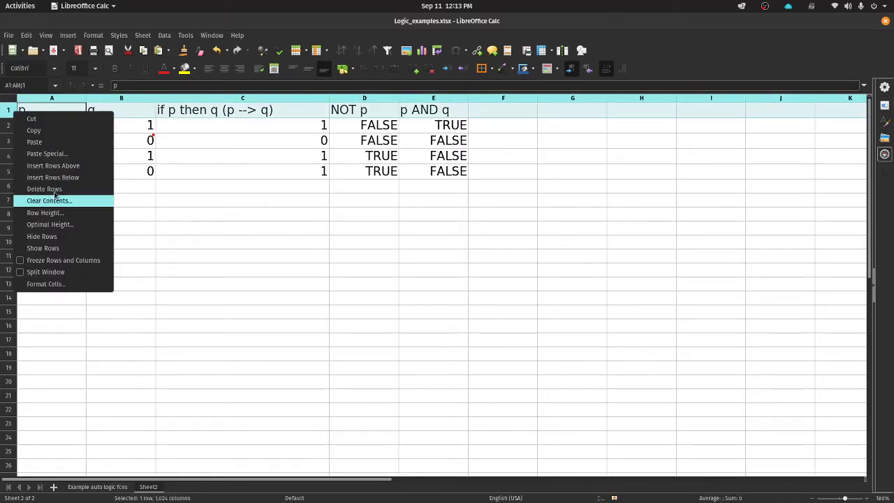
click(54, 165)
click(371, 112)
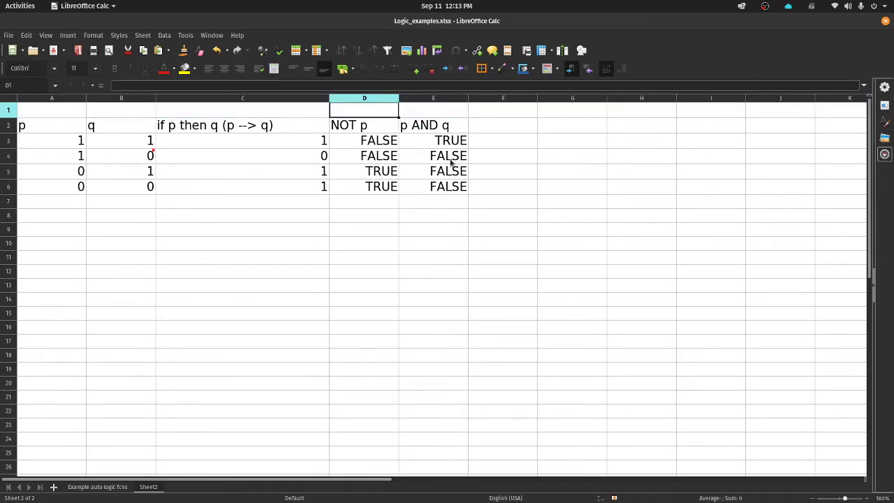
text(r)
key(Tab)
text(s)
key(Tab)
Step: Add the column header r OR s in F2
key(Down)
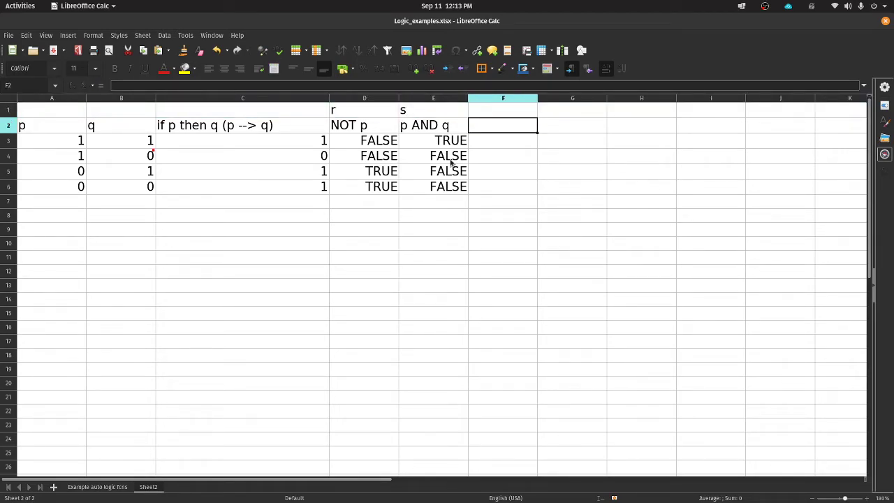
text(r OR w)
key(Return)
key(Up)
key(F2)
key(BackSpace)
text(s)
key(Return)
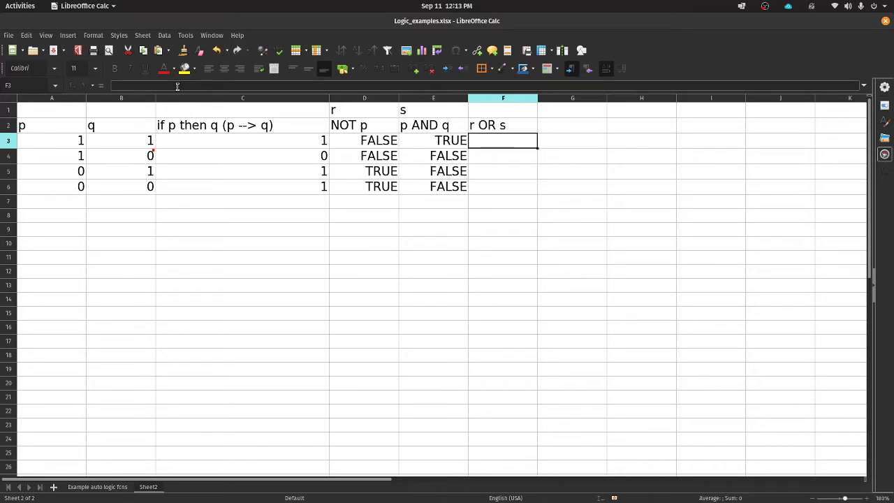
Step: Enter =OR(D3:E3) in F3 and fill the formula down through F6
text(=or()
drag(384, 141, 415, 145)
text())
key(Return)
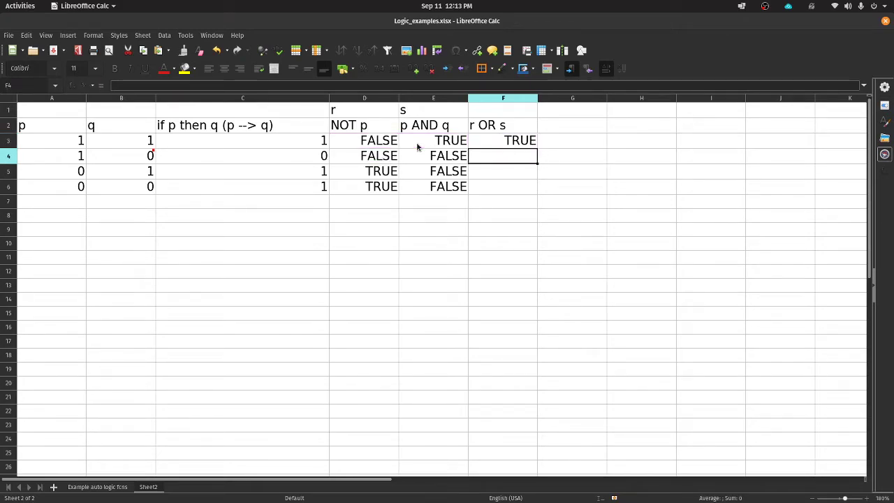
key(Up)
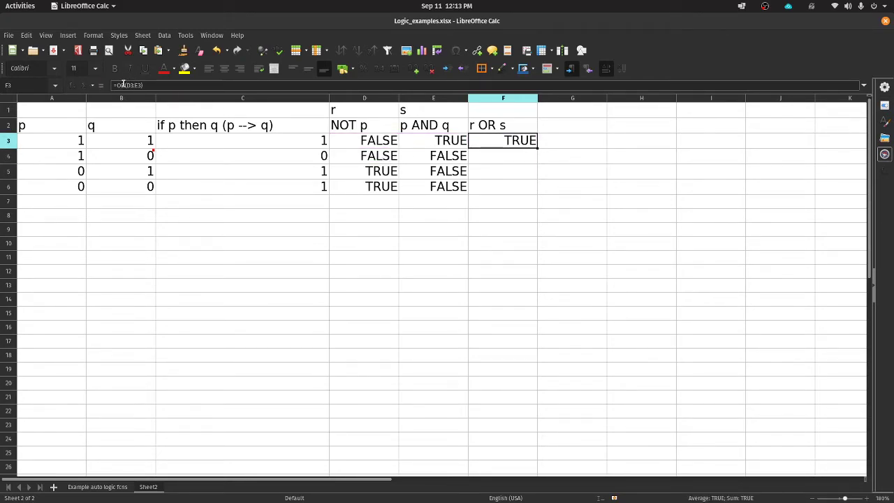
click(122, 84)
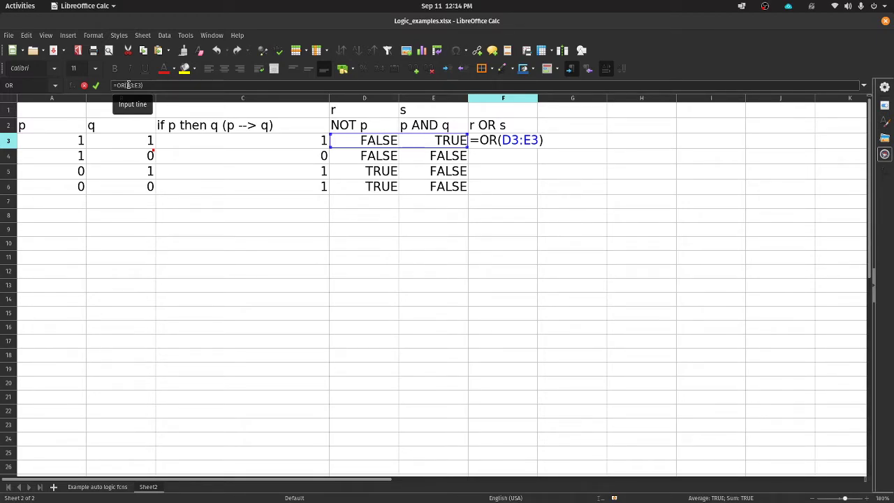
key(Return)
key(Up)
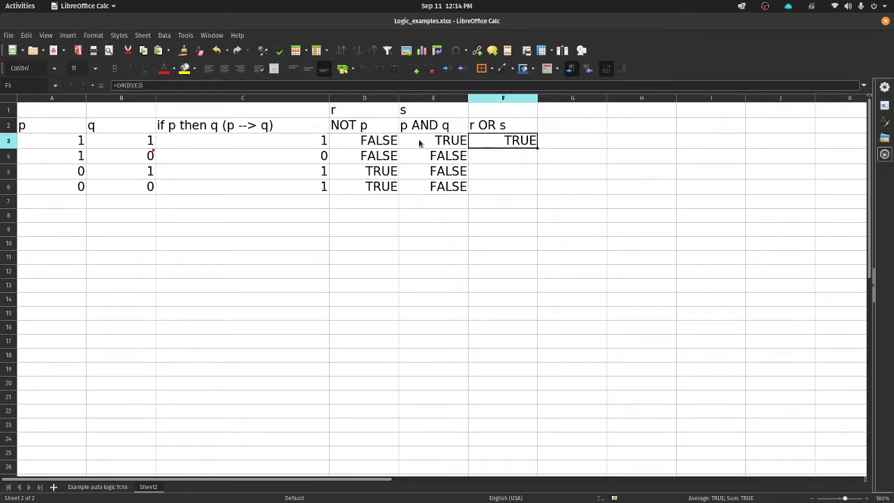
drag(536, 147, 535, 190)
Step: Compare the r OR s values in F3:F6 with the if p then q values in C3:C6
click(527, 145)
click(524, 155)
click(523, 171)
click(523, 184)
drag(277, 139, 285, 185)
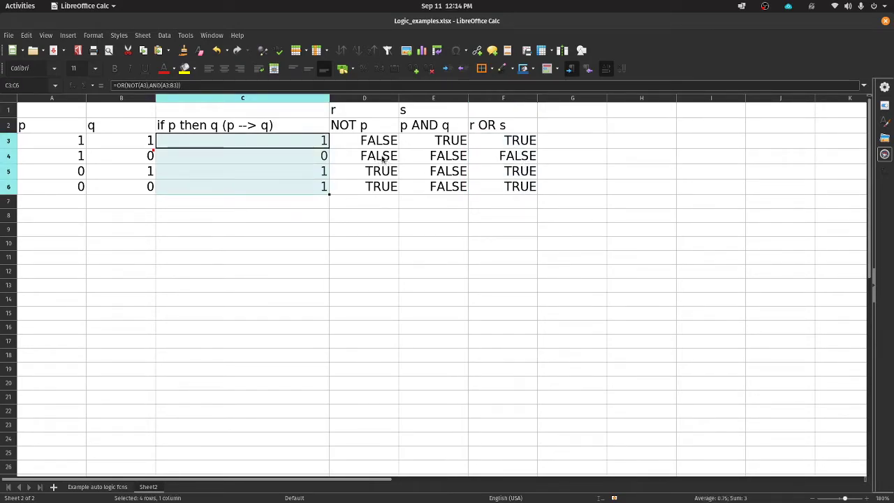
Step: Test the formula columns by setting the q value in B4 to 1, and undo the change
click(104, 157)
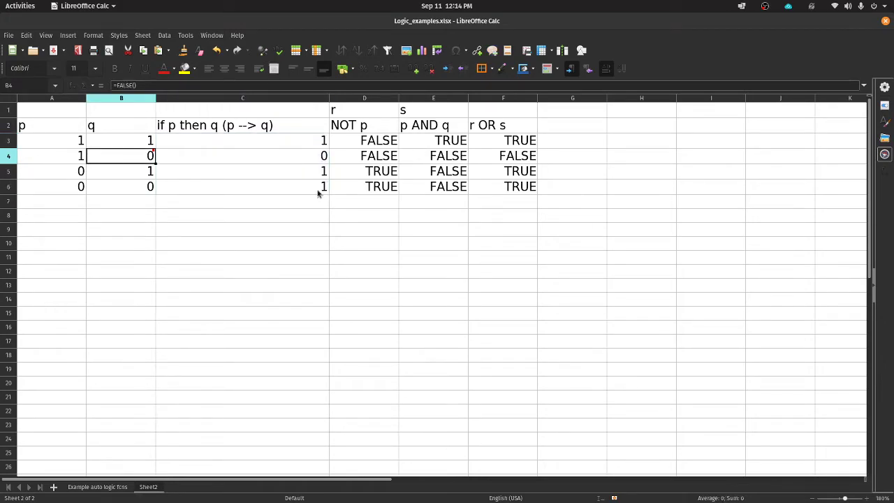
text(1)
key(Return)
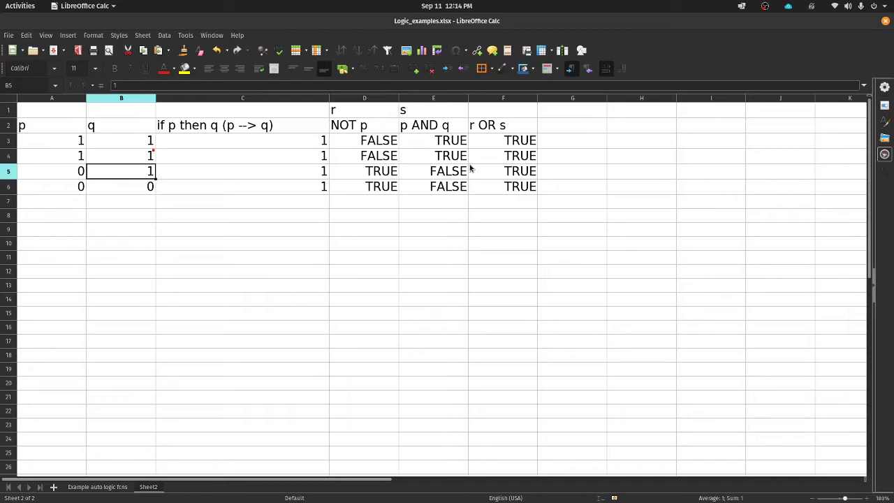
key(ctrl+z)
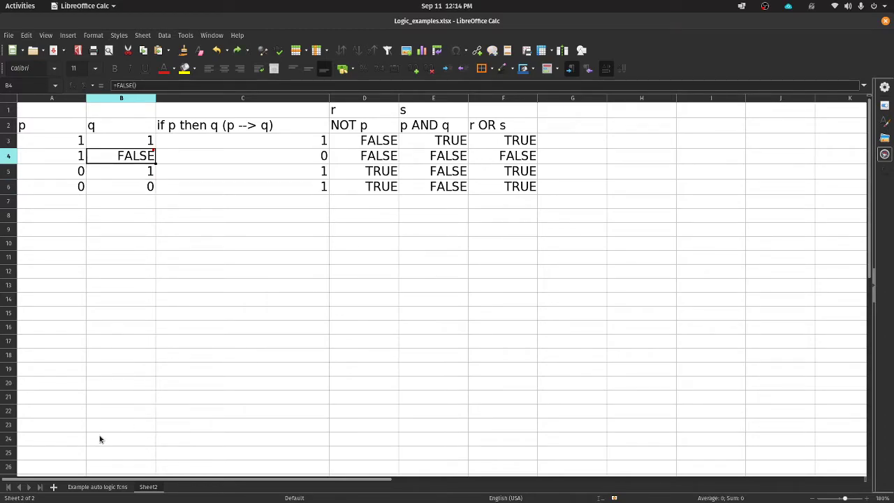
Step: On the Example auto logic fcns sheet, enter the p XOR q values 0, 1, 1 and 0 in the yellow cells E26:E29
click(79, 488)
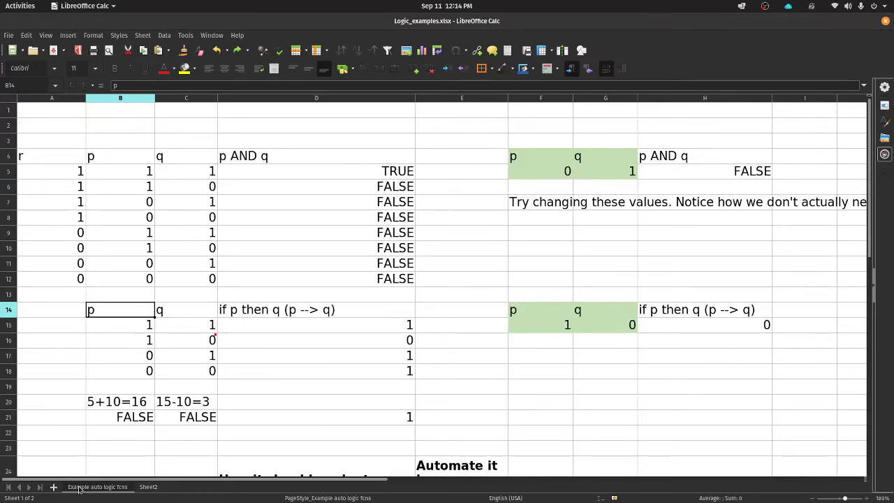
scroll(297, 384, down, 5)
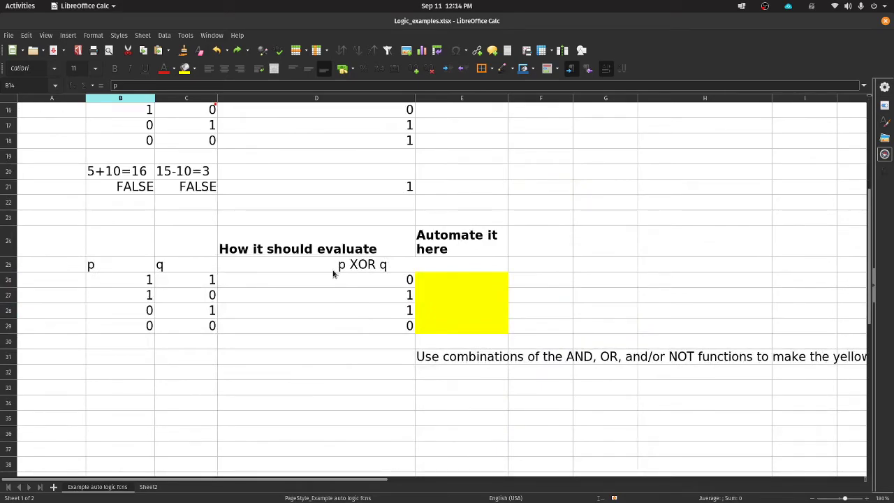
drag(340, 268, 360, 321)
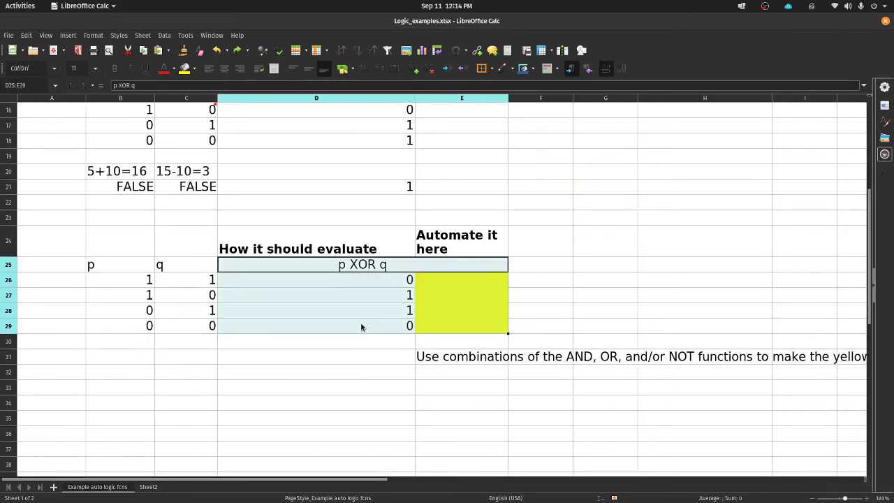
click(482, 279)
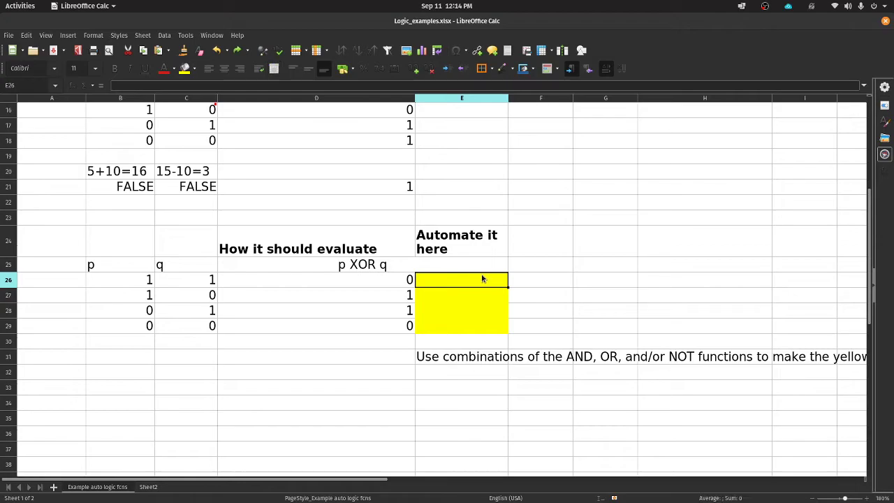
text(0)
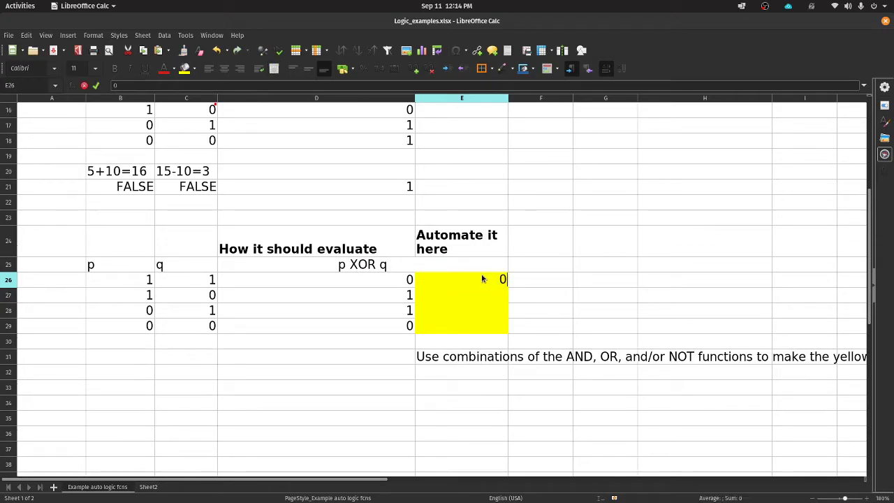
key(Return)
text(1)
key(Return)
text(1)
key(Return)
text(0)
key(Return)
key(Up)
Step: Test the hard-coded XOR values by setting q in C27 to 1, check E27, and undo the change
click(195, 298)
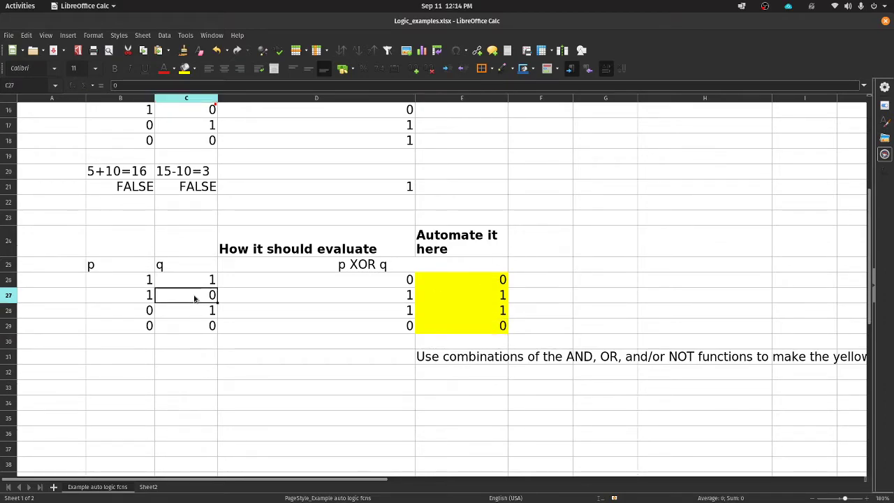
text(1)
key(Delete)
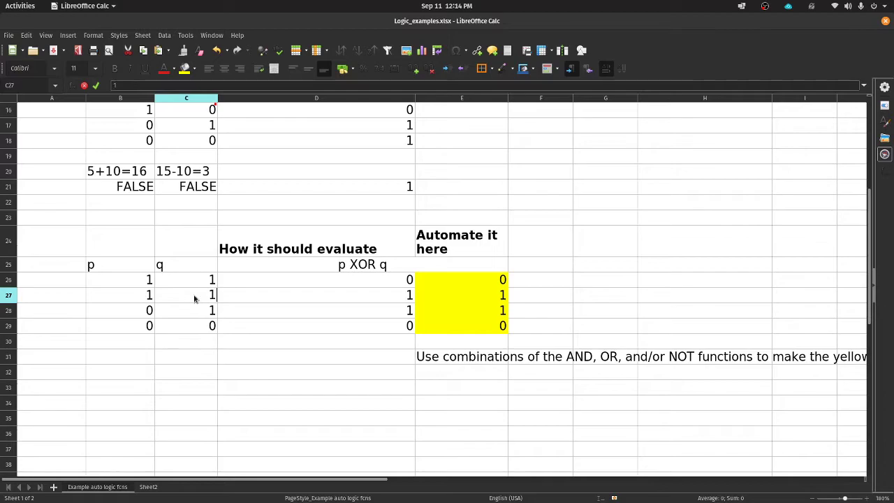
key(Return)
click(475, 298)
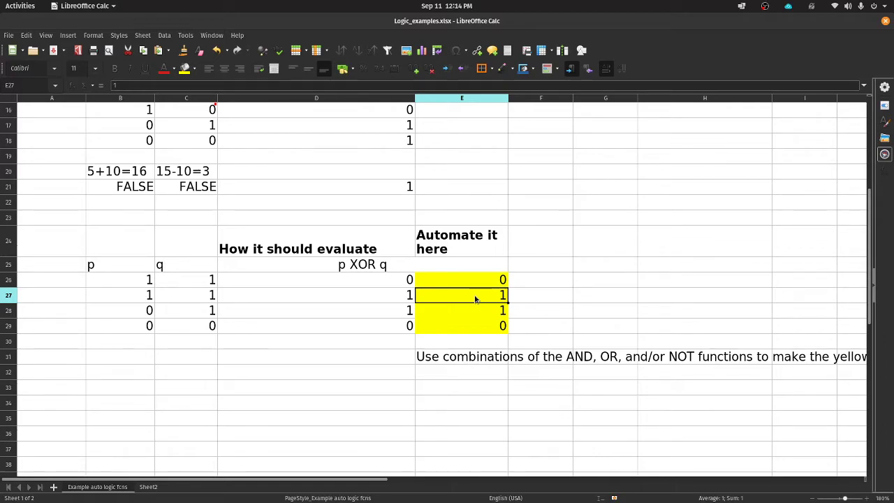
key(ctrl+z)
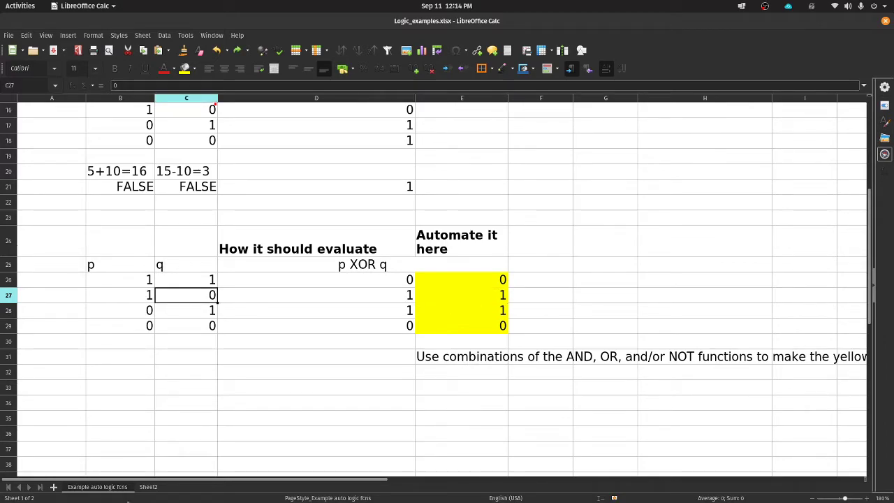
Step: Return to Sheet2 and review the r OR s values in F3:F6 against the p and q values in row 5
click(148, 487)
click(511, 146)
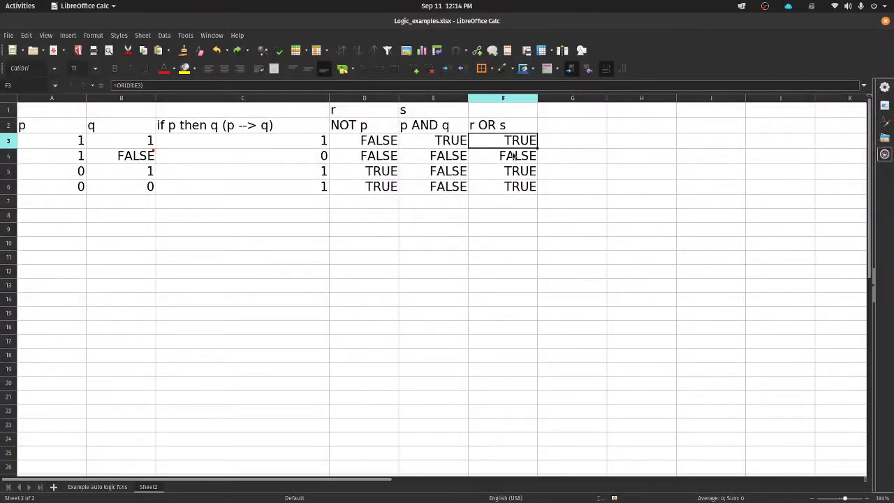
drag(512, 152, 513, 187)
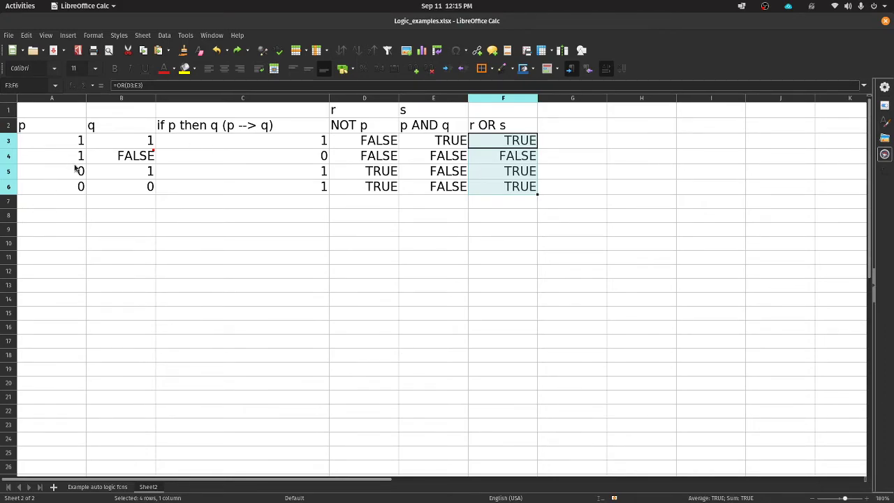
drag(74, 170, 128, 172)
Step: In G3, convert the r OR s result to a number with the formula =1*F3
click(570, 148)
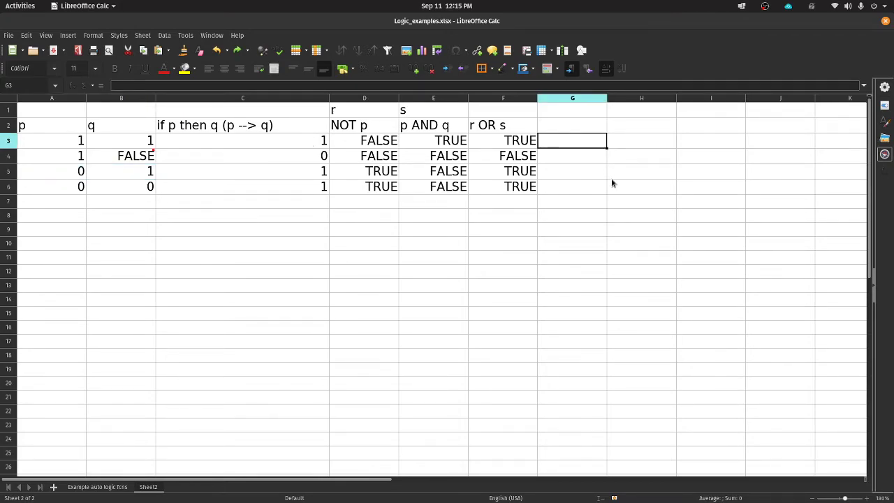
text(=)
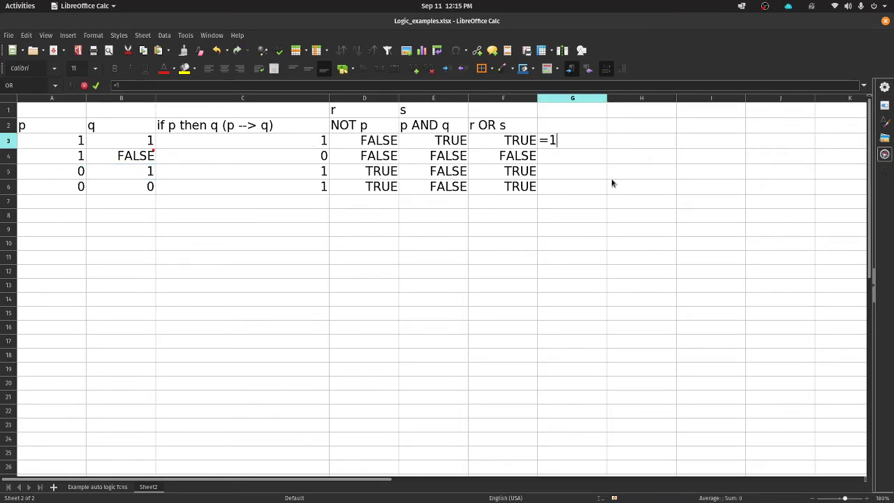
text(1*)
click(513, 140)
key(Return)
Step: Copy the numeric conversion formula from G3 into G4, G5 and G6
key(Up)
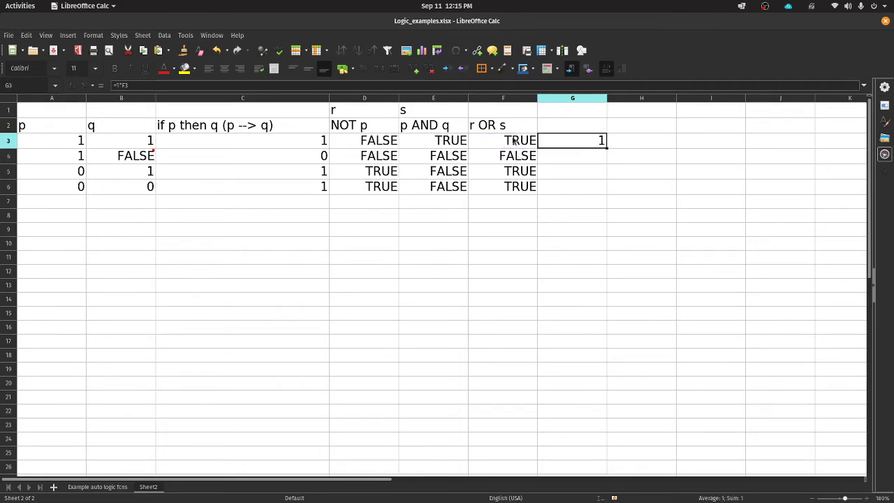
key(Down)
key(ctrl+v)
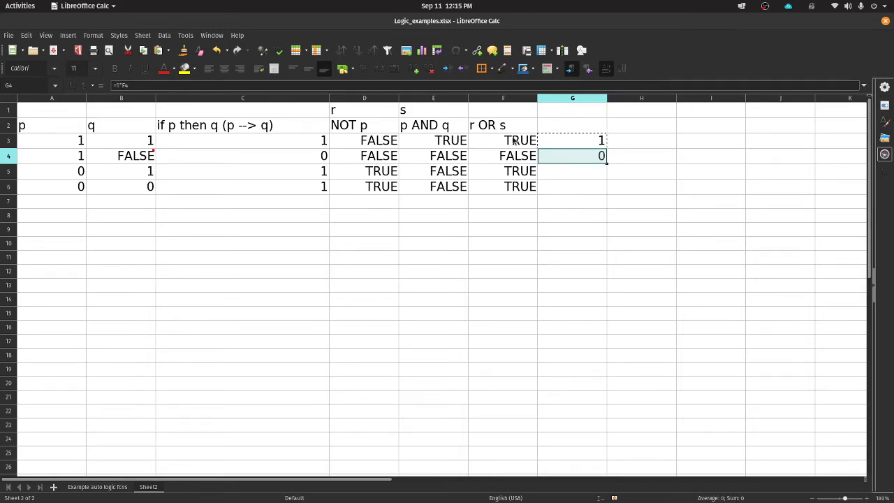
key(Down)
key(ctrl+v)
key(Down)
key(ctrl+v)
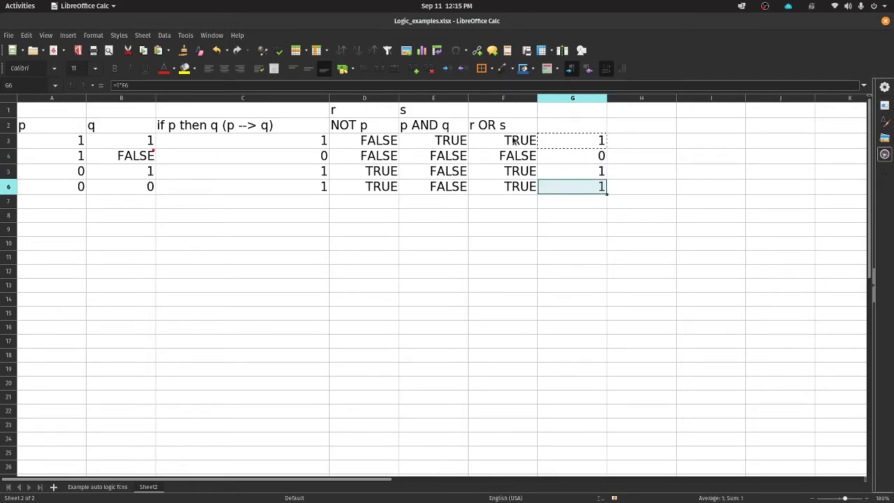
Step: Compare the nested if p then q formulas in C3:C6 with the helper columns in D1:G6
click(289, 141)
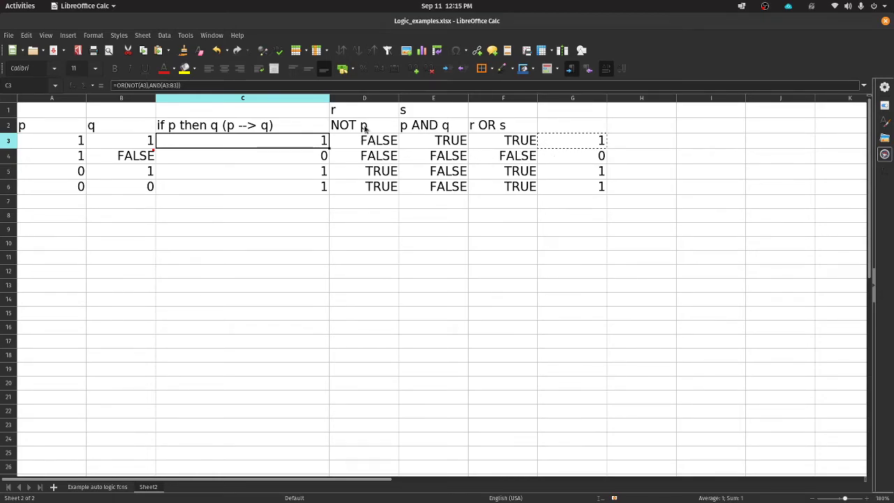
drag(377, 108, 601, 188)
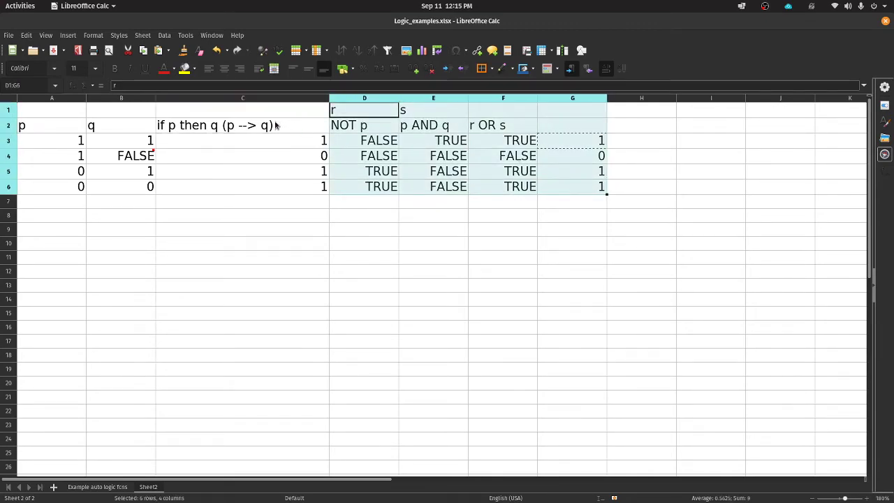
click(255, 143)
click(137, 85)
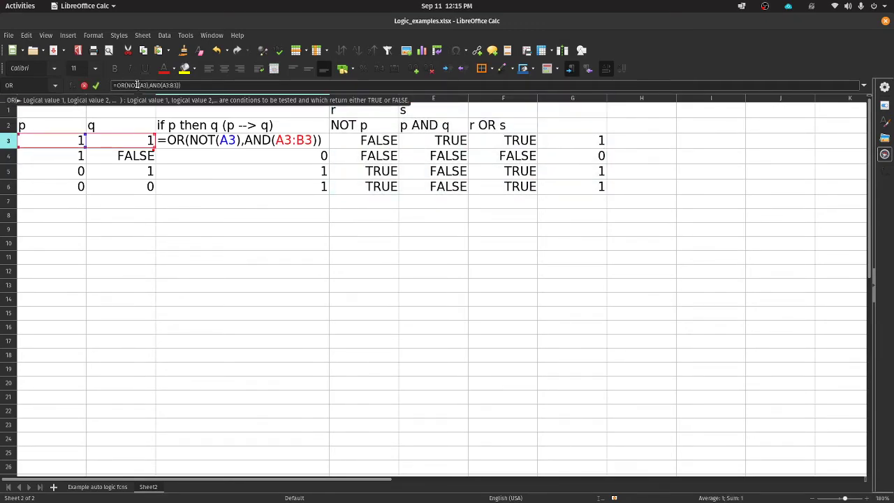
key(Return)
key(Up)
key(Down)
key(Down)
key(Down)
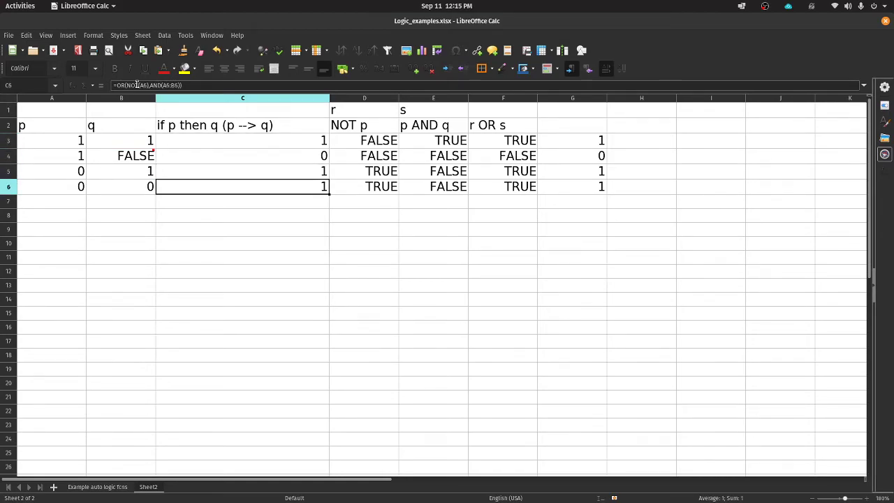
drag(523, 139, 518, 185)
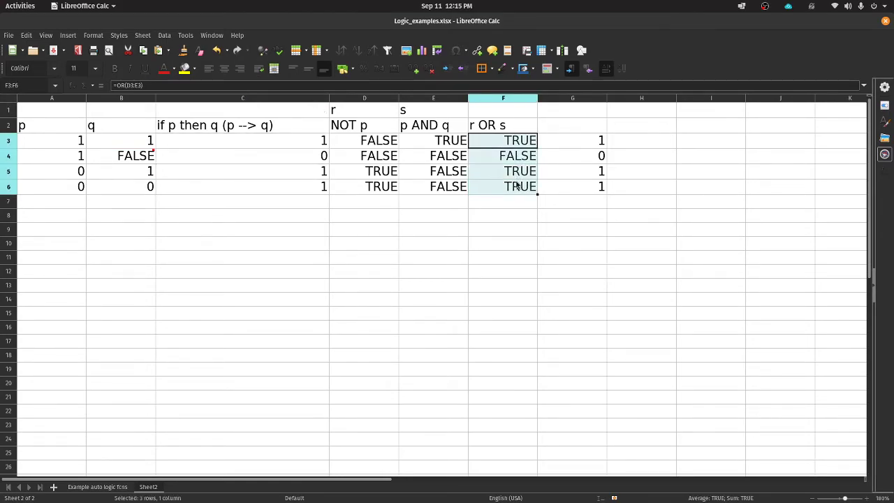
Step: On the Example auto logic fcns sheet, clear the hard-coded values from the yellow cells E26:E29, keeping their formatting
click(93, 487)
scroll(235, 343, up, 4)
scroll(448, 352, down, 4)
click(467, 282)
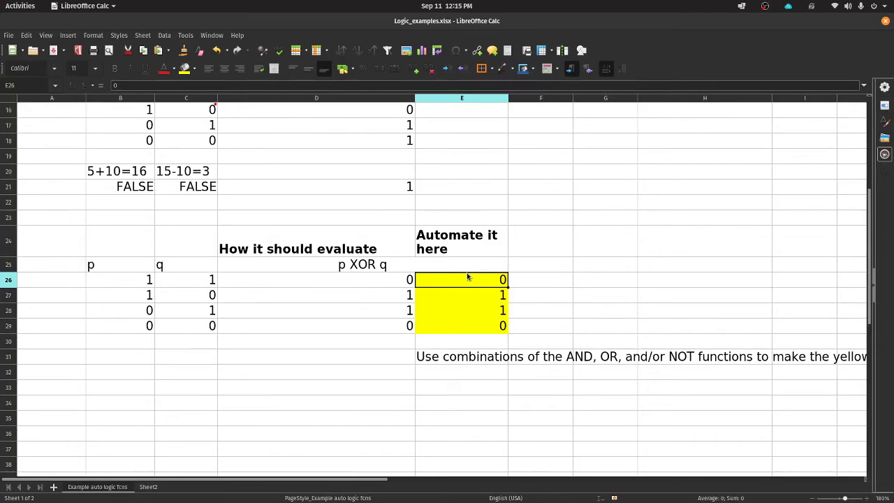
drag(469, 326, 472, 280)
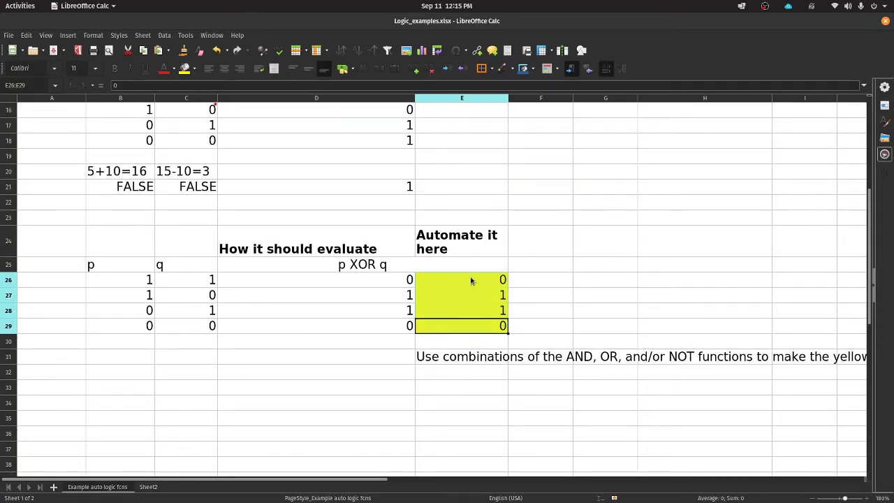
key(BackSpace)
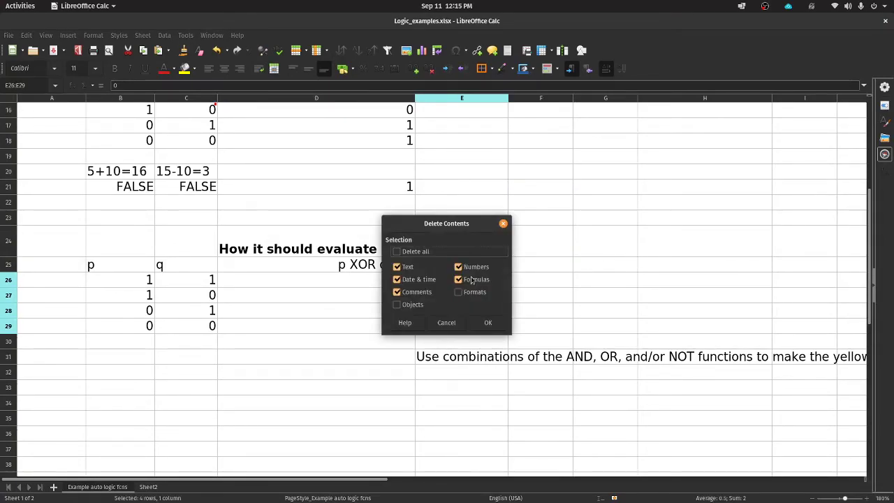
click(488, 322)
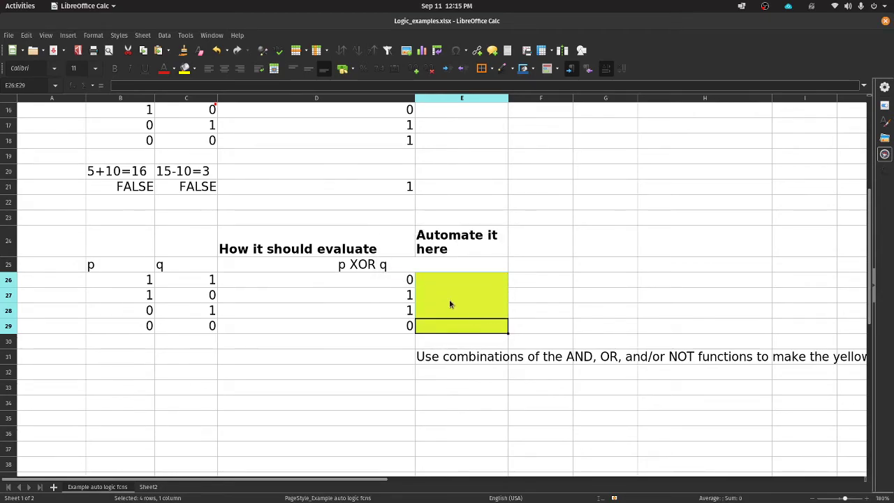
Step: In the green if p then q example, set the q value in G15 to 1
scroll(448, 301, up, 1)
scroll(449, 308, up, 4)
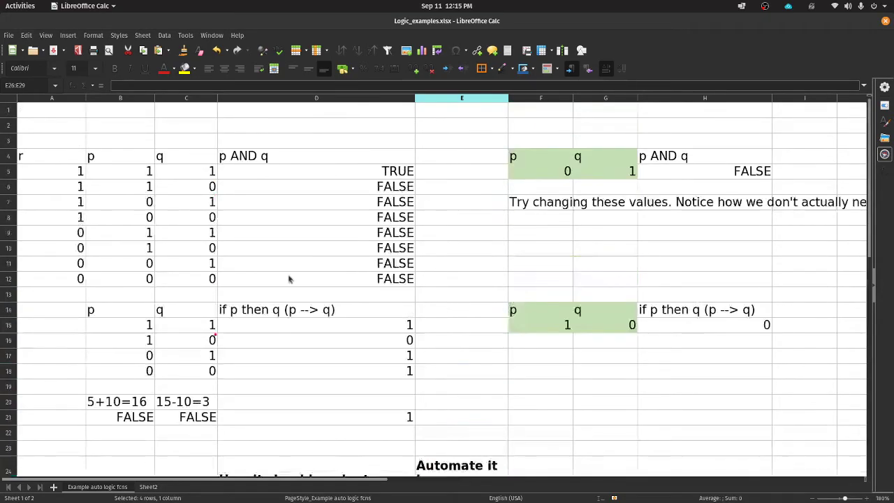
click(122, 404)
scroll(147, 389, down, 1)
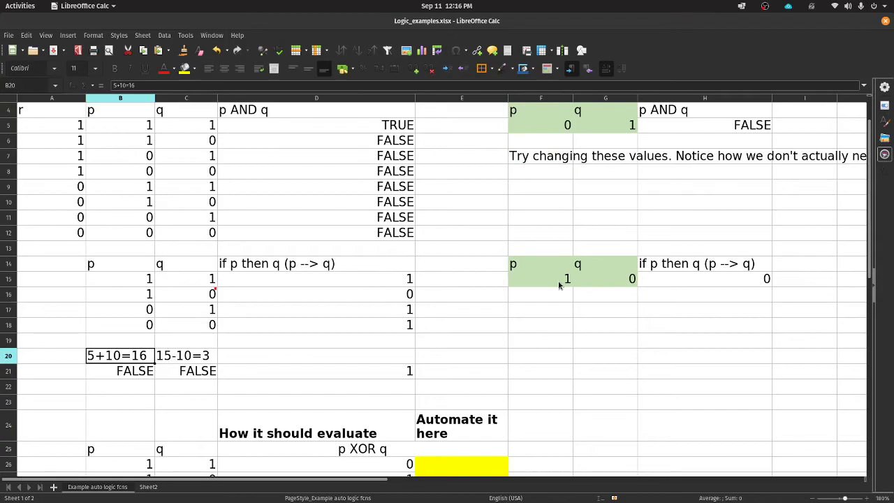
scroll(558, 285, up, 1)
drag(546, 158, 579, 169)
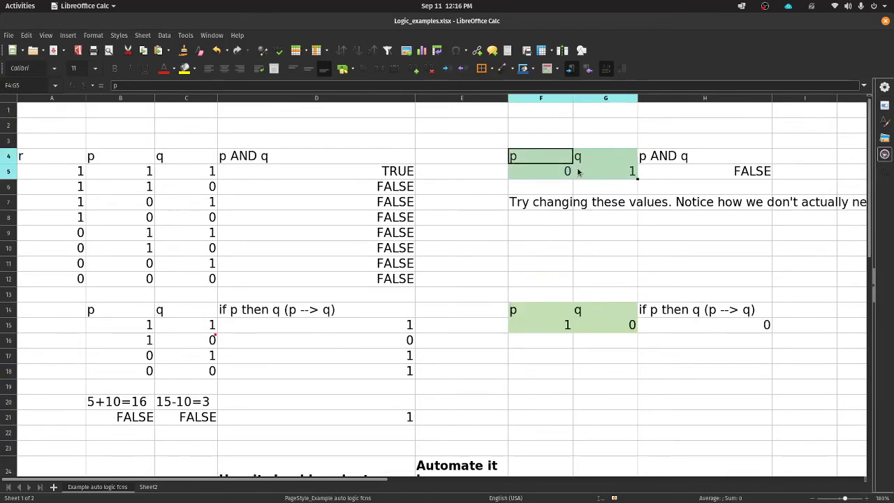
drag(540, 325, 721, 335)
click(730, 328)
key(Left)
text(1)
key(Return)
key(Up)
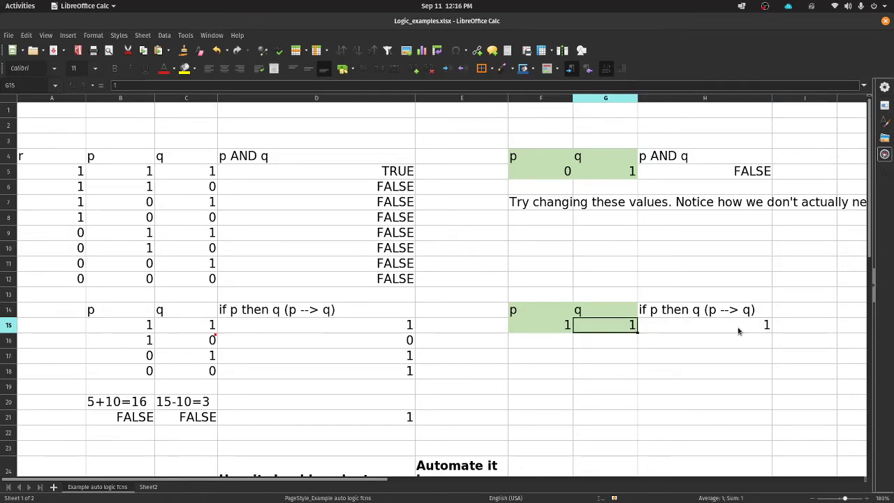
Step: Set the p value in F15 to FALSE and check the if p then q formula in H15
text(FALE)
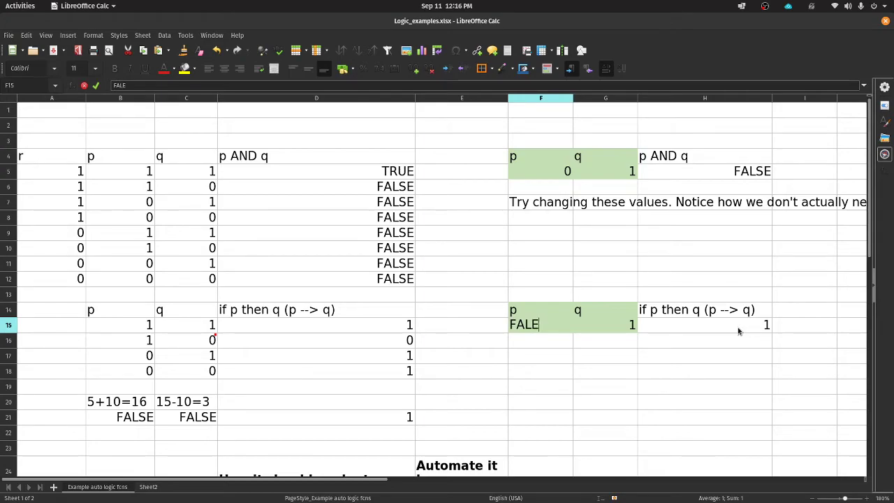
key(BackSpace)
text(SE)
key(Return)
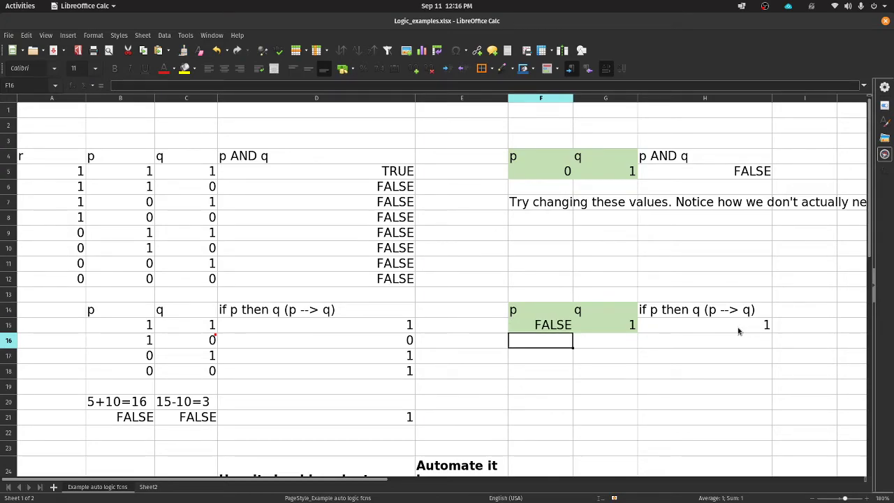
click(738, 331)
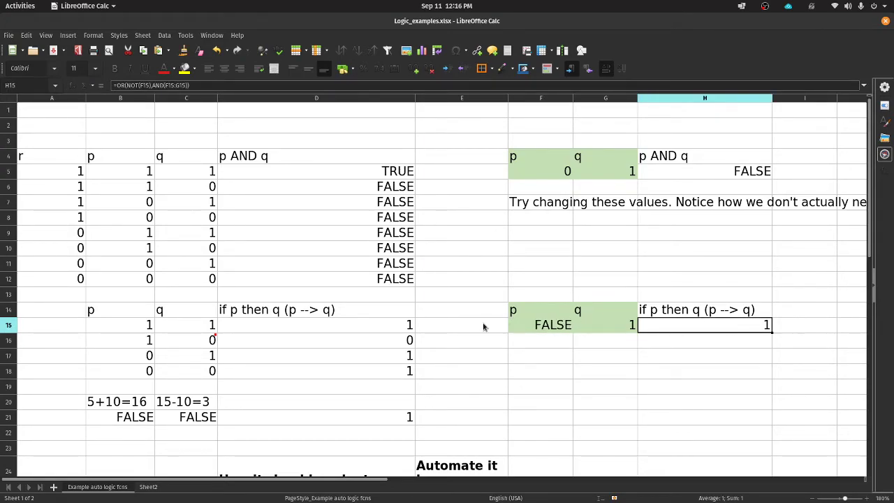
Step: Review the if p then q table in B15:D18, the r column in A4:A12, and the r and s headings on Sheet2
drag(149, 324, 308, 373)
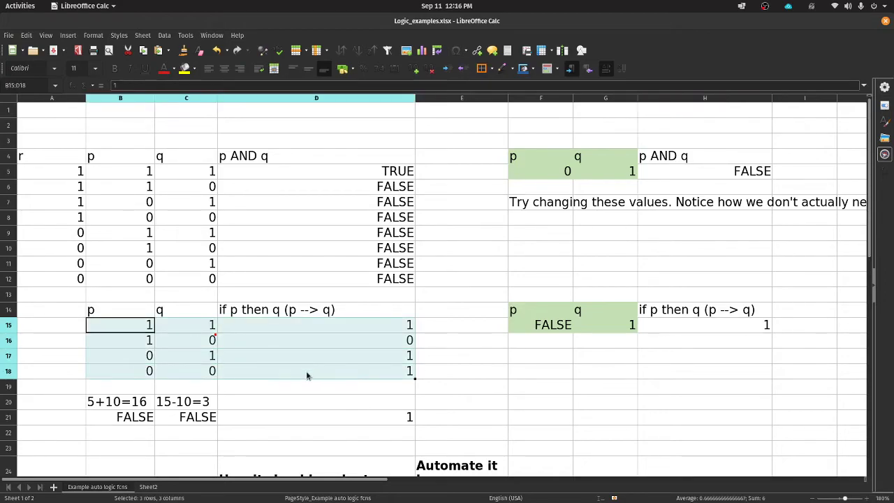
scroll(433, 333, down, 4)
scroll(432, 333, up, 4)
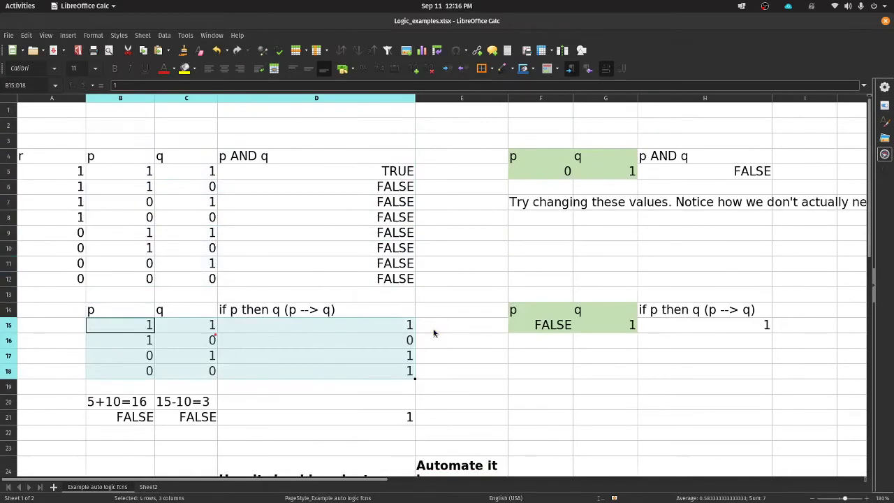
drag(73, 160, 74, 280)
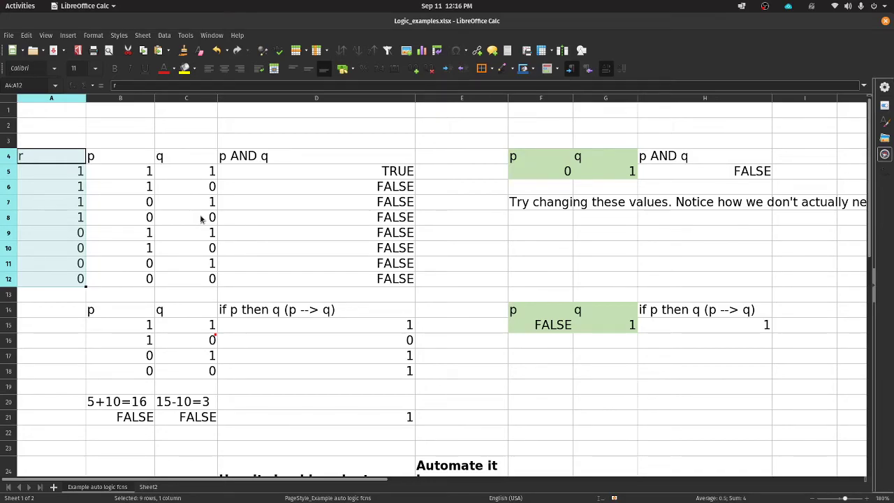
mouse_move(62, 153)
mouse_down()
mouse_move(160, 160)
mouse_move(96, 168)
mouse_move(76, 154)
mouse_up()
click(105, 159)
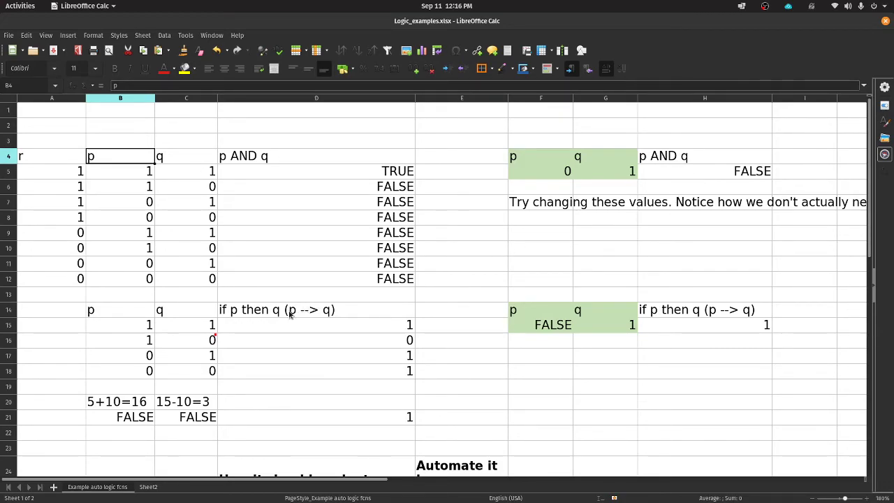
click(148, 487)
click(377, 110)
click(416, 113)
click(392, 113)
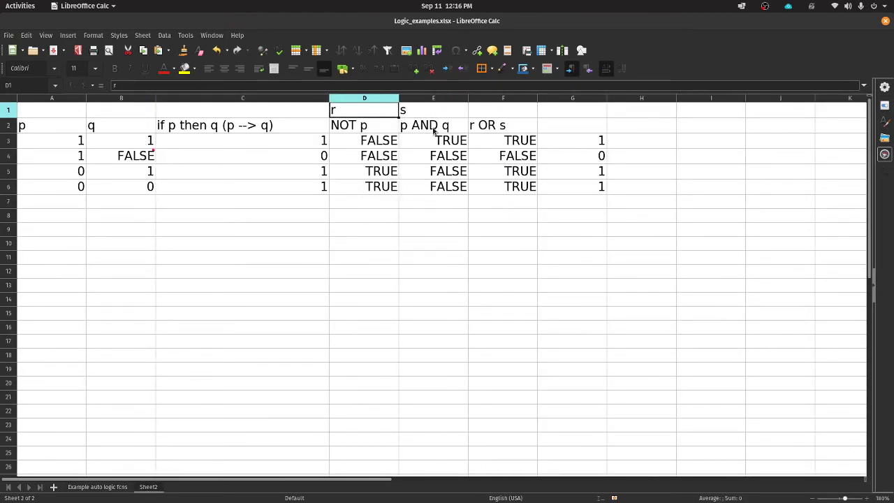
Step: Return to the Example auto logic fcns sheet and examine the row 14 headings and the 5+10=16 statement in B20:B21
click(107, 487)
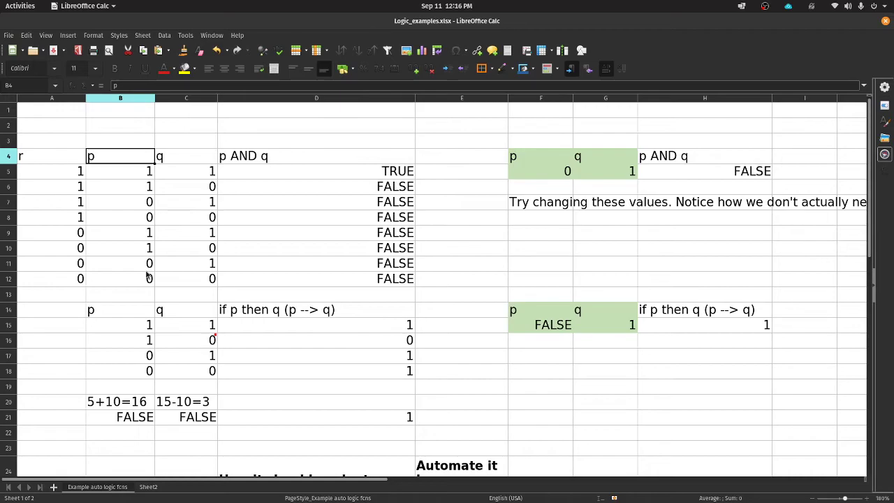
click(132, 302)
click(131, 308)
click(271, 312)
scroll(127, 380, down, 1)
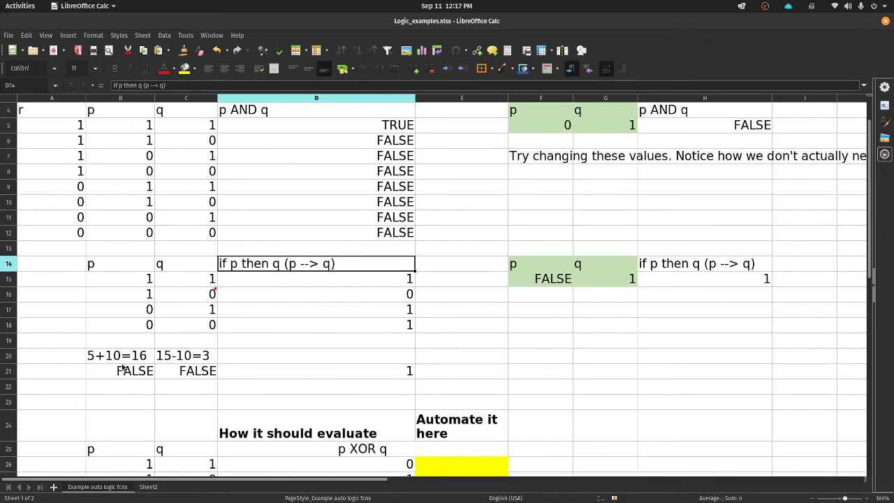
click(127, 358)
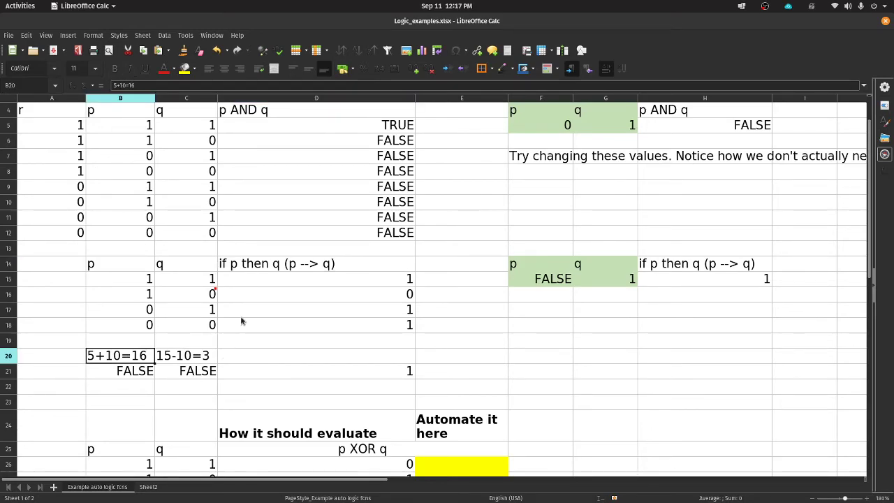
key(Down)
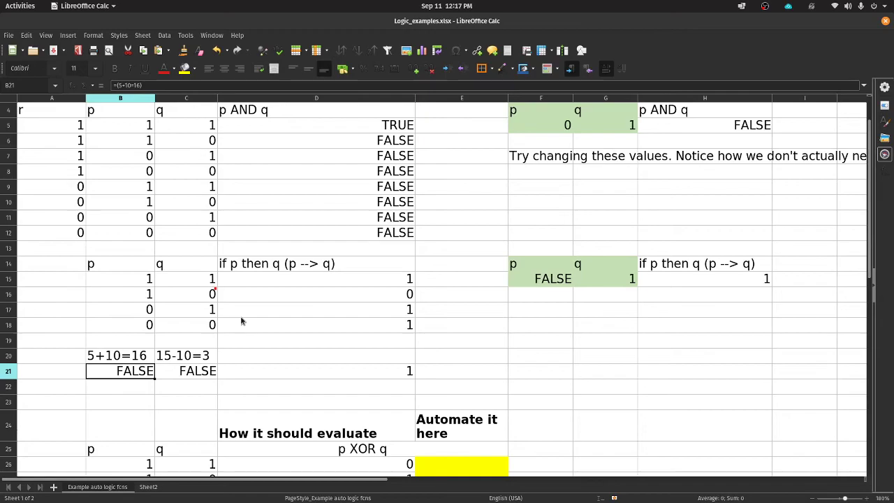
Step: Test the p statement by changing the B21 formula to =(5+10=15), and undo the change
click(120, 86)
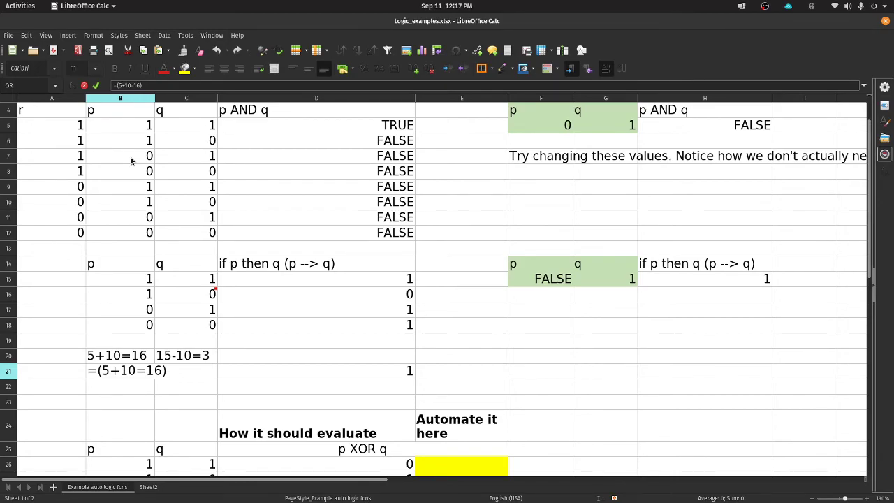
key(BackSpace)
text(5)
key(Return)
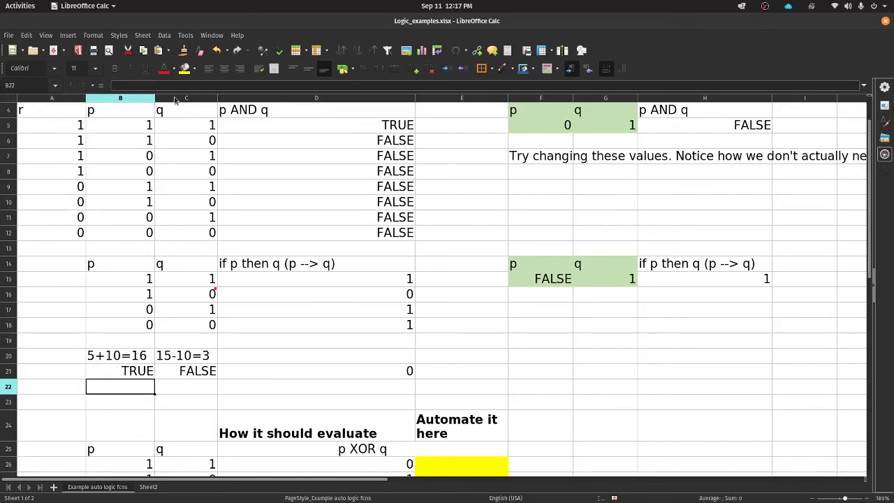
key(Up)
key(ctrl+z)
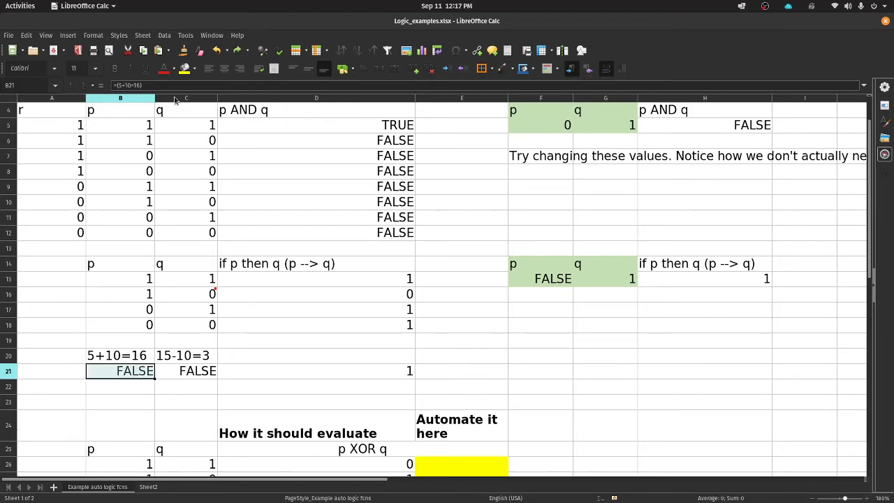
Step: Inspect the statement formulas in B21 and C21 without changing them
click(138, 86)
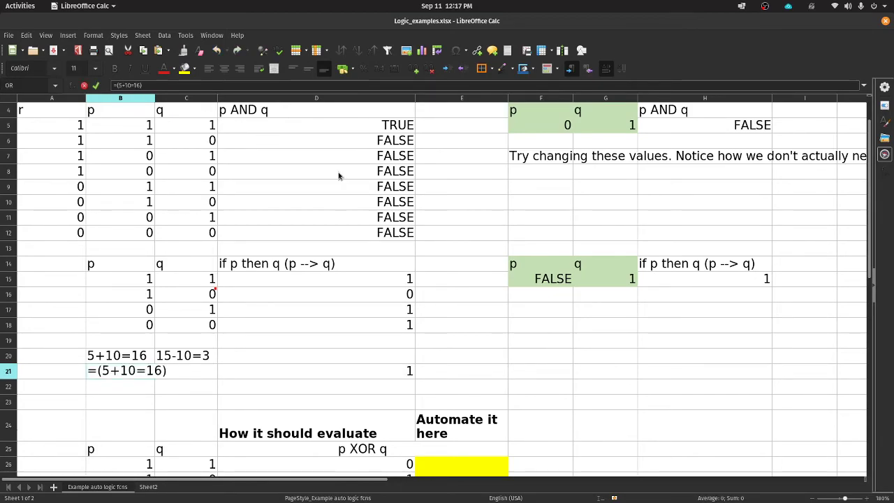
key(Escape)
key(Right)
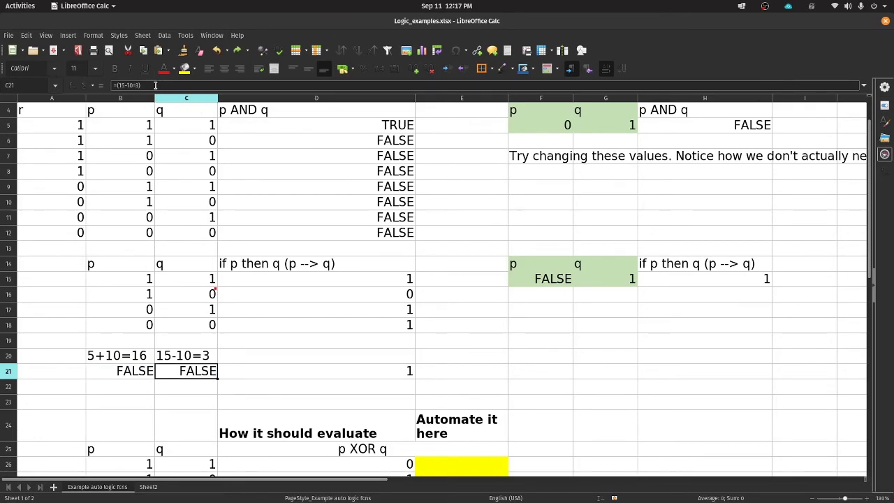
Step: Inspect the if p then q formula in D21 and the p statement in B21
key(Right)
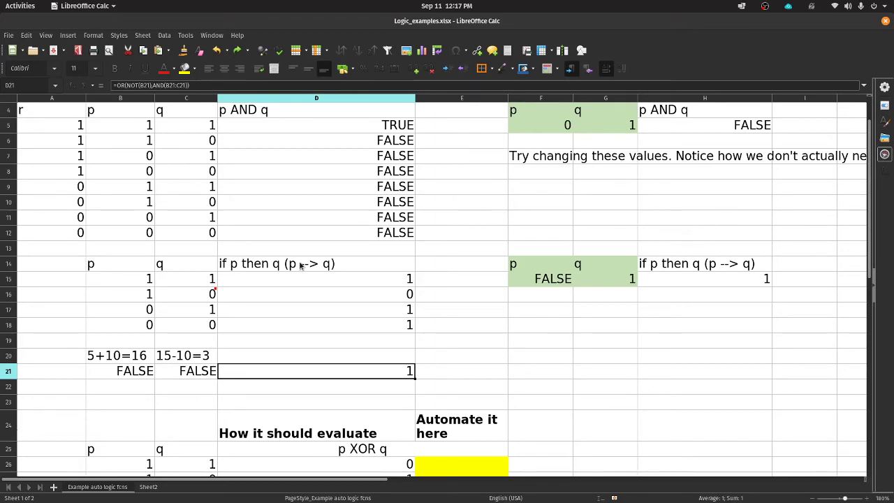
click(135, 370)
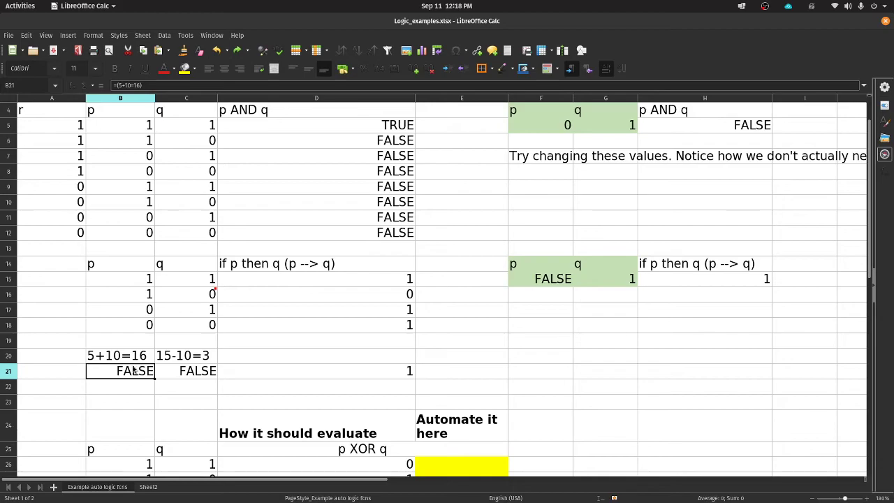
Step: Test the q statement by changing the C21 formula to =(15-10=5), and undo the change
click(189, 372)
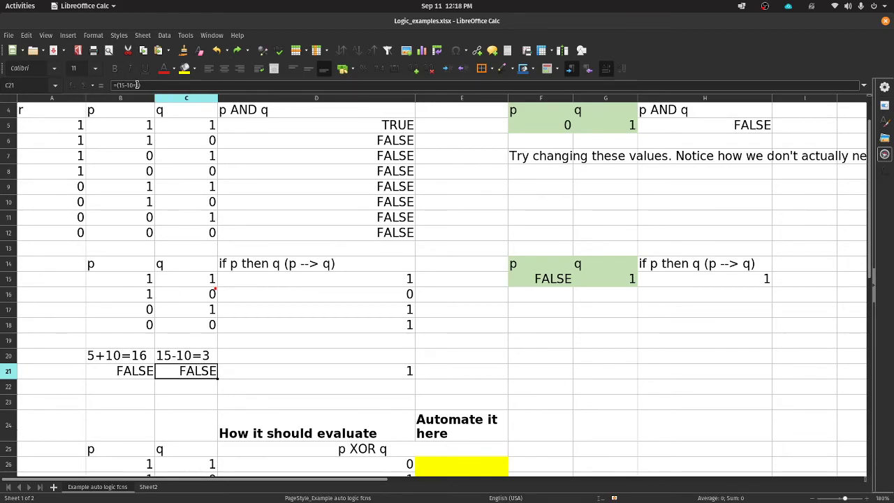
key(F2)
key(Left)
key(BackSpace)
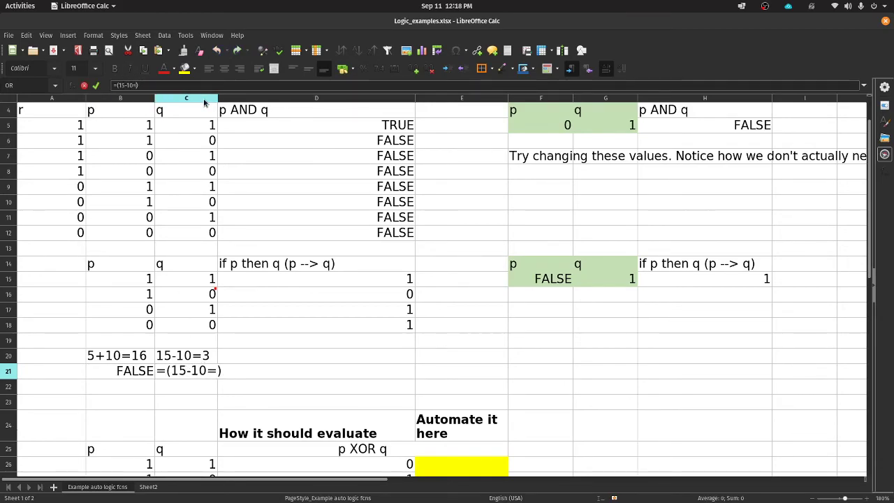
text(5)
key(Return)
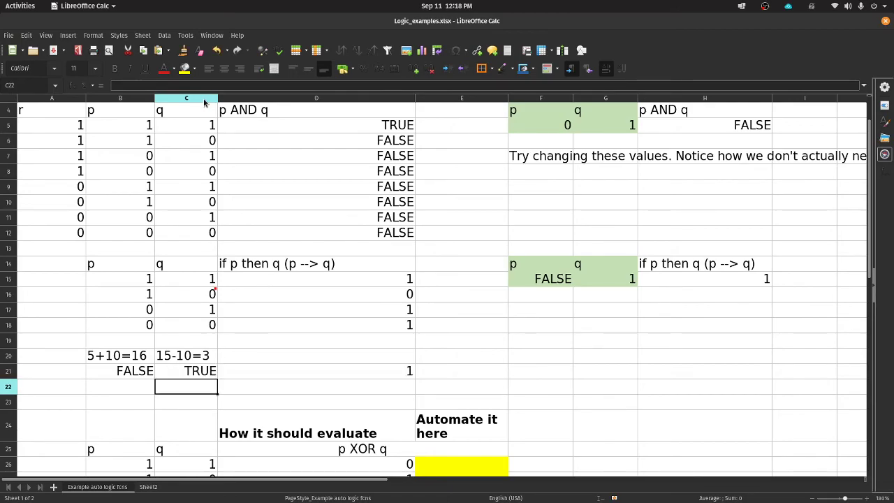
key(Up)
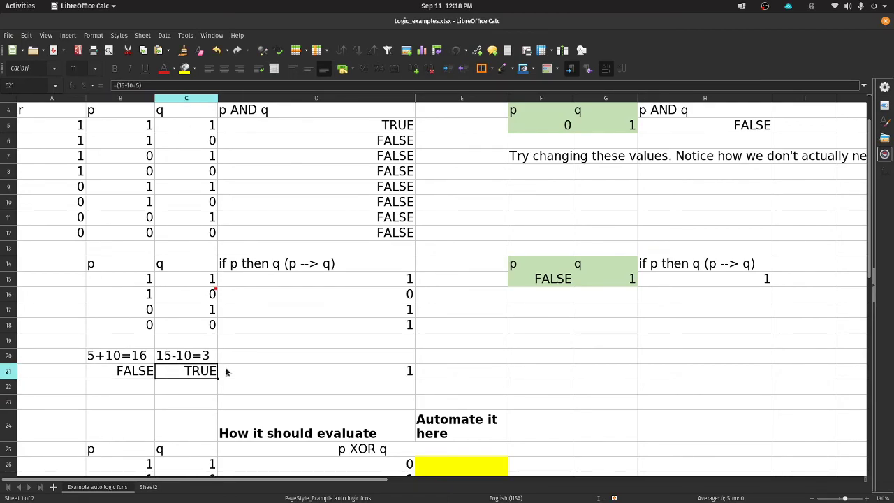
key(ctrl+z)
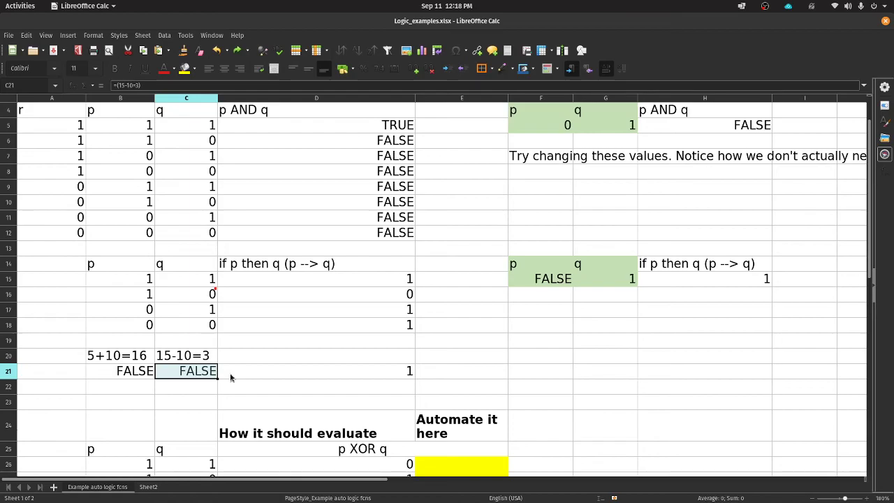
Step: Change the p statement formula in B21 to =(5+10=15)
click(230, 377)
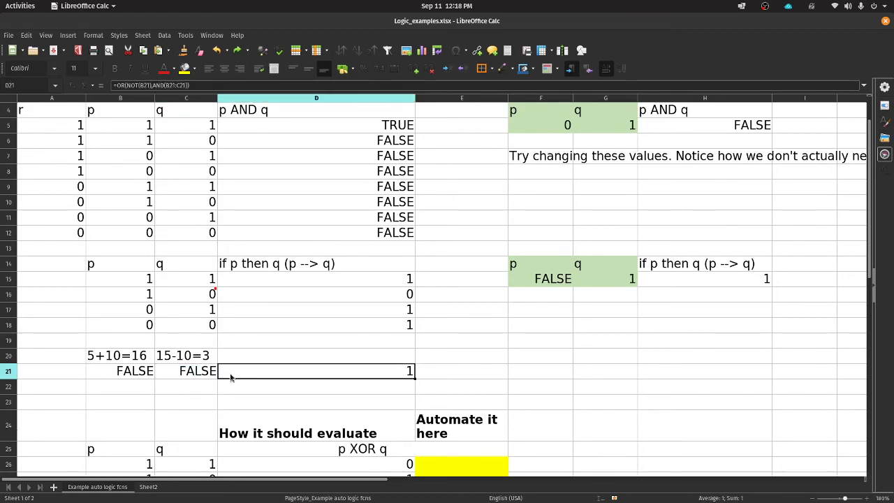
key(Left)
key(Left)
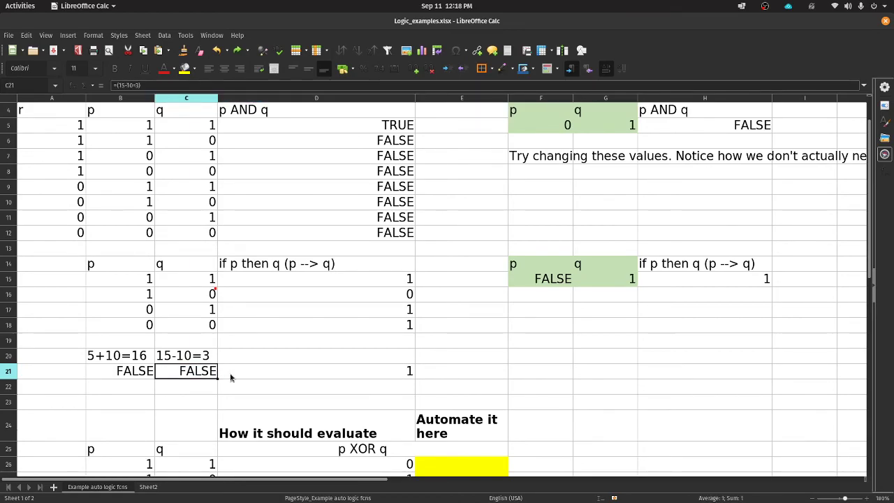
click(140, 84)
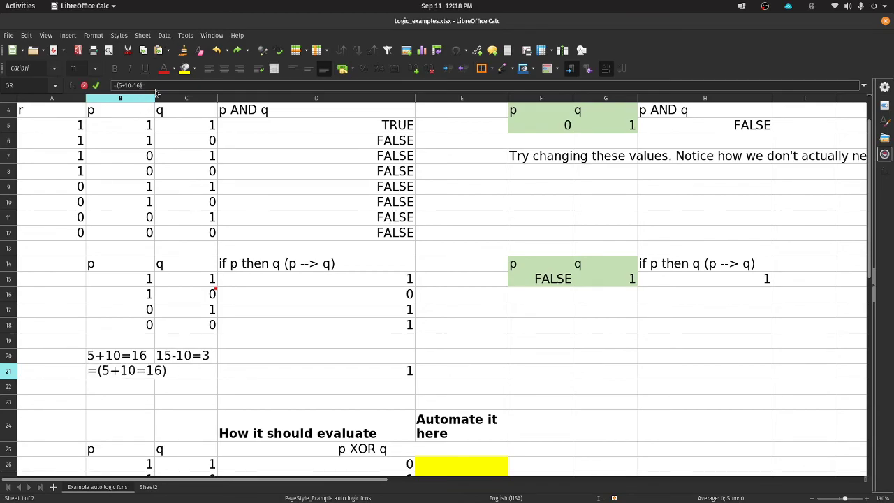
key(BackSpace)
text(5)
key(Return)
key(Up)
Step: Examine the C21 and D21 formulas without changing them, and compare row 21 with row 16 of the if p then q table
key(Right)
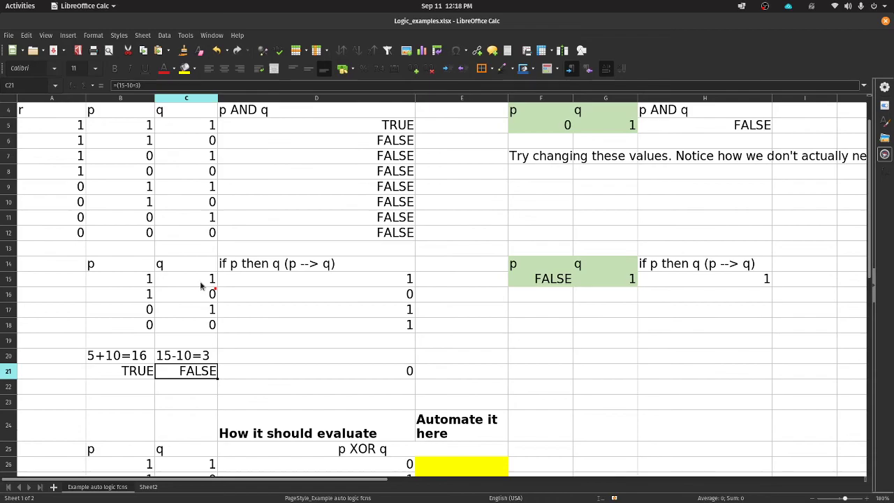
click(137, 85)
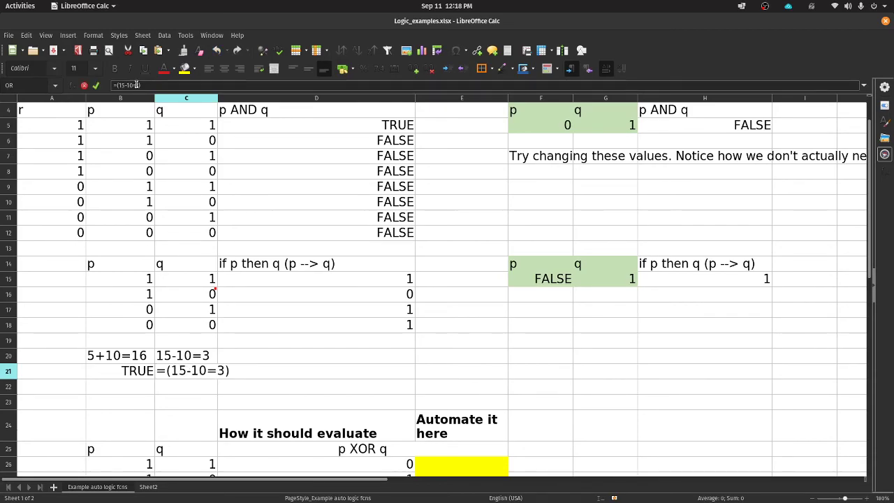
key(Return)
key(Up)
key(Right)
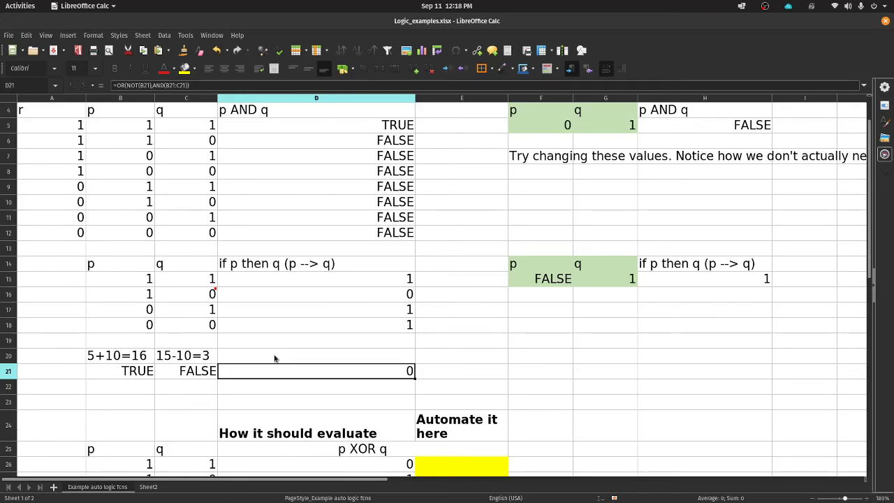
click(179, 375)
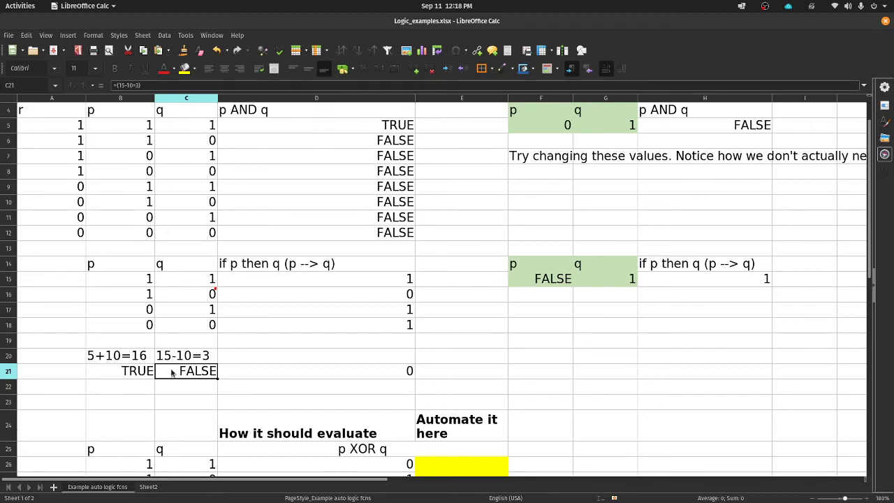
click(137, 375)
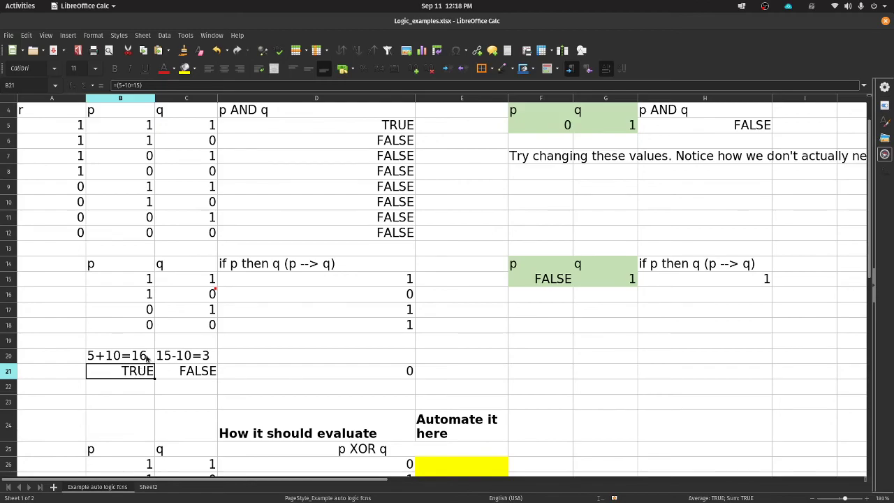
click(144, 295)
click(208, 294)
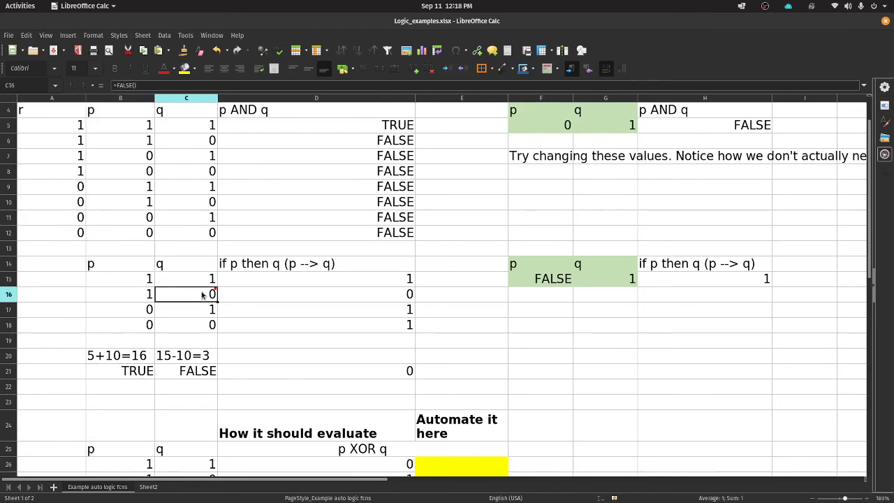
click(316, 296)
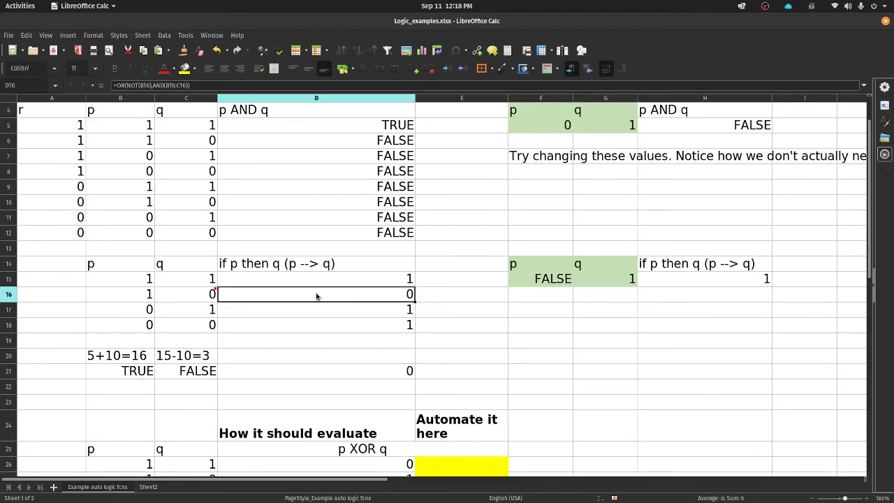
Step: Change the q statement formula in C21 to =(15-10=5)
click(197, 377)
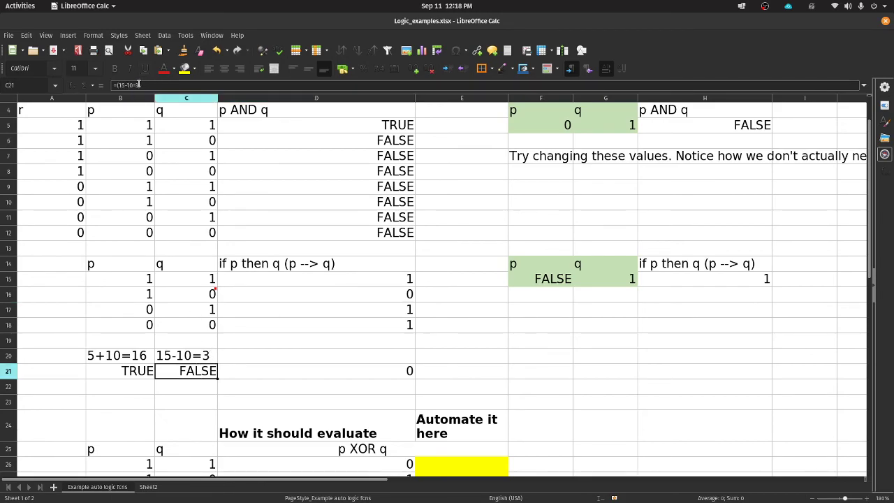
key(F2)
key(BackSpace)
key(BackSpace)
text(5))
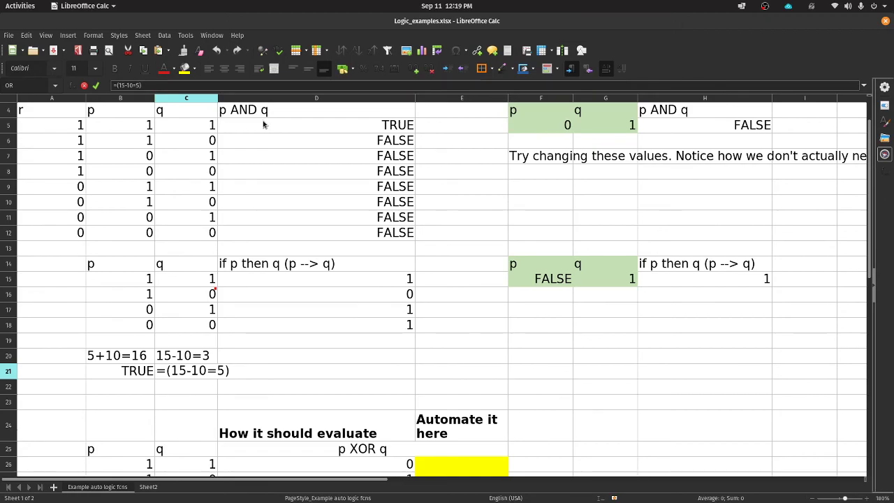
key(Return)
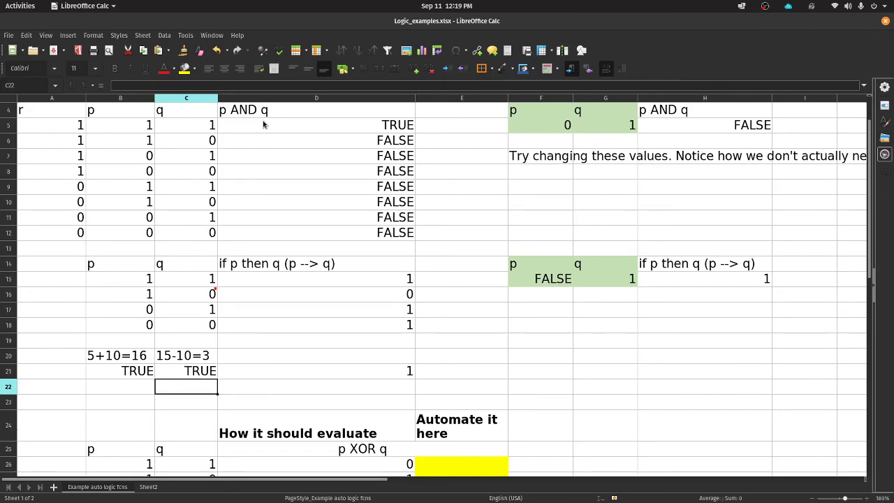
key(Up)
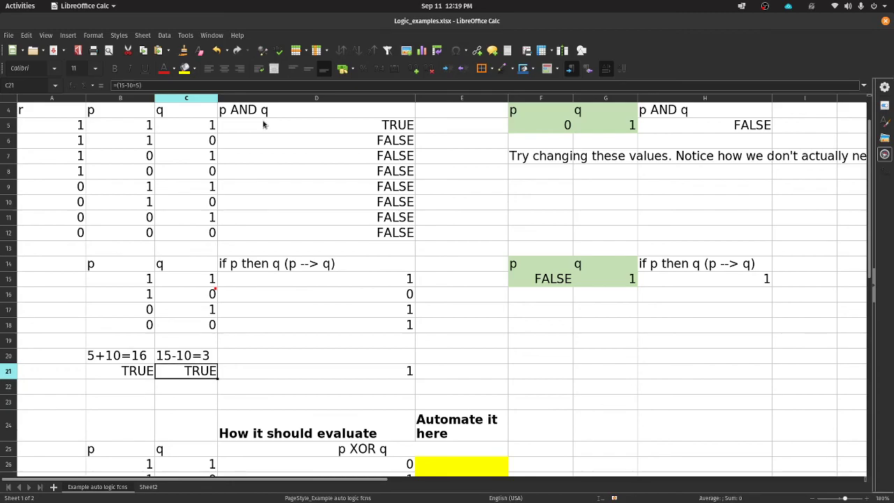
Step: Set the p statement formula in B21 back to =(5+10=16)
key(Left)
click(137, 85)
key(BackSpace)
text(6)
key(Return)
key(Up)
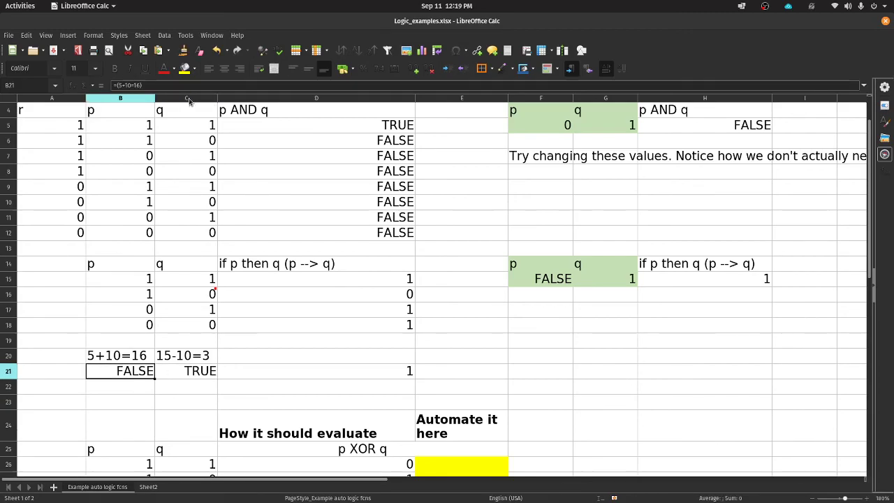
Step: Review the p and q statements in B20:C21 and the if p then q formula in D21
key(Right)
key(Left)
click(184, 357)
drag(184, 361, 186, 373)
drag(130, 363, 128, 374)
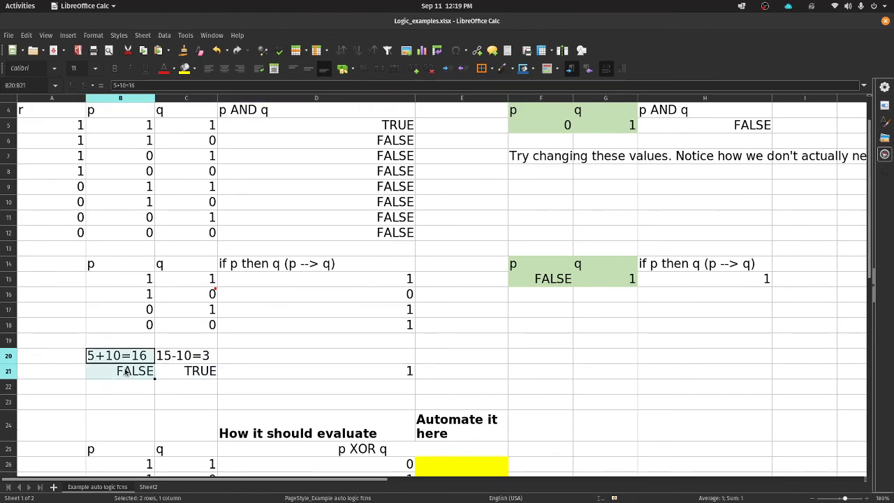
click(227, 370)
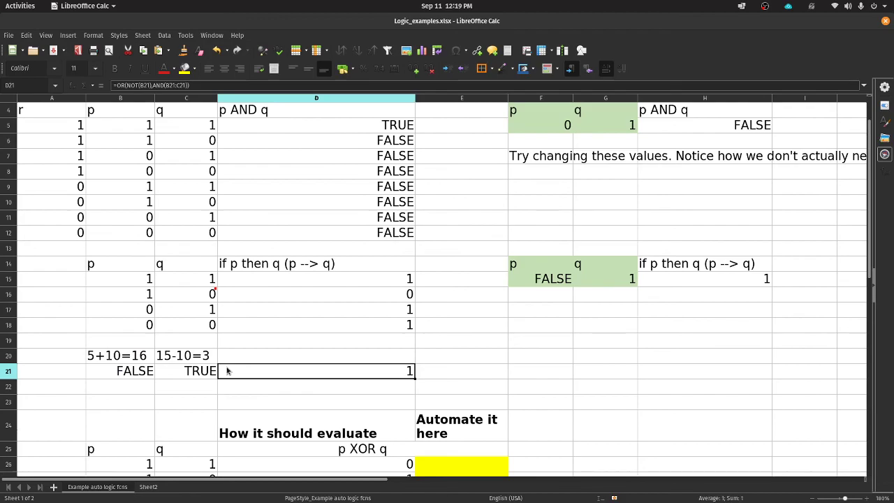